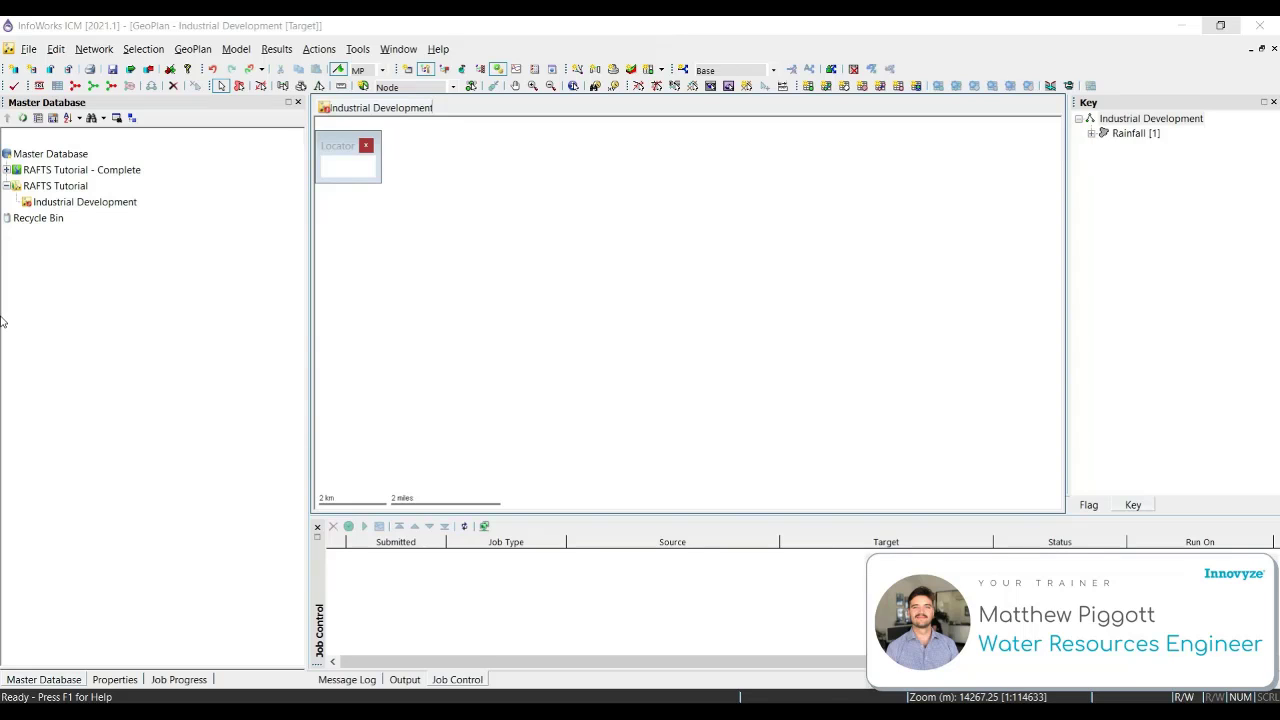
- Add the Aerial_1 JPG as a raster image GIS layer to the GeoPlan
right_click(602, 244)
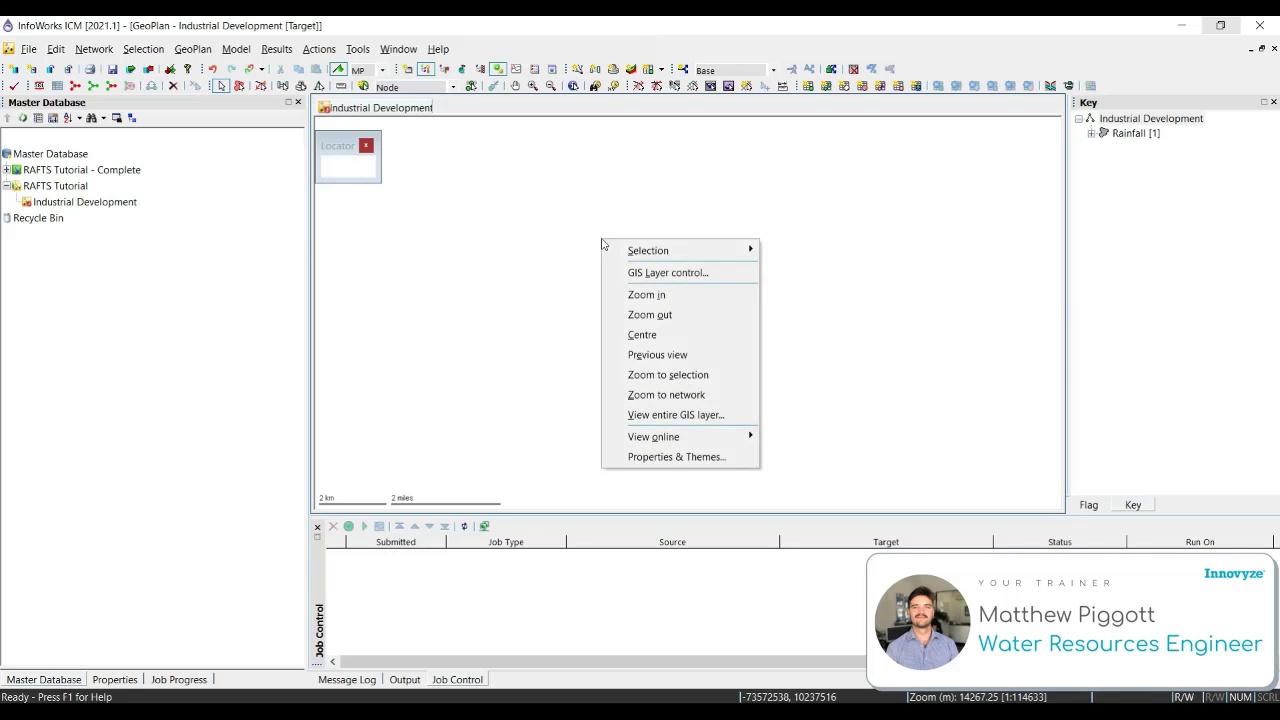
click(725, 277)
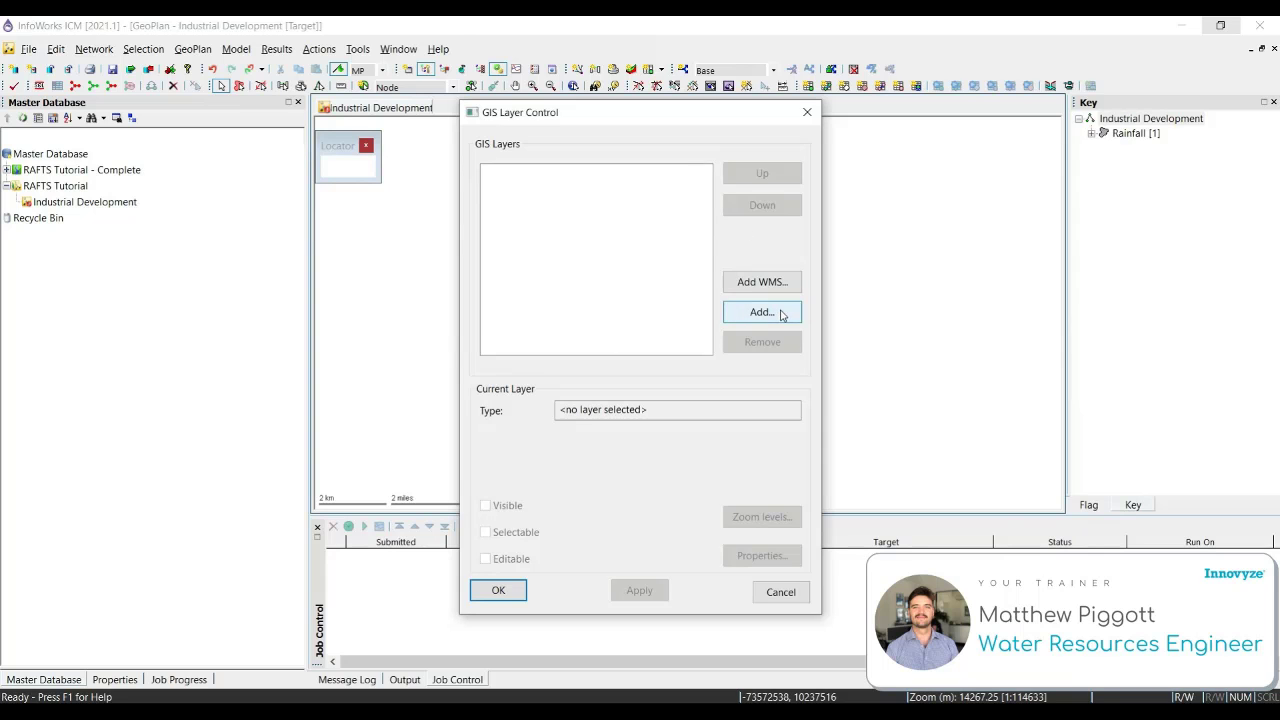
click(783, 314)
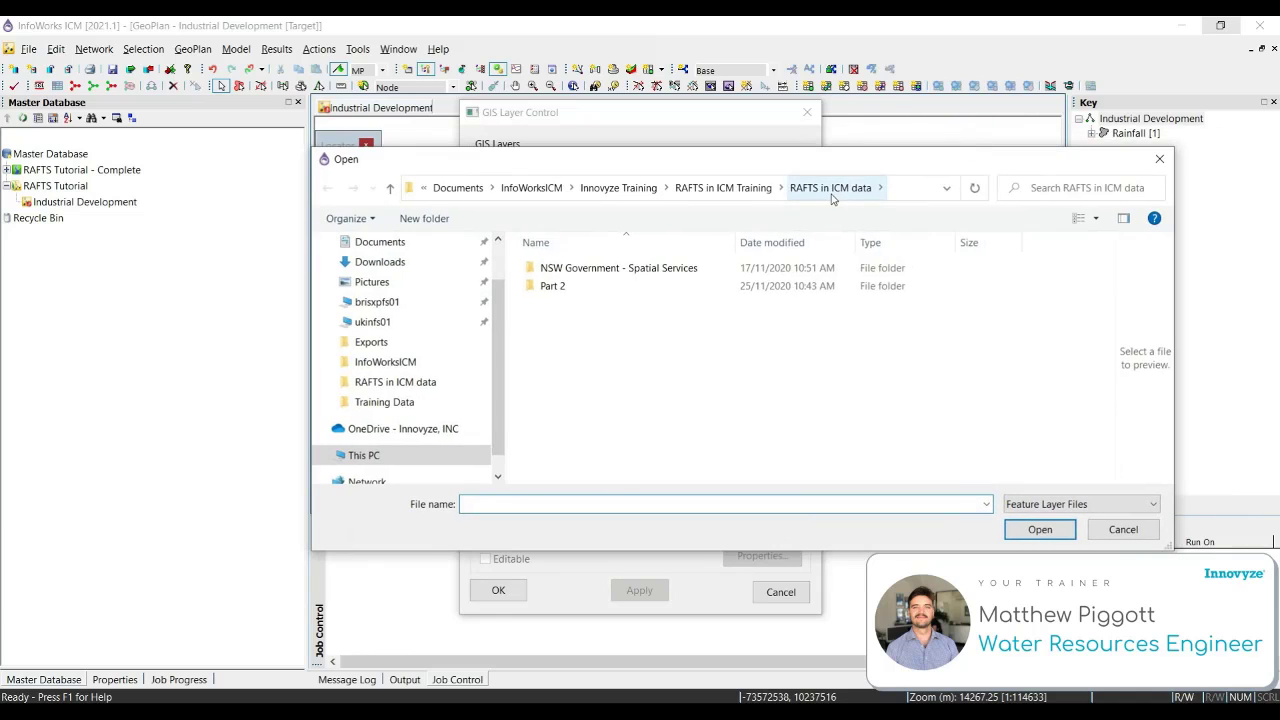
click(1154, 506)
click(1044, 536)
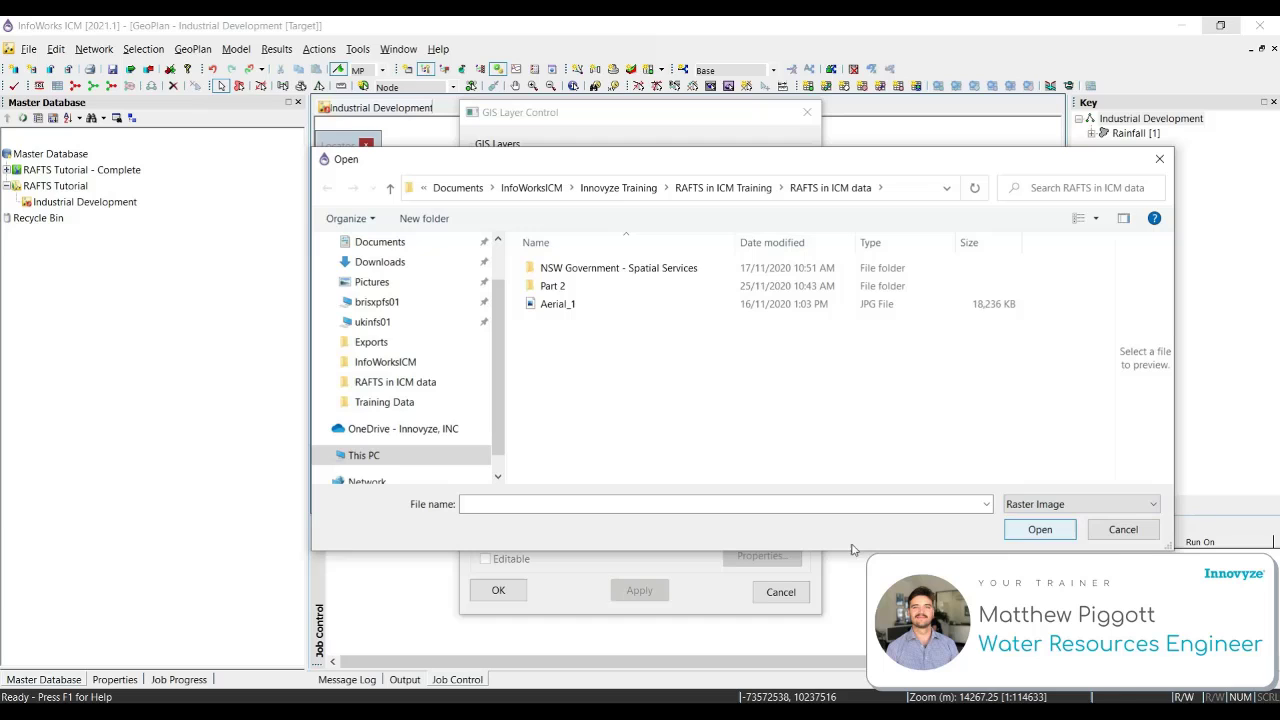
click(557, 305)
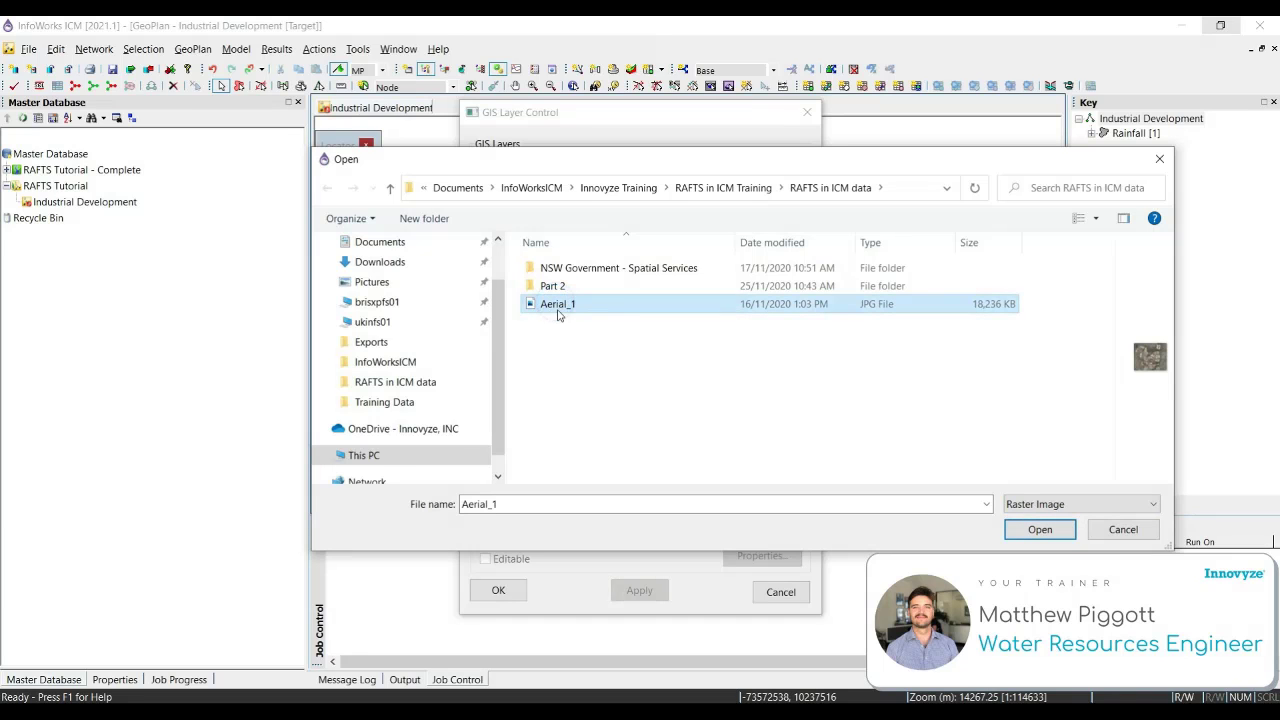
click(1040, 530)
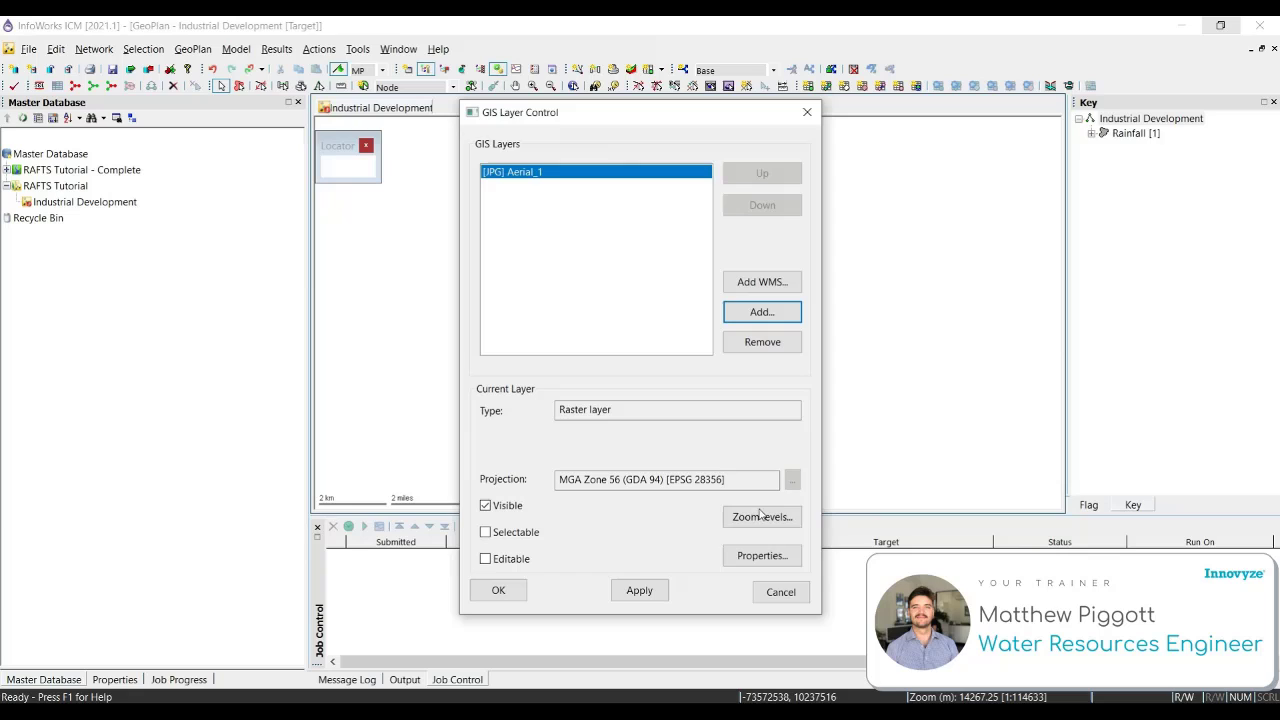
click(646, 596)
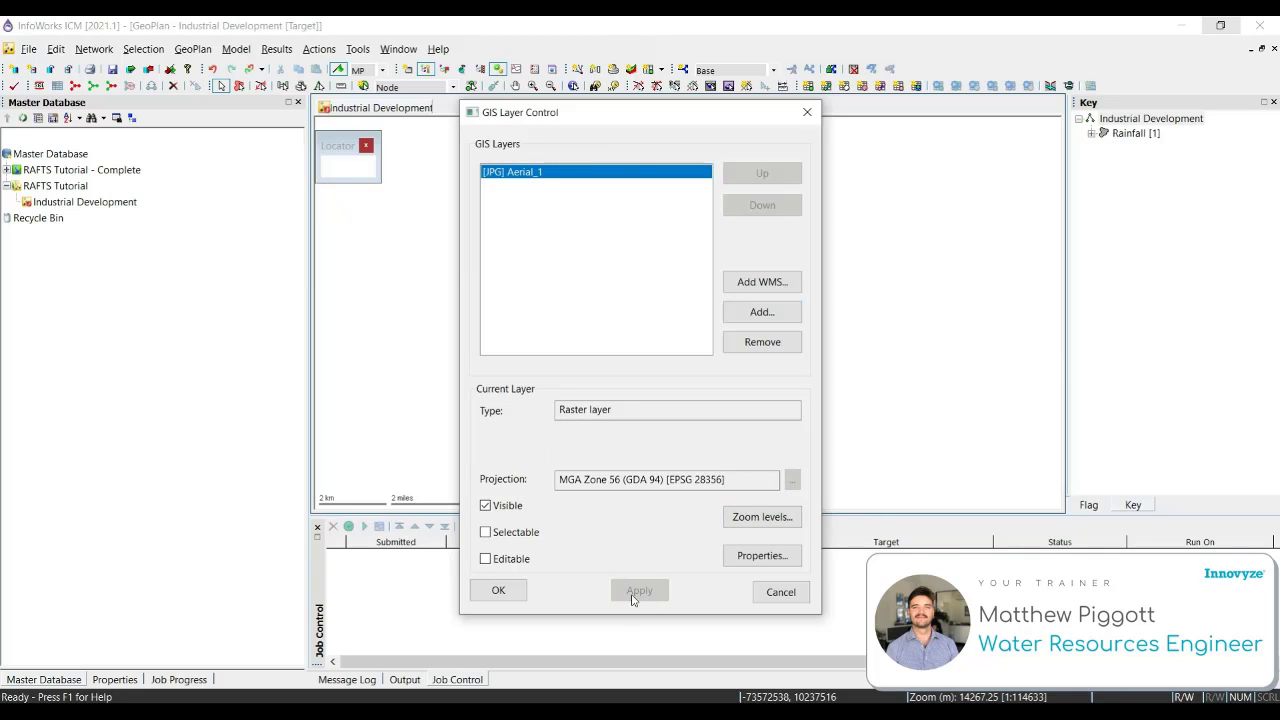
click(500, 592)
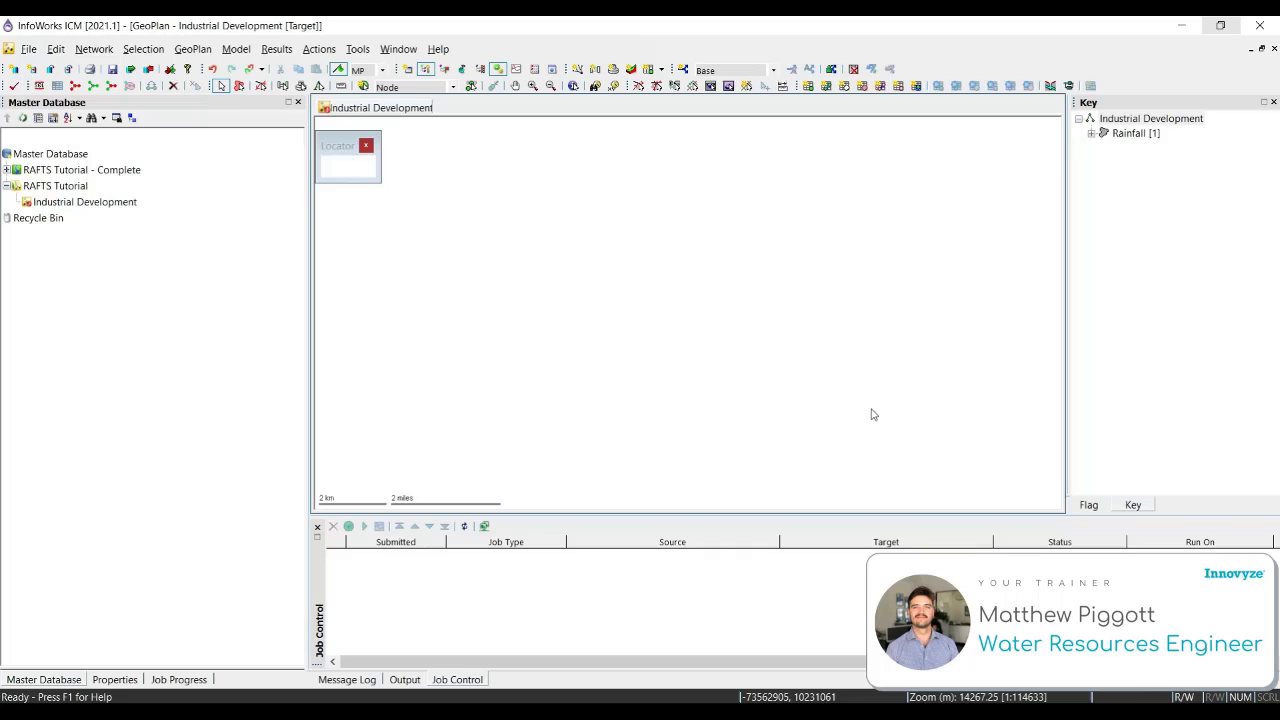
- Fit the GeoPlan view to the full extent of the [JPG] Aerial_1 layer
right_click(561, 198)
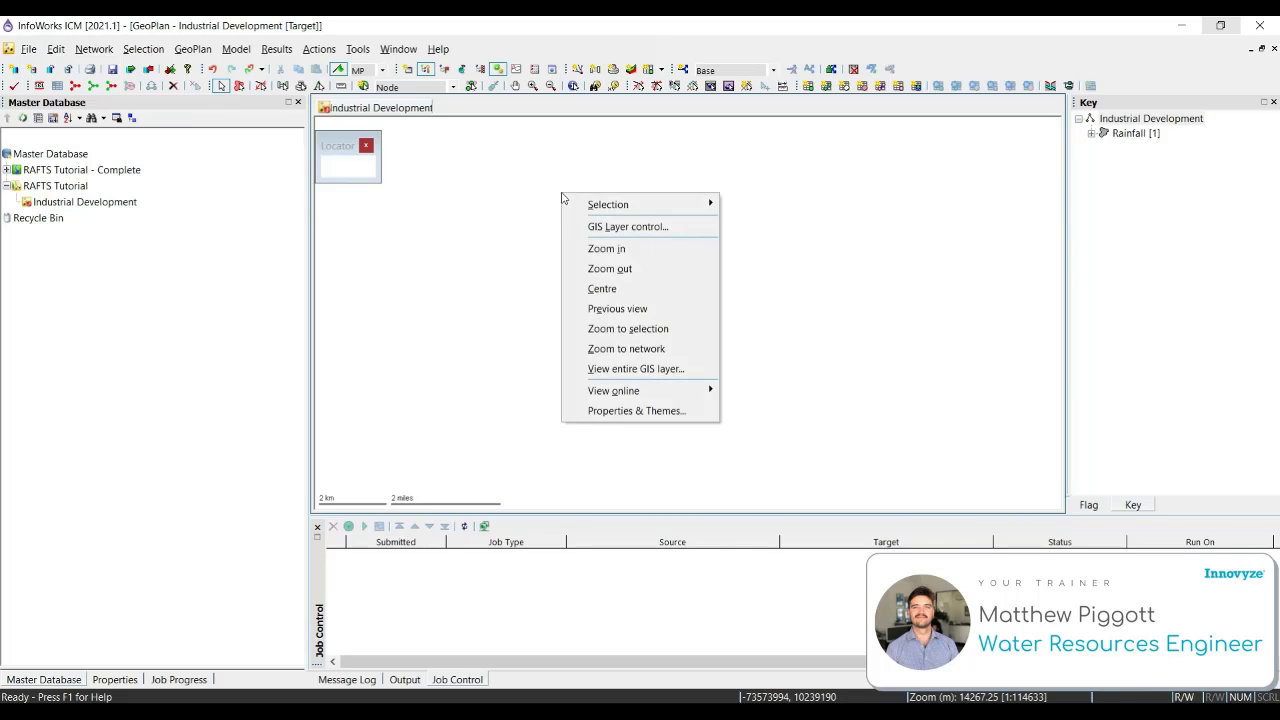
click(684, 370)
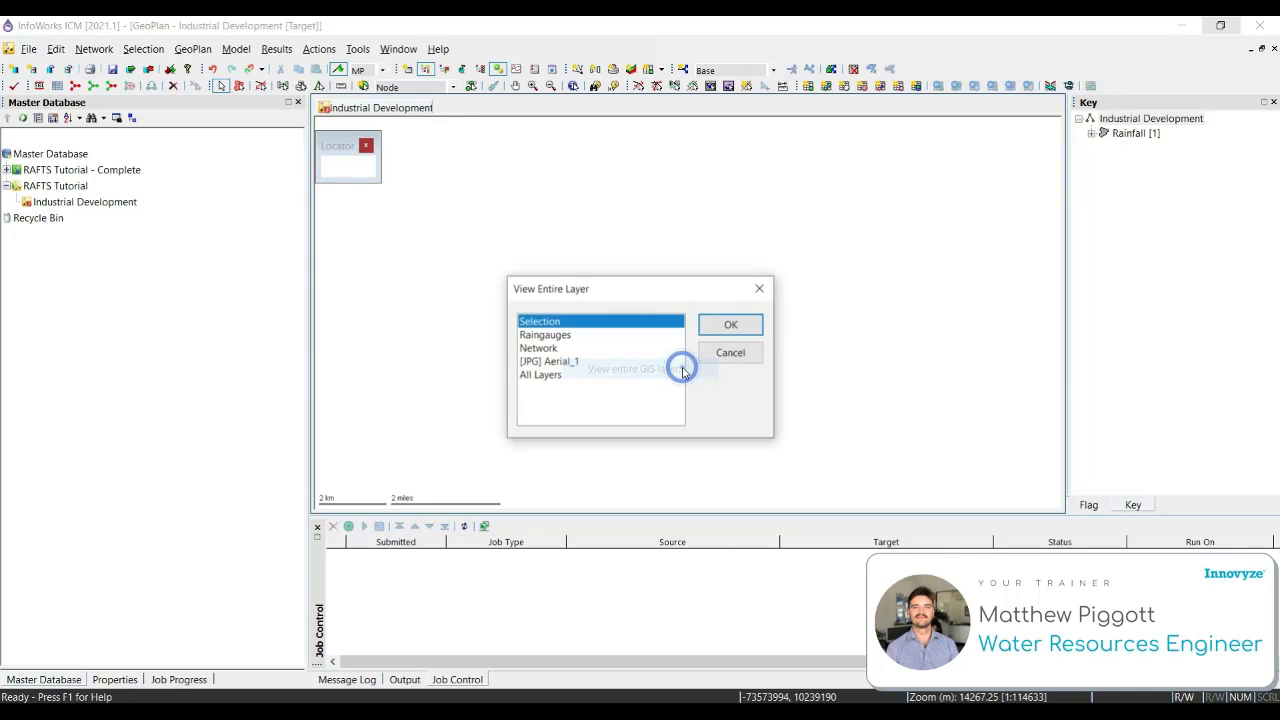
click(556, 362)
click(730, 325)
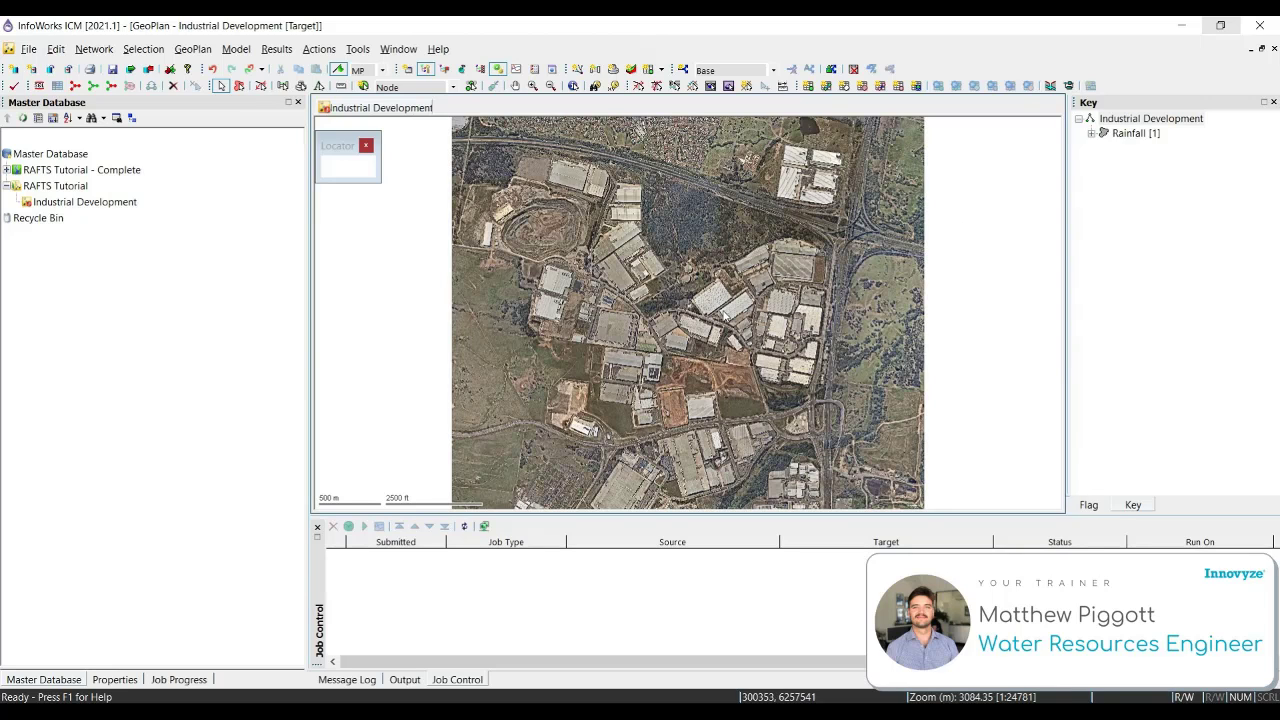
right_click(678, 317)
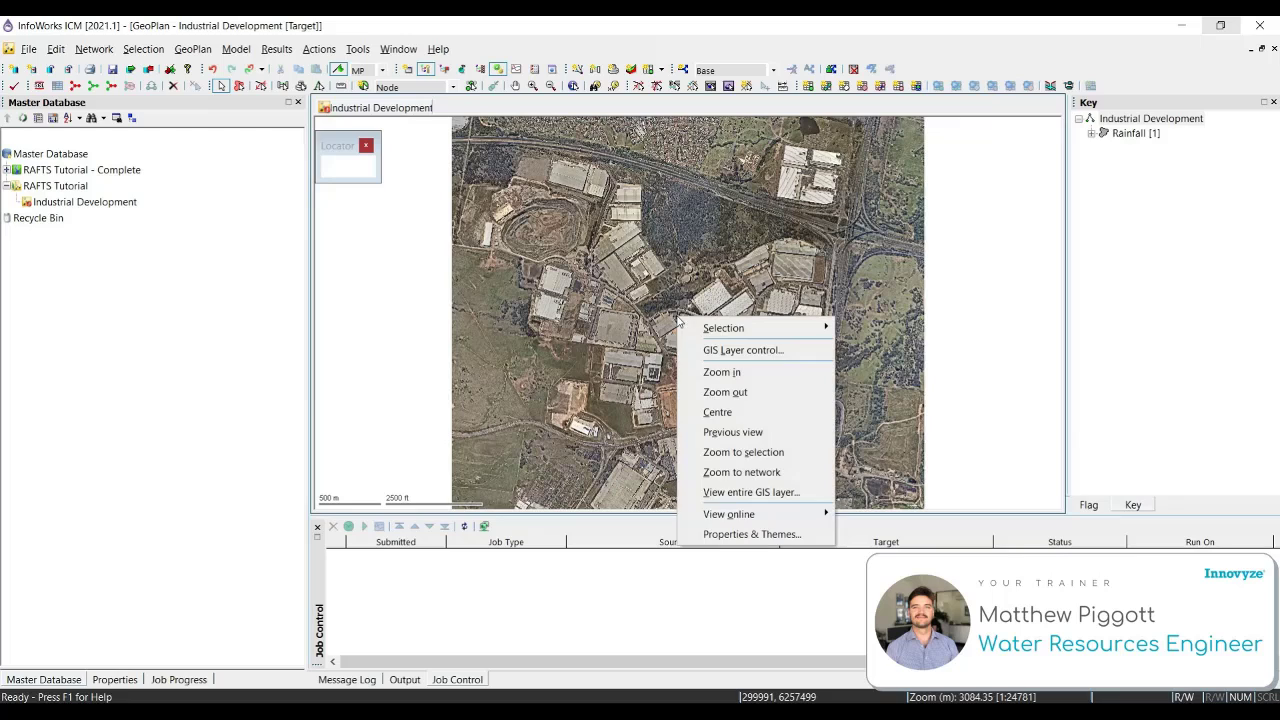
mouse_move(784, 520)
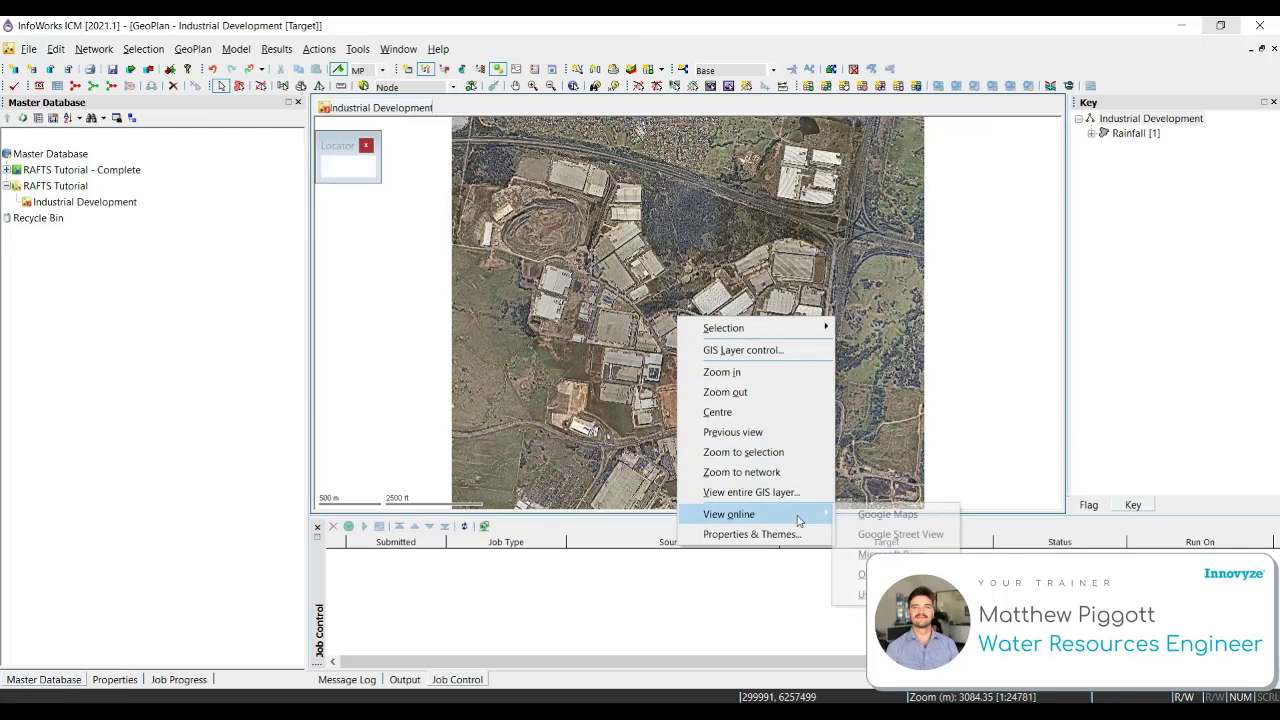
click(940, 516)
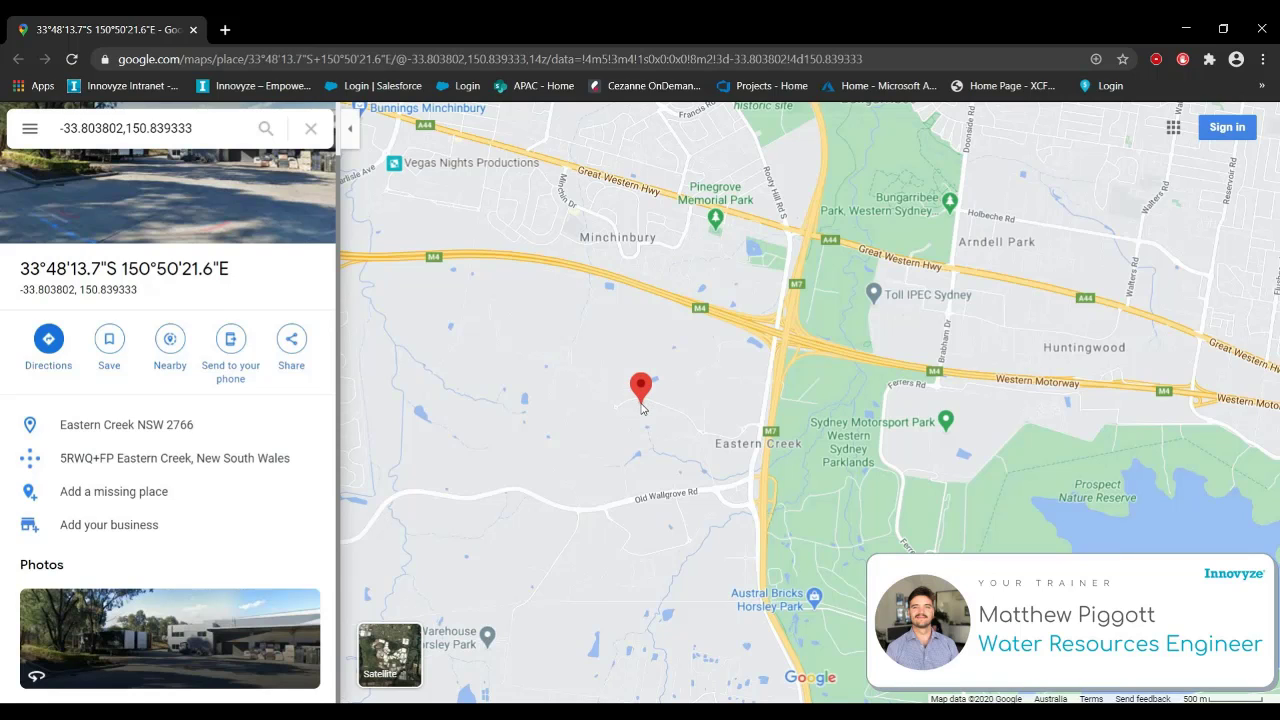
click(1262, 29)
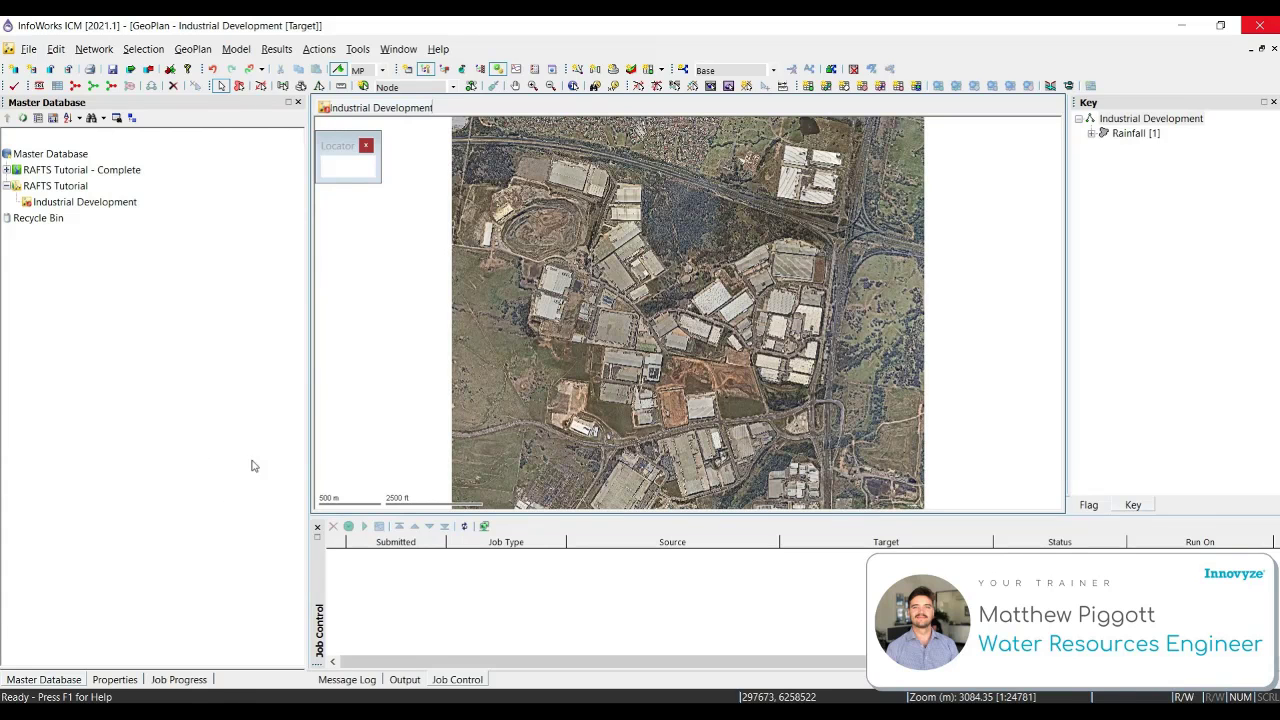
drag(588, 352, 800, 318)
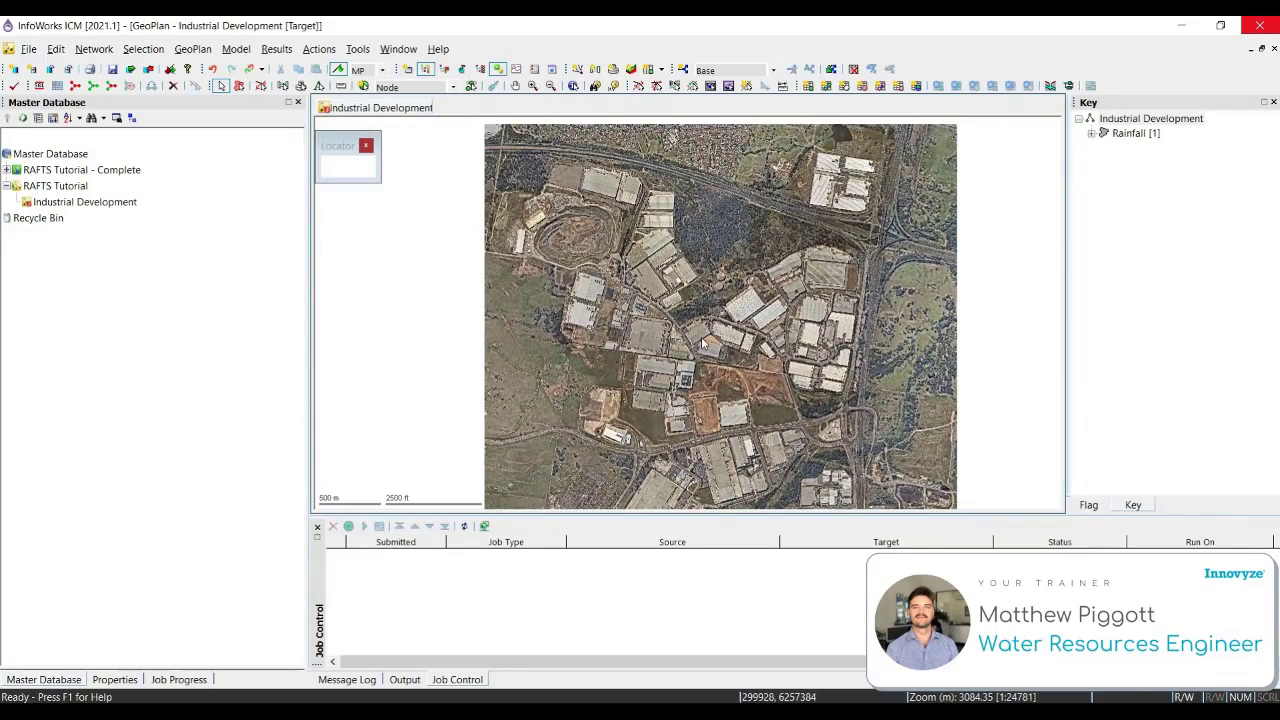
scroll(705, 345, up, 2)
scroll(708, 345, down, 2)
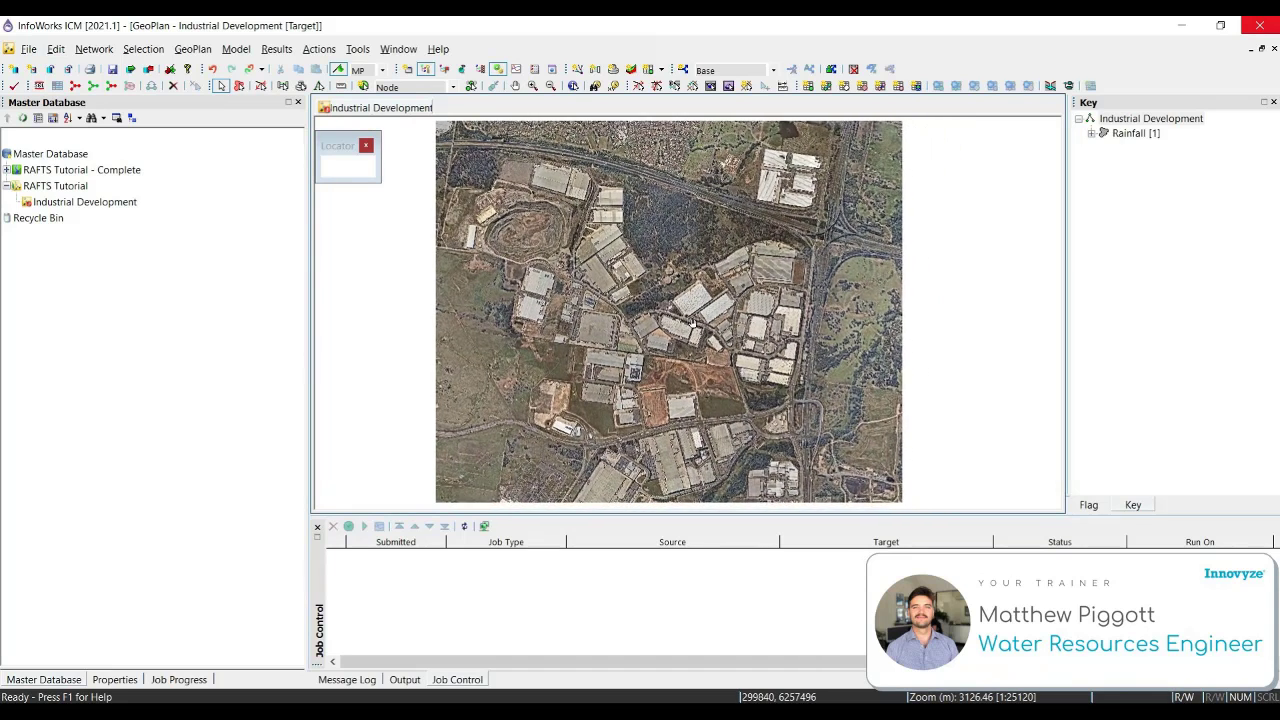
click(516, 87)
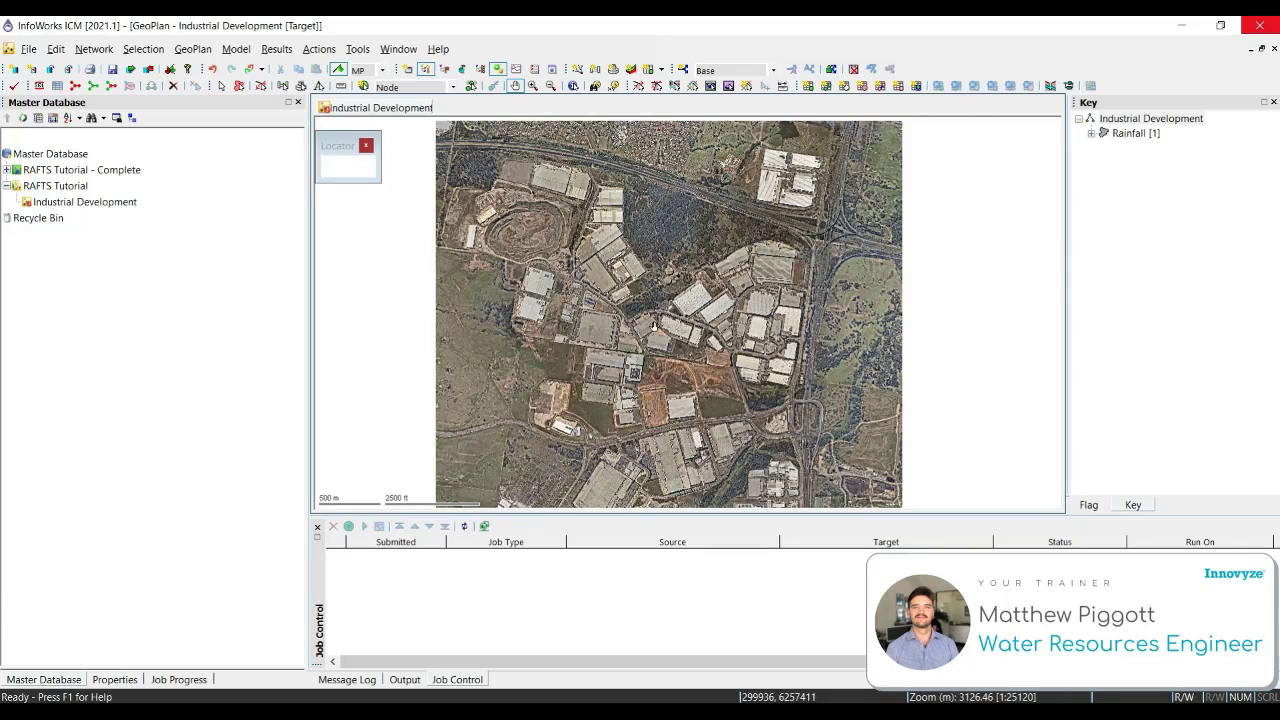
drag(647, 327, 641, 330)
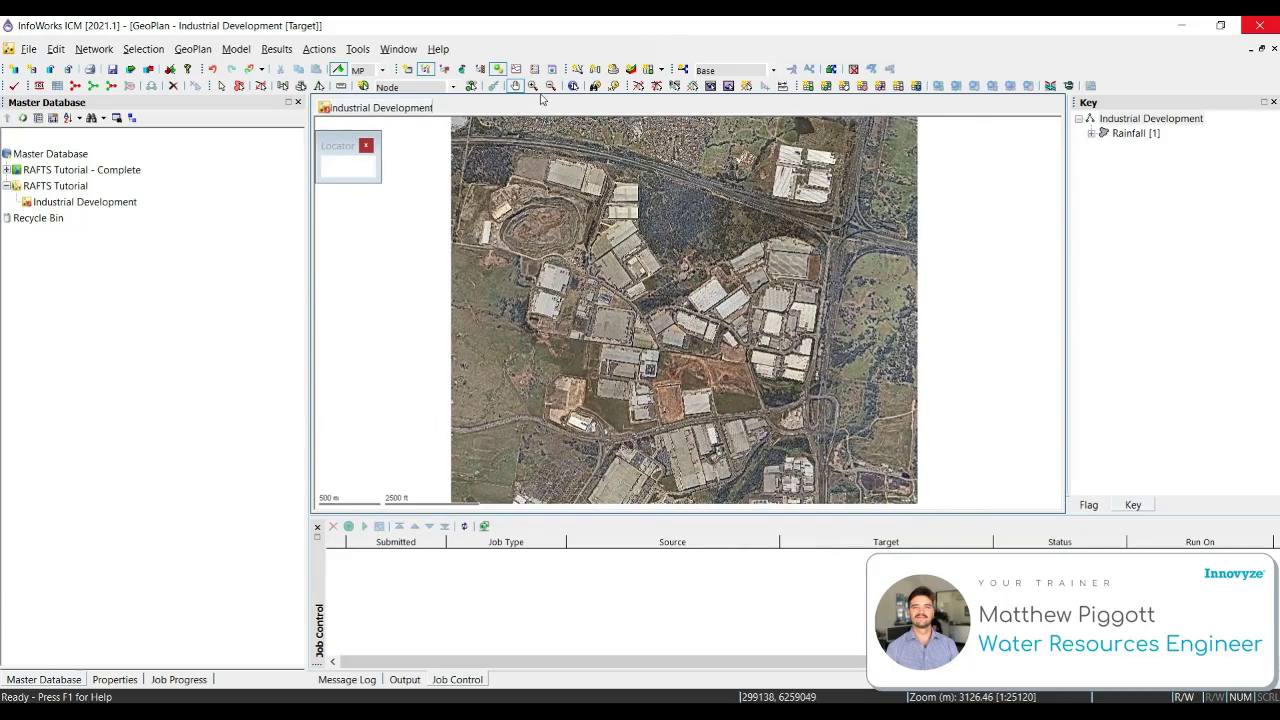
click(533, 86)
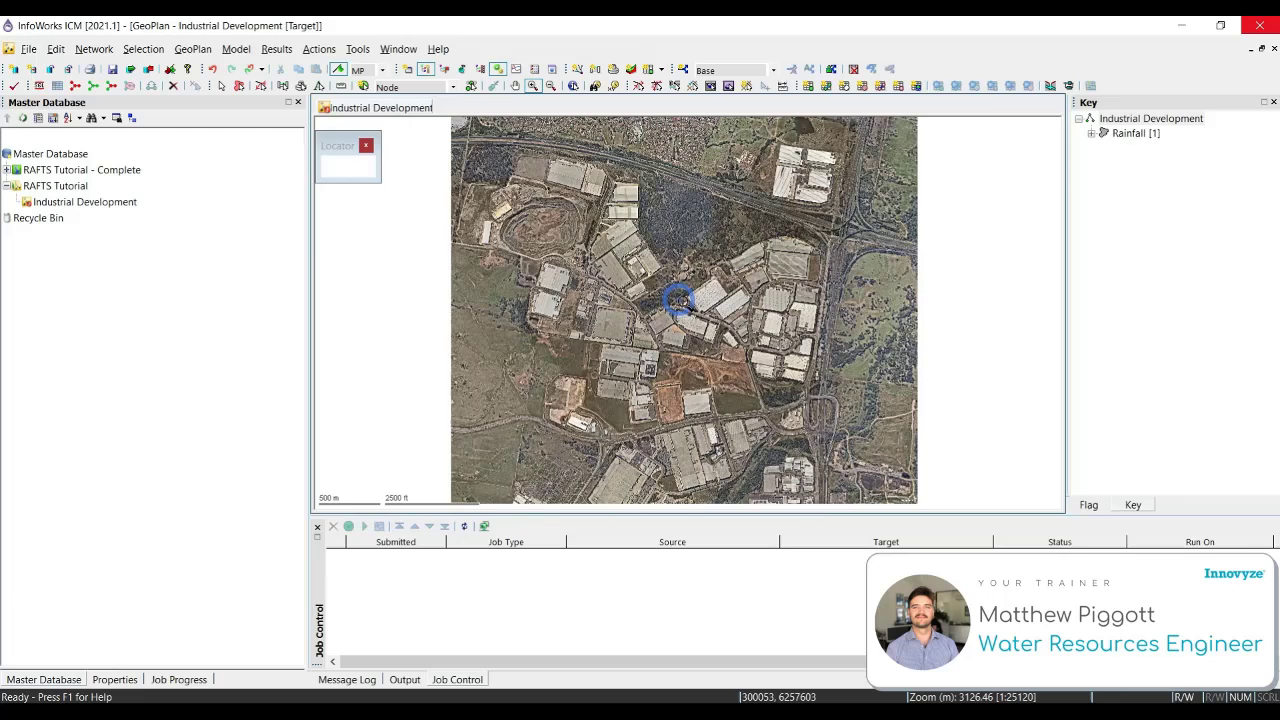
click(680, 300)
click(670, 300)
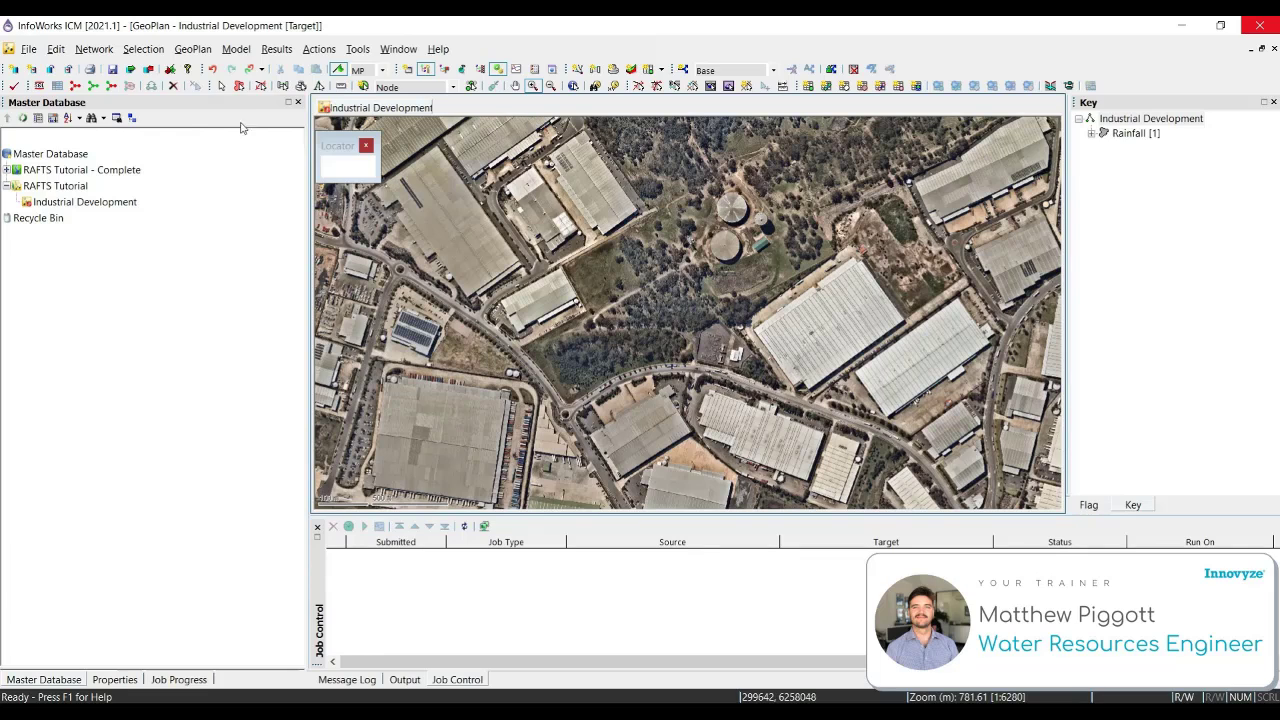
click(221, 85)
drag(716, 342, 683, 328)
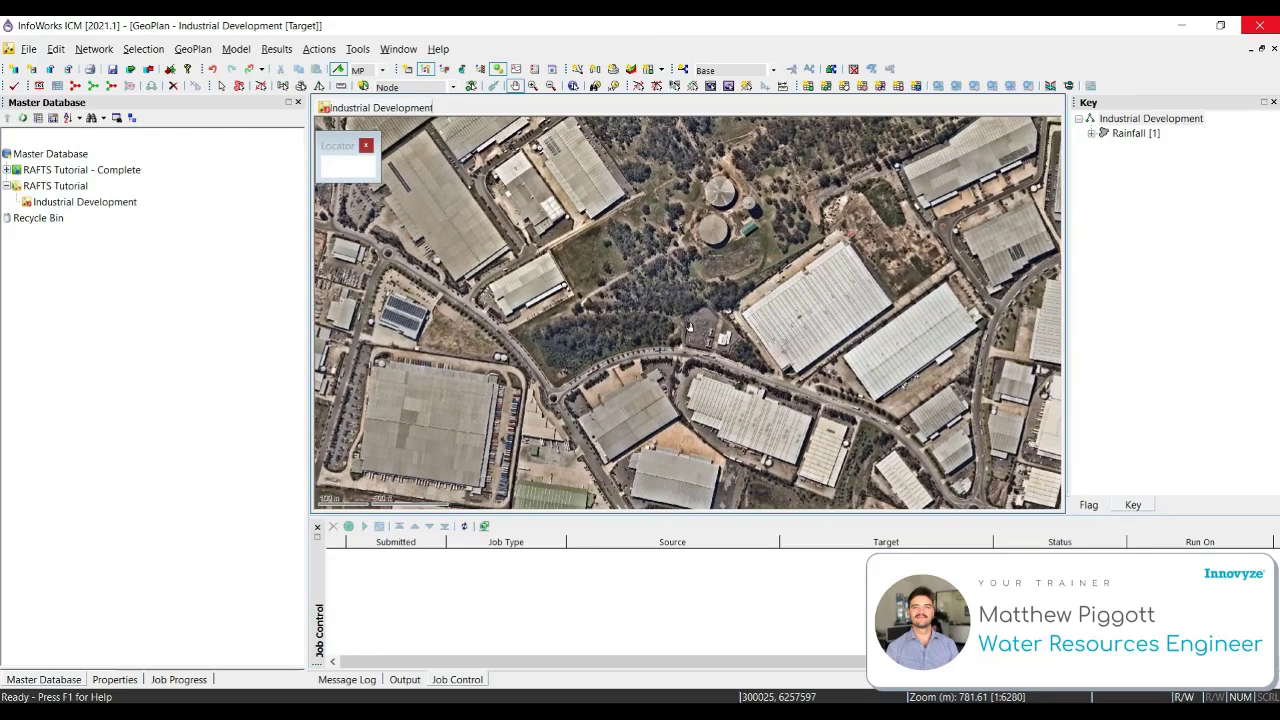
key(Escape)
scroll(688, 330, down, 3)
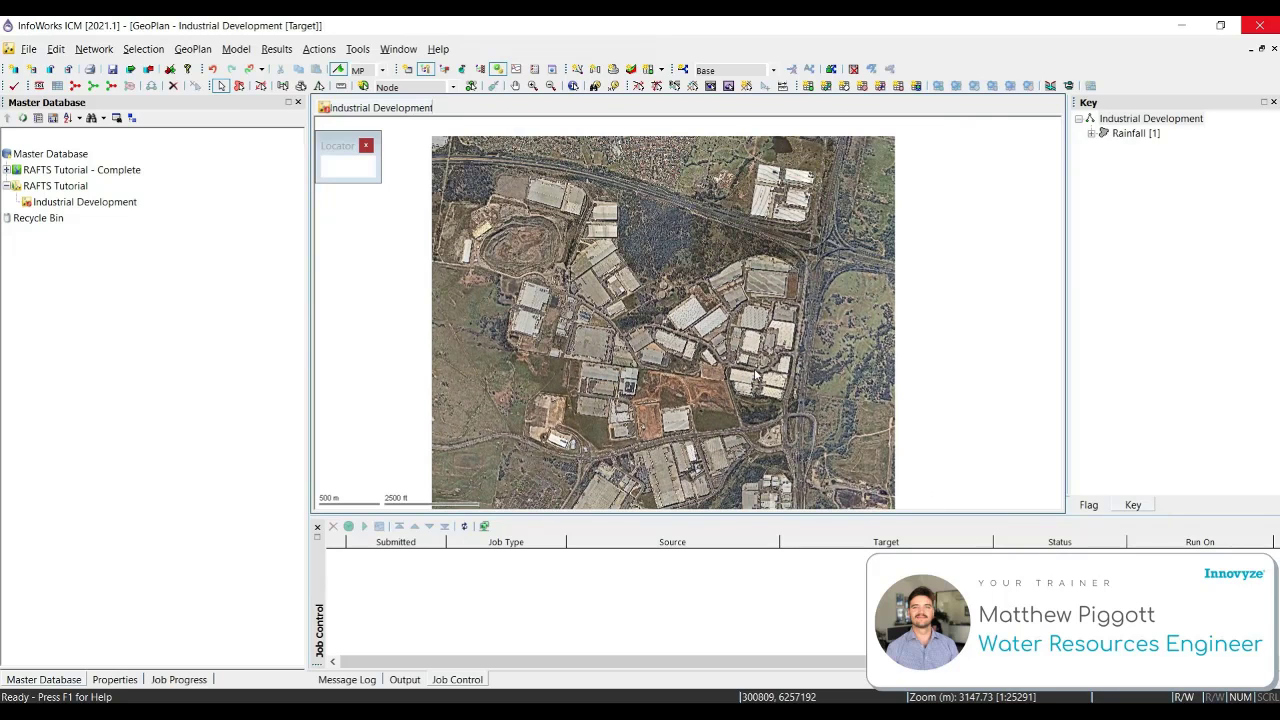
- Create a new layer list named 'Aerial Img' under the RAFTS Tutorial group
right_click(53, 194)
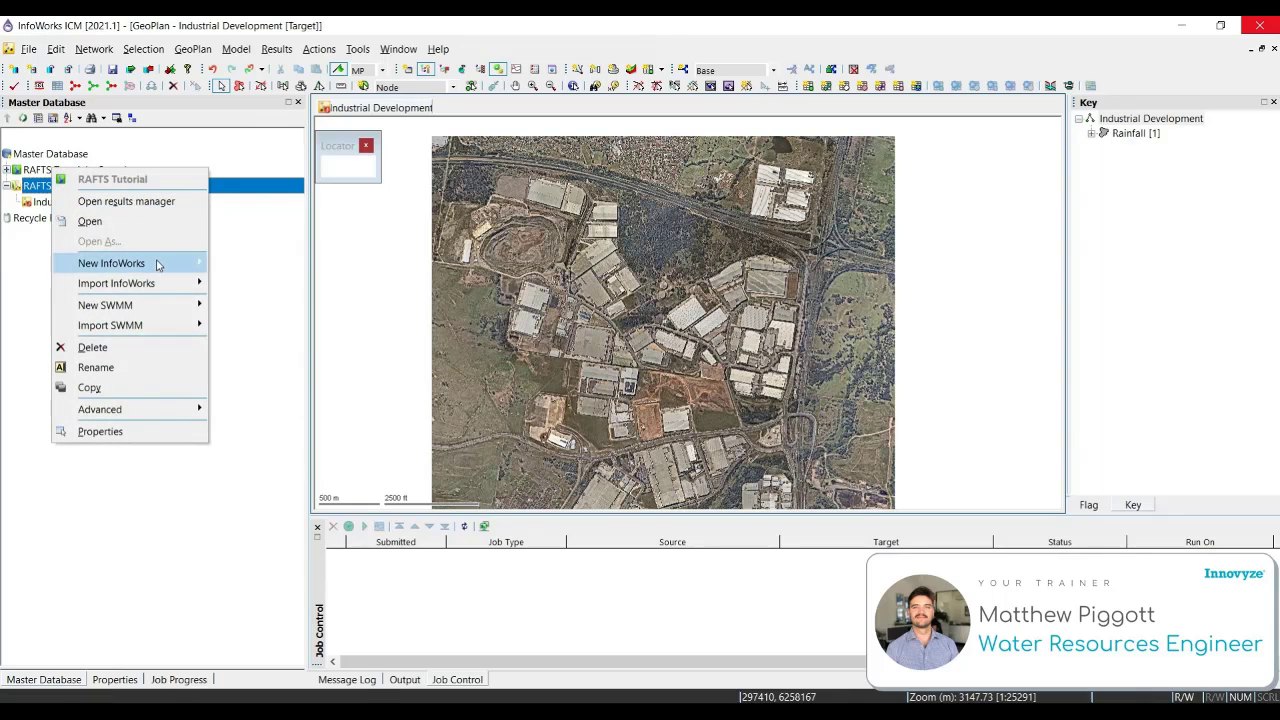
mouse_move(157, 263)
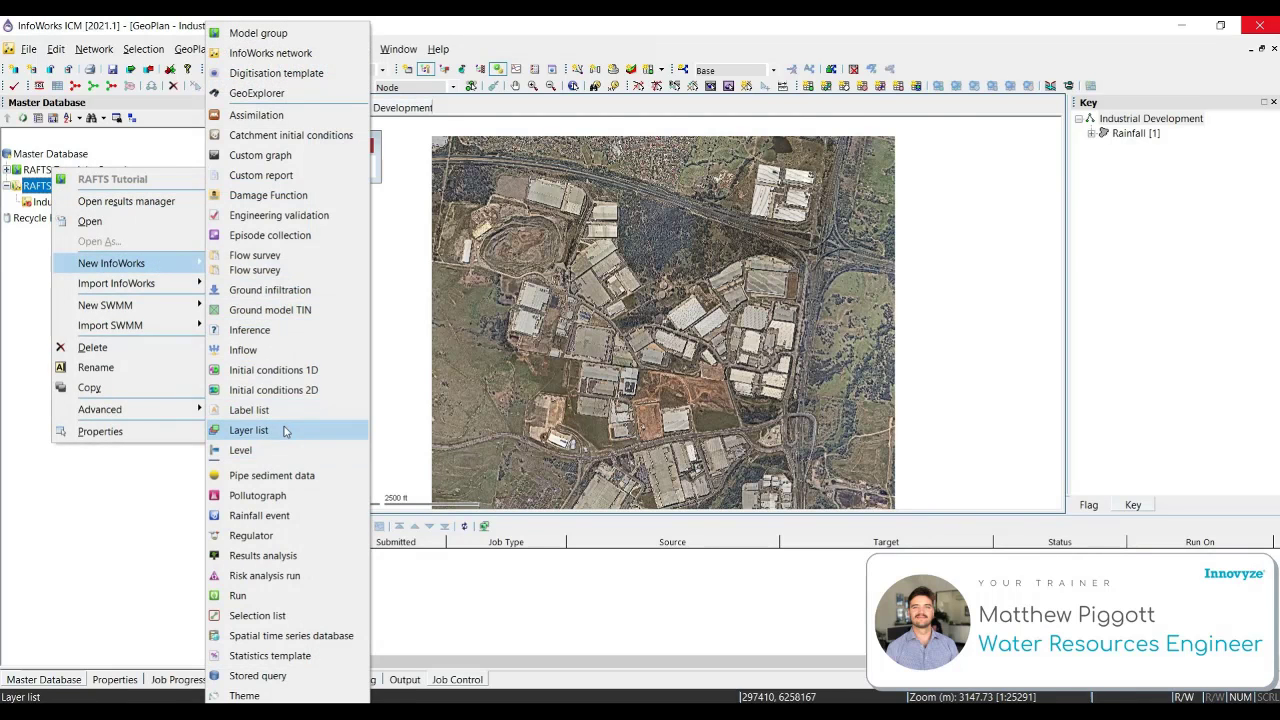
click(284, 428)
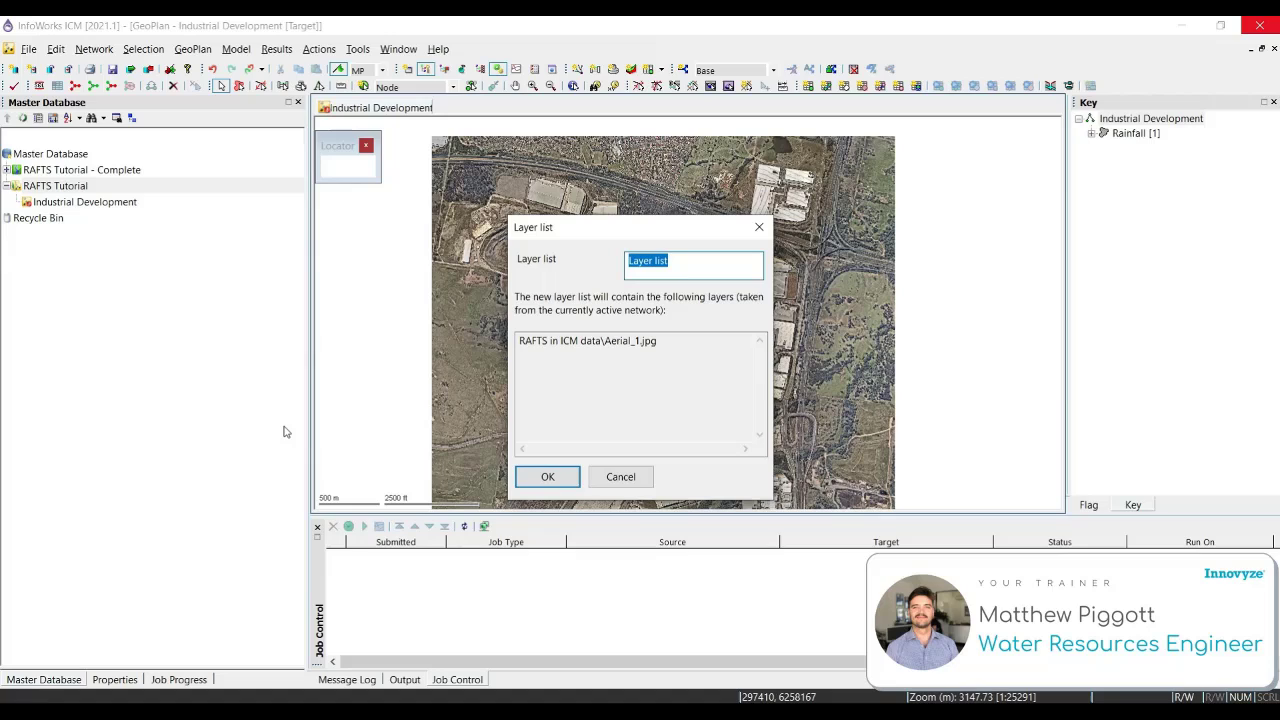
text(A)
text(Ae)
text(rial Img)
click(547, 476)
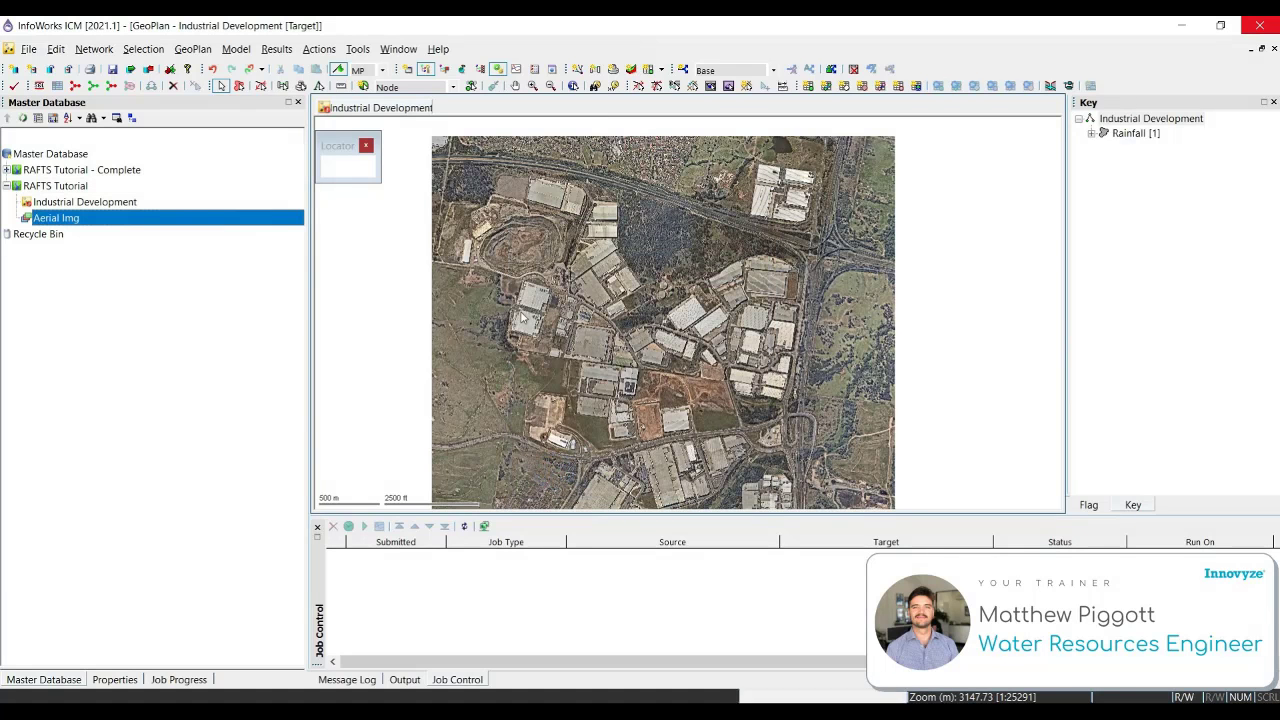
drag(762, 276, 800, 265)
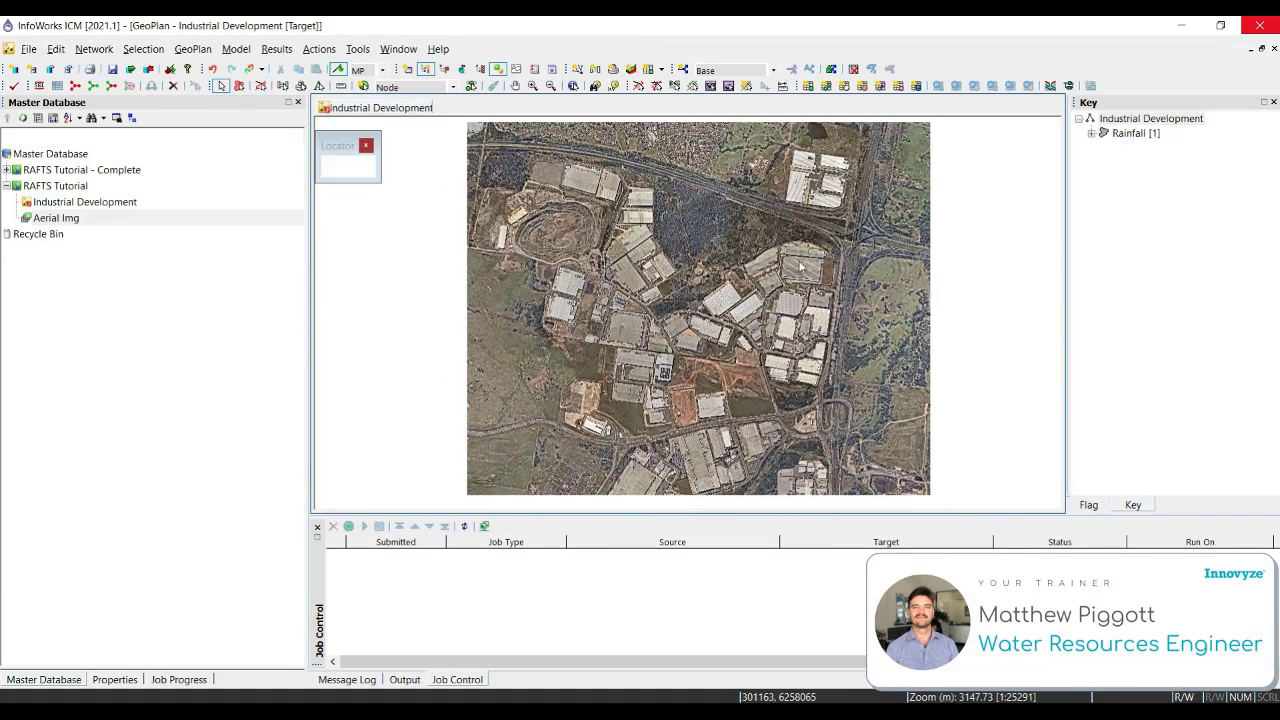
- Hide the Aerial_1 layer by unticking Visible in GIS Layer control
right_click(427, 325)
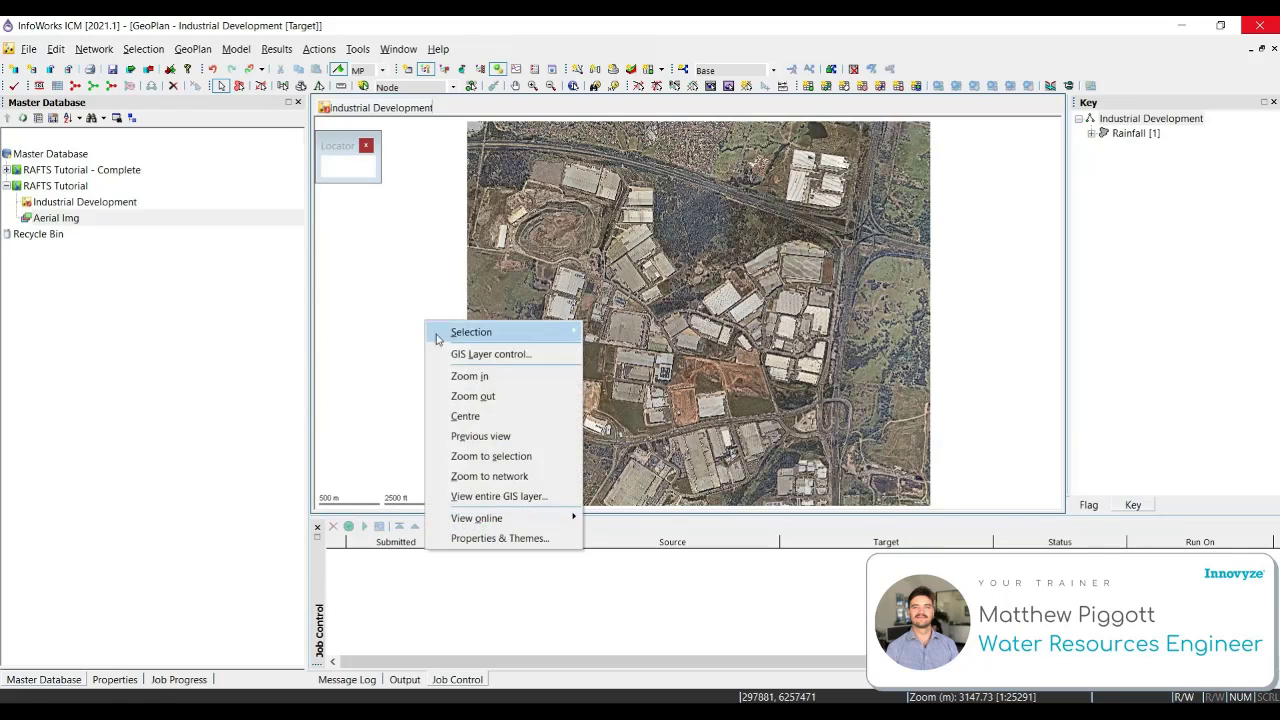
click(505, 358)
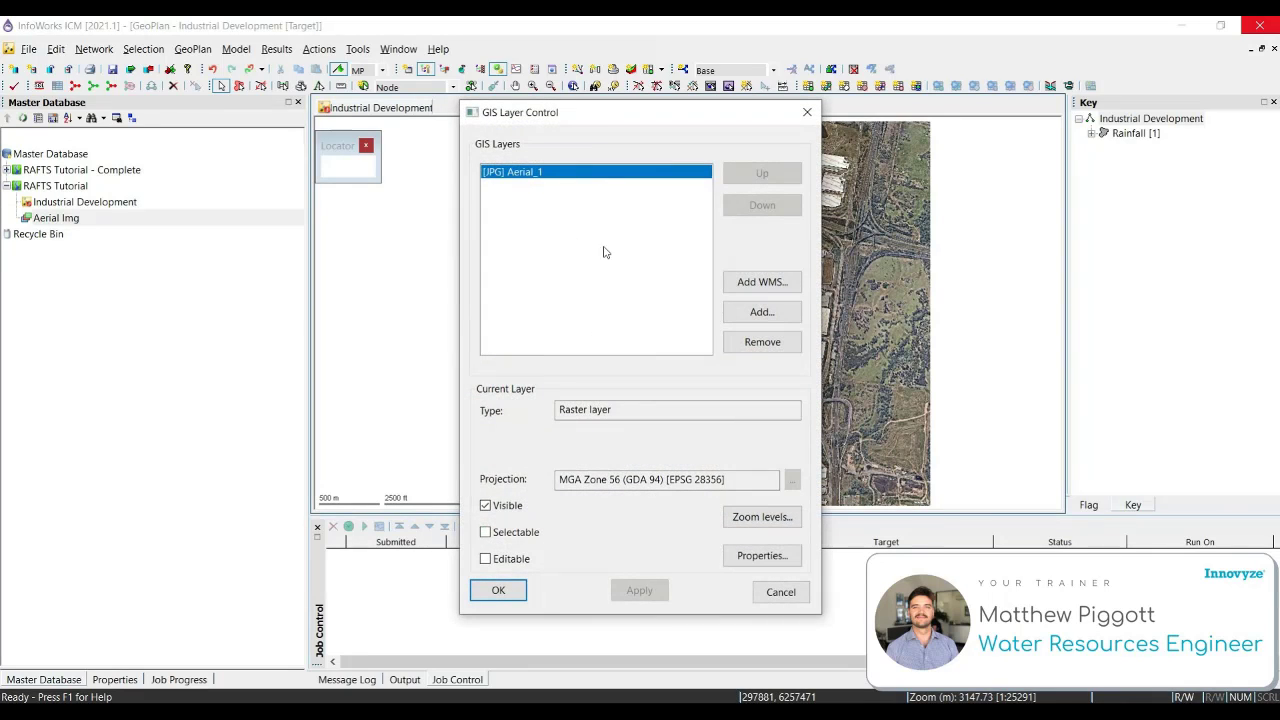
click(486, 505)
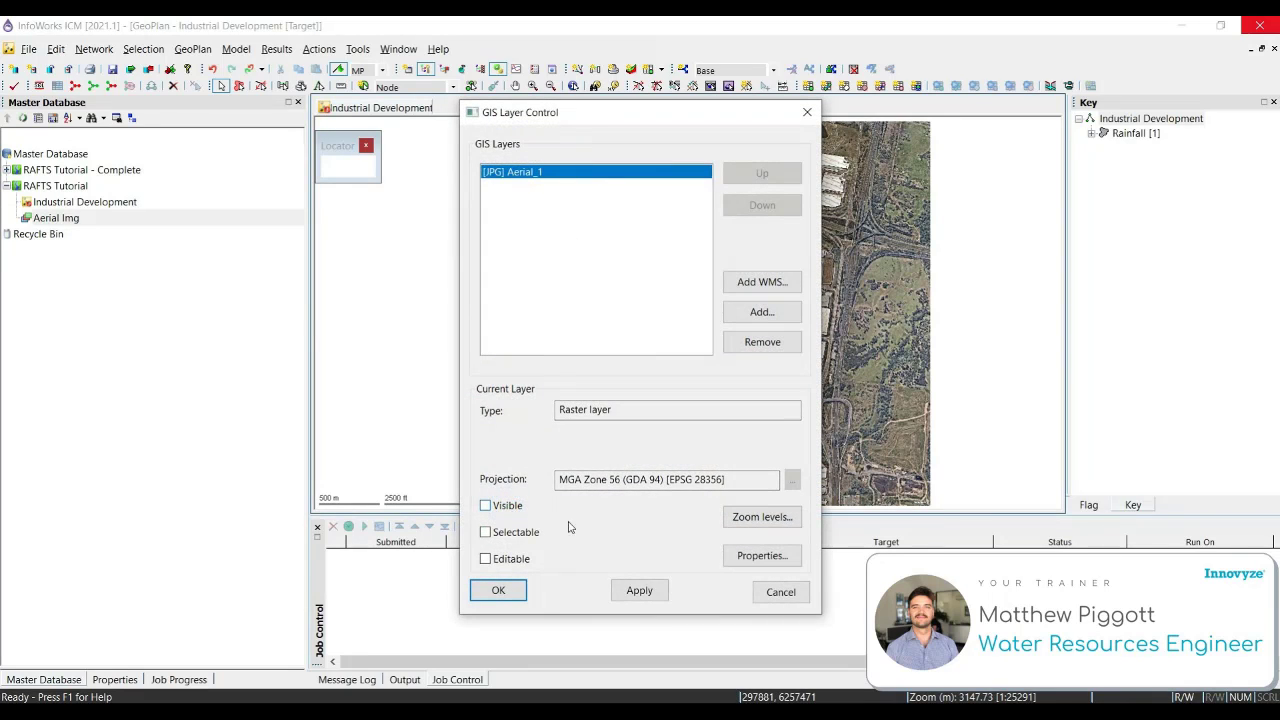
click(640, 590)
click(498, 590)
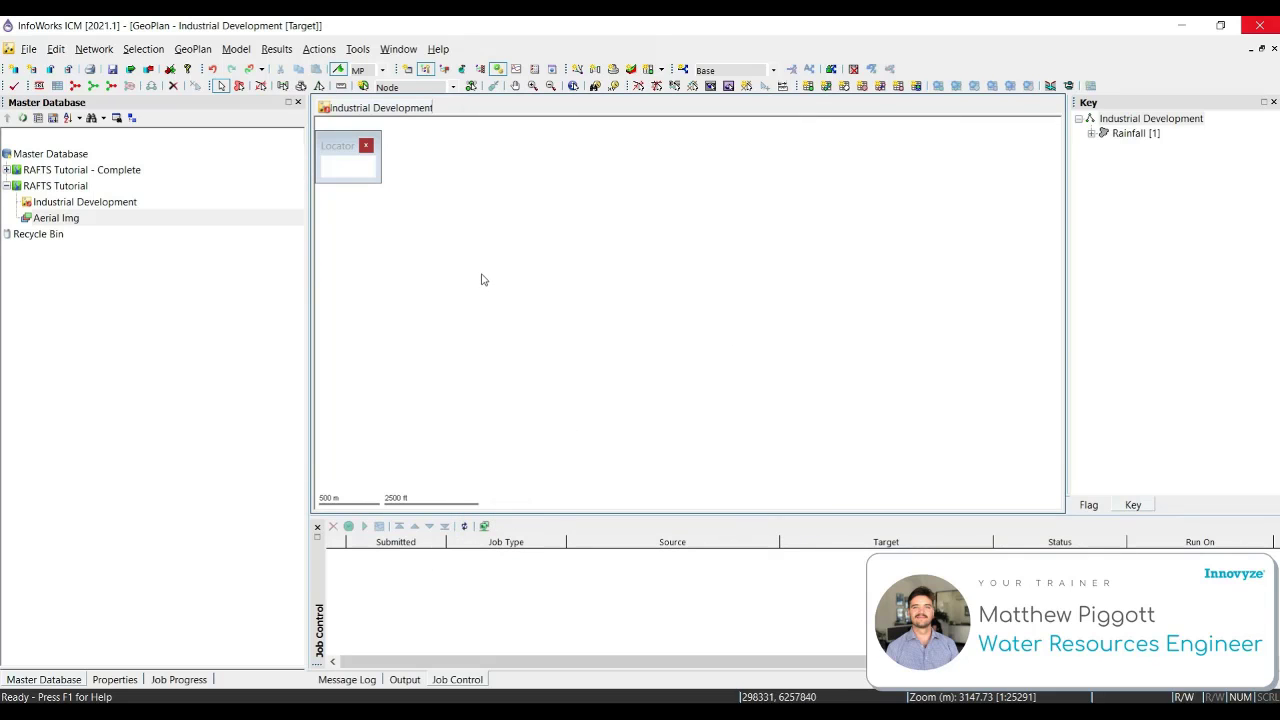
- Create a new layer list named 'Empty' under RAFTS Tutorial
right_click(68, 187)
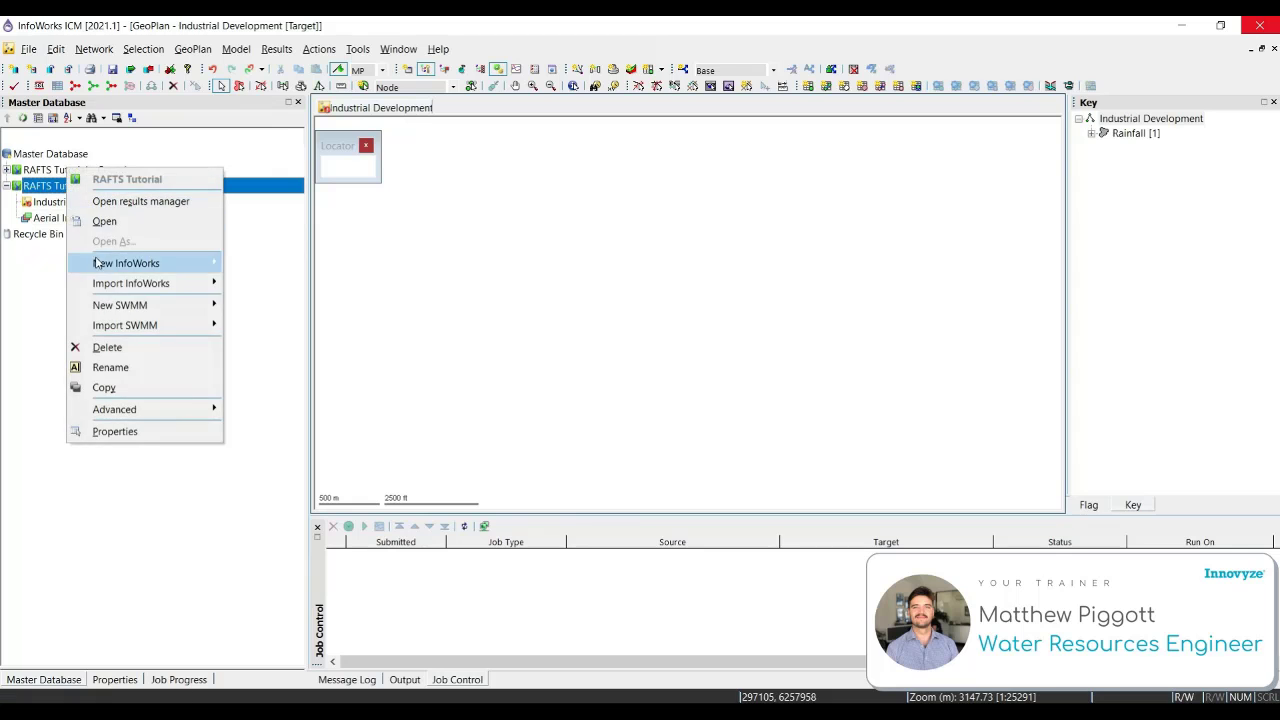
mouse_move(130, 263)
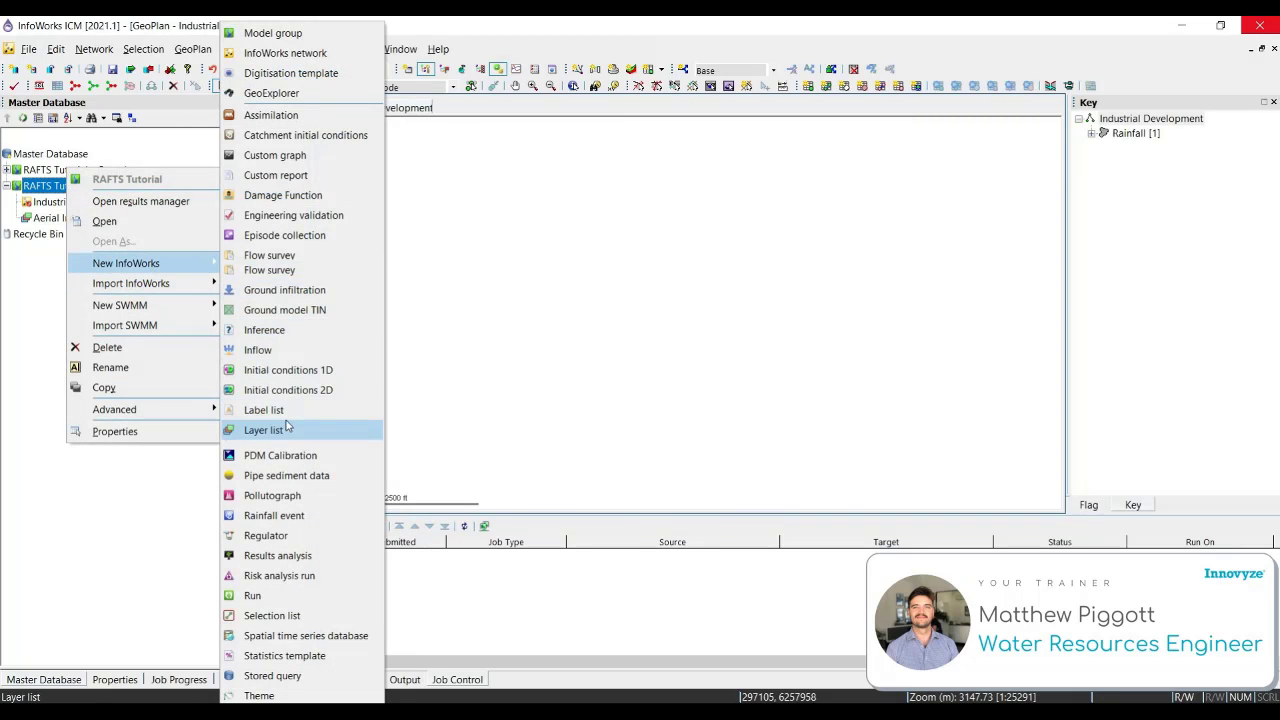
click(286, 428)
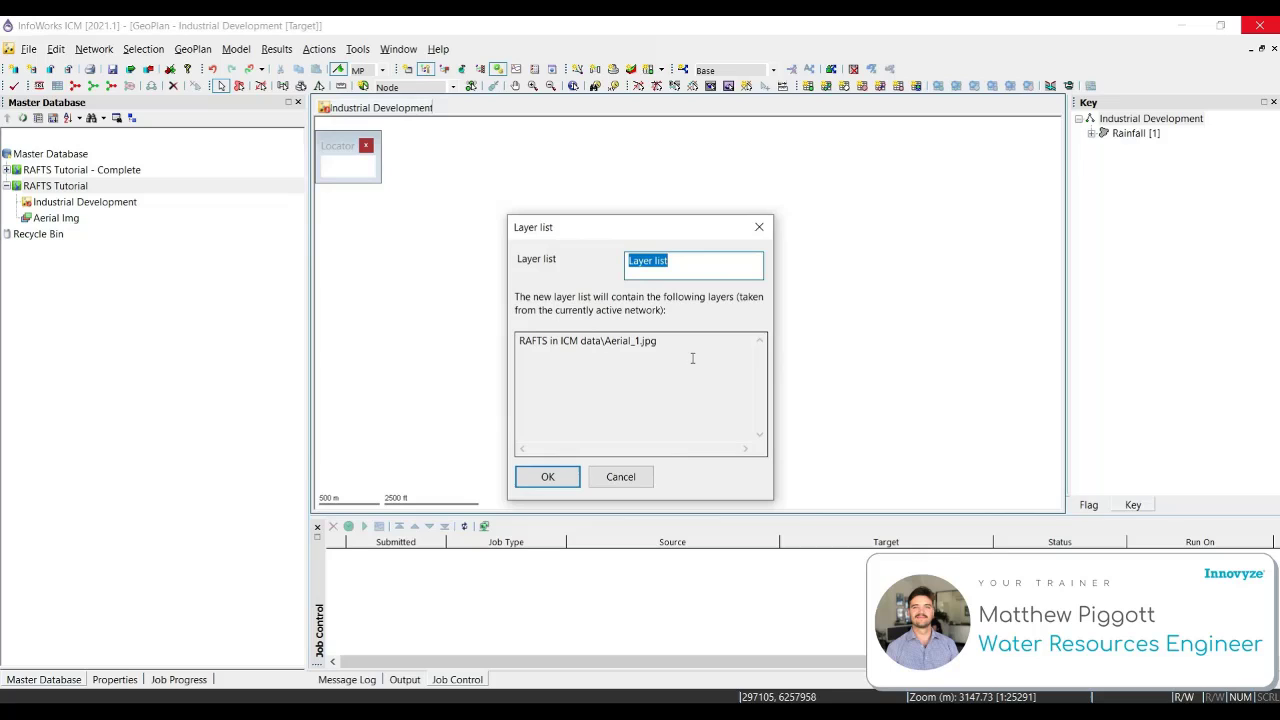
text(Empty)
key(Return)
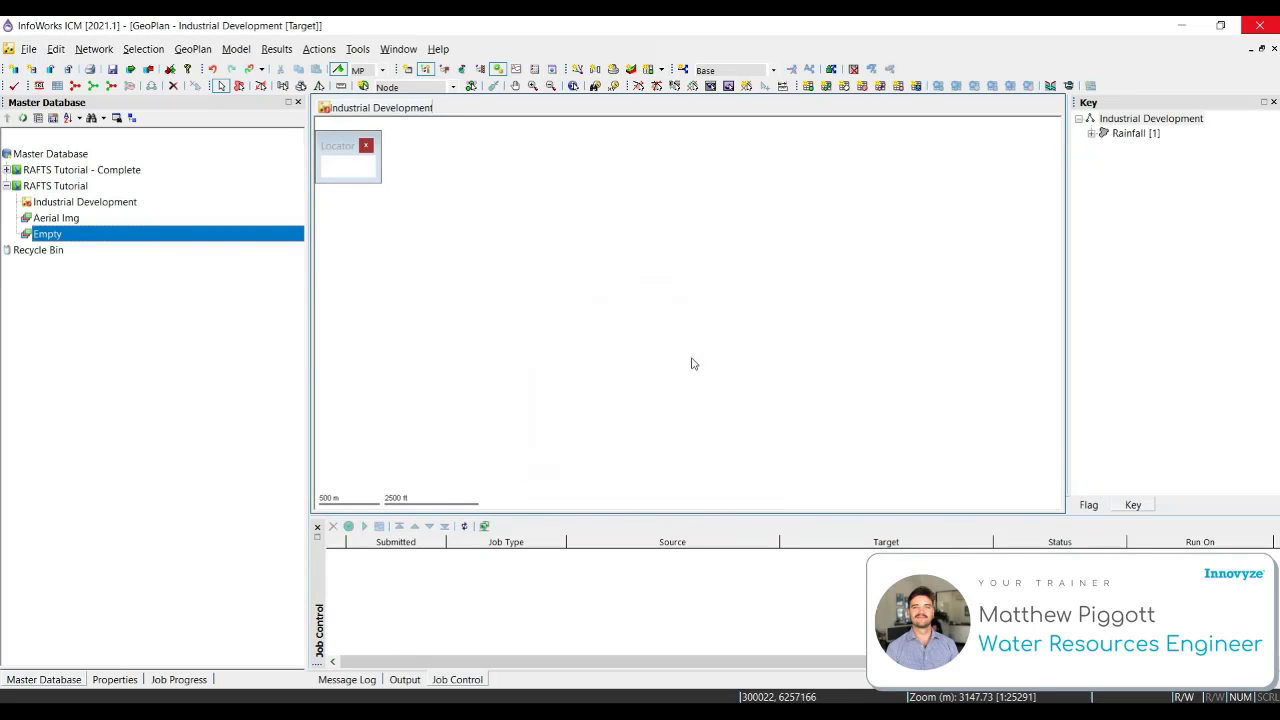
- Select the Aerial Img layer list to reload the aerial photo onto the GeoPlan
click(55, 220)
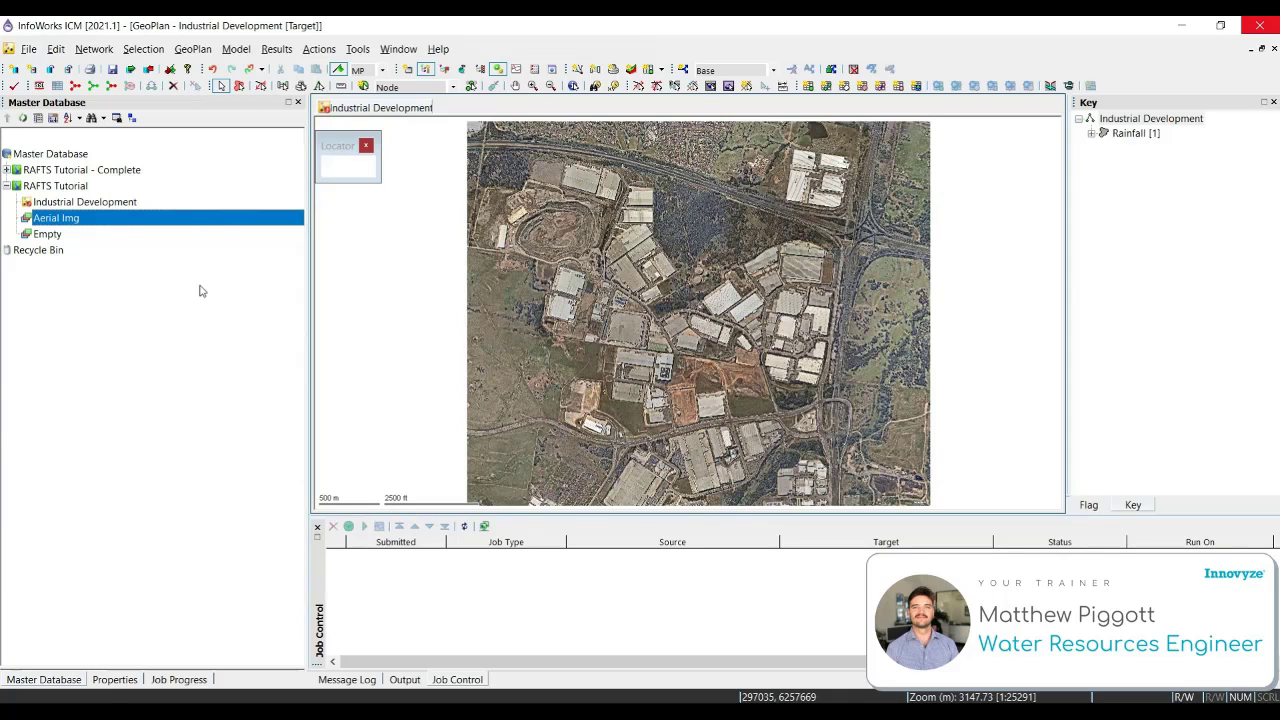
- Import a ground model grid from folder NSW Government - Spatial Services > DEMs > 1 Metre
right_click(72, 187)
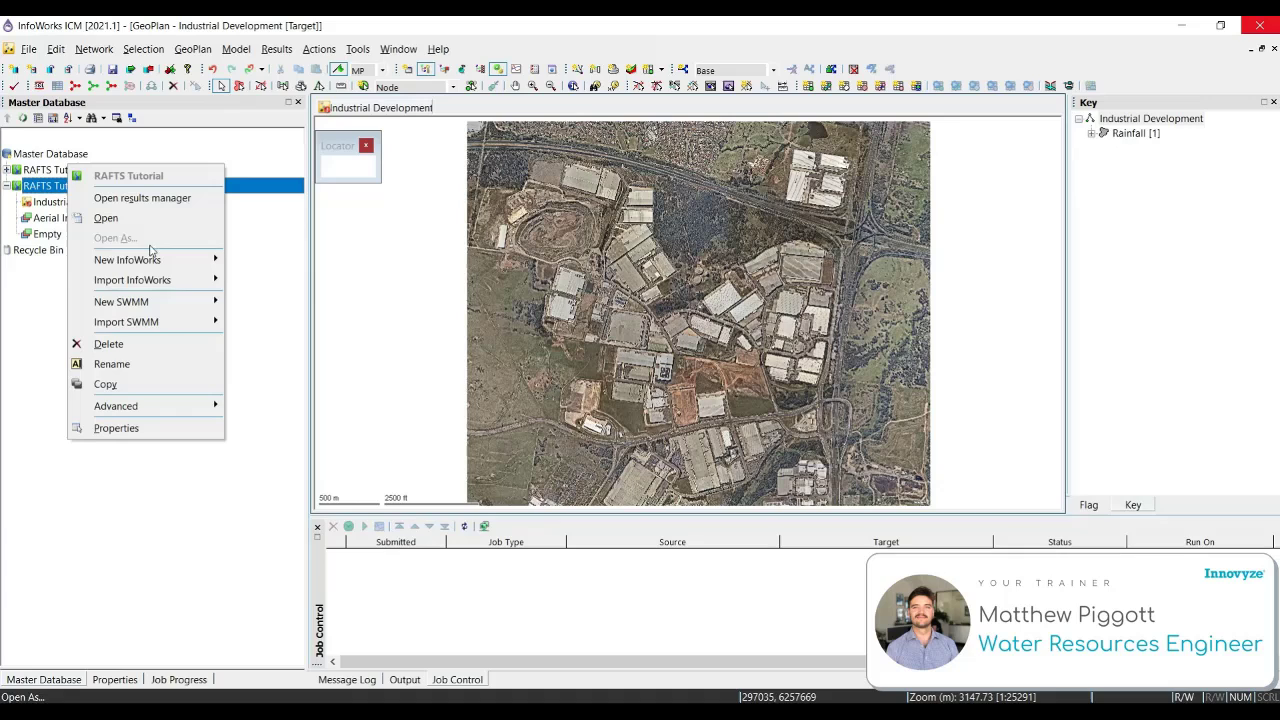
mouse_move(175, 280)
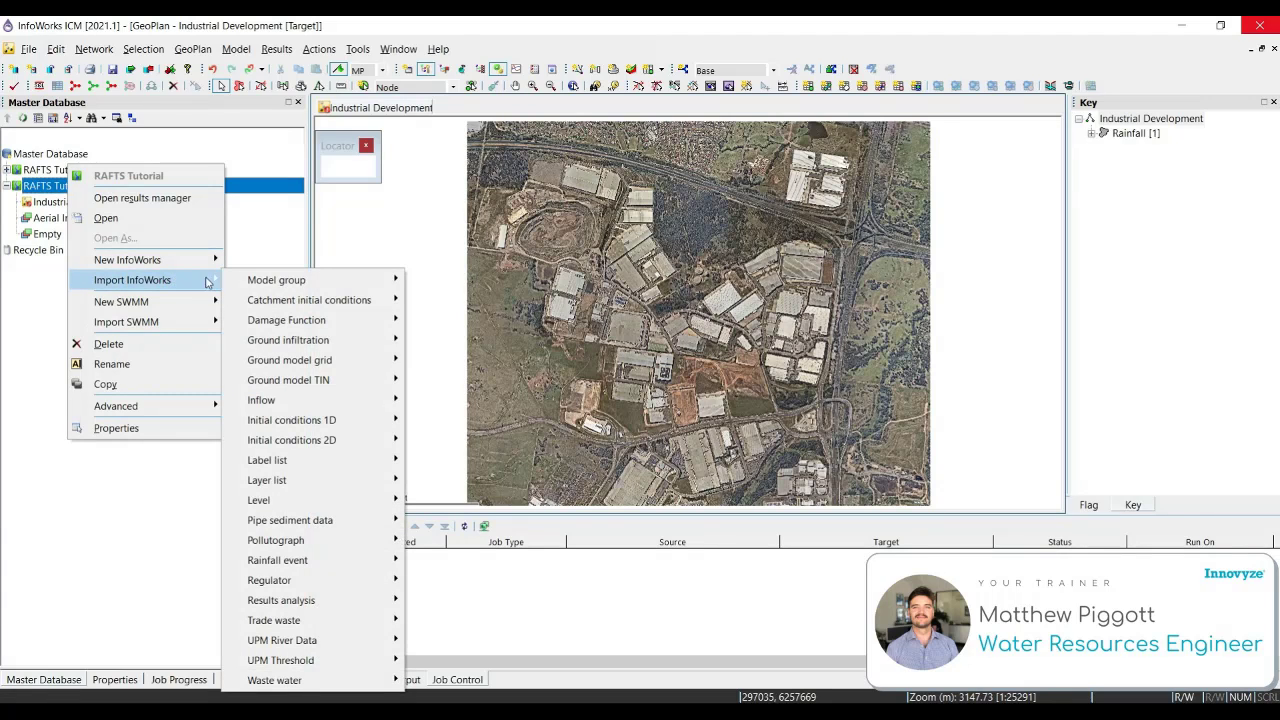
mouse_move(340, 362)
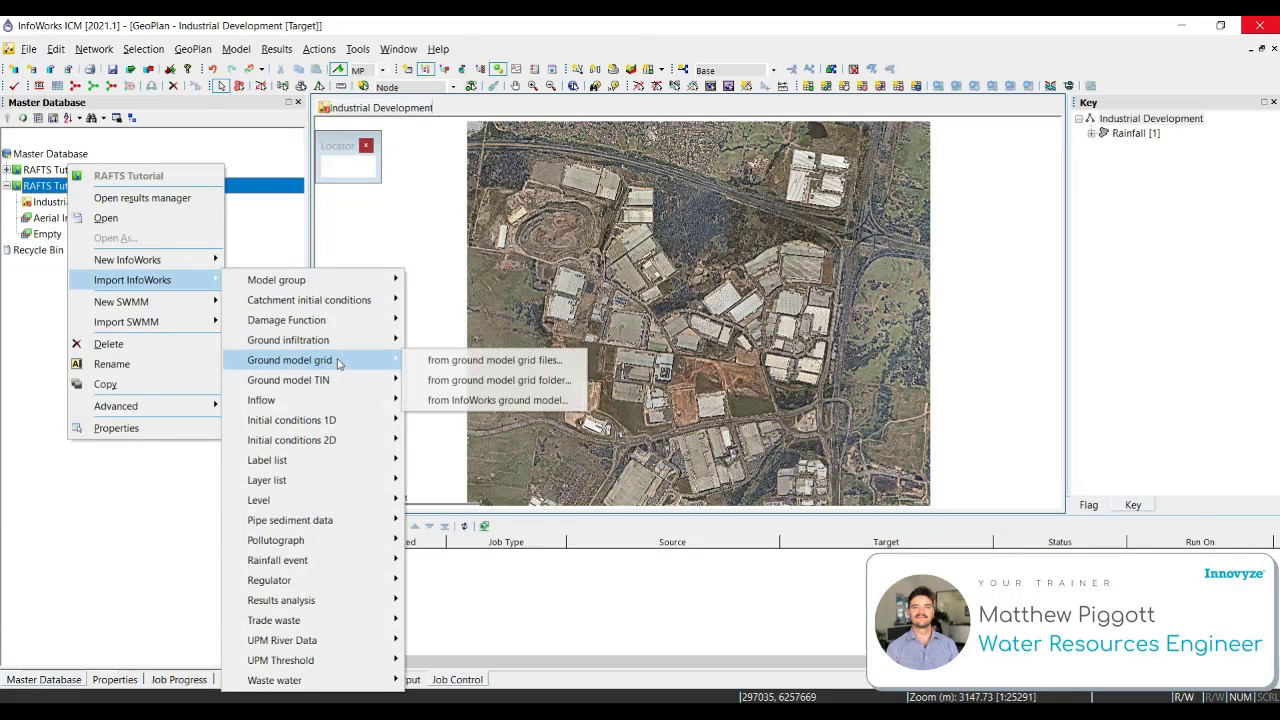
click(476, 386)
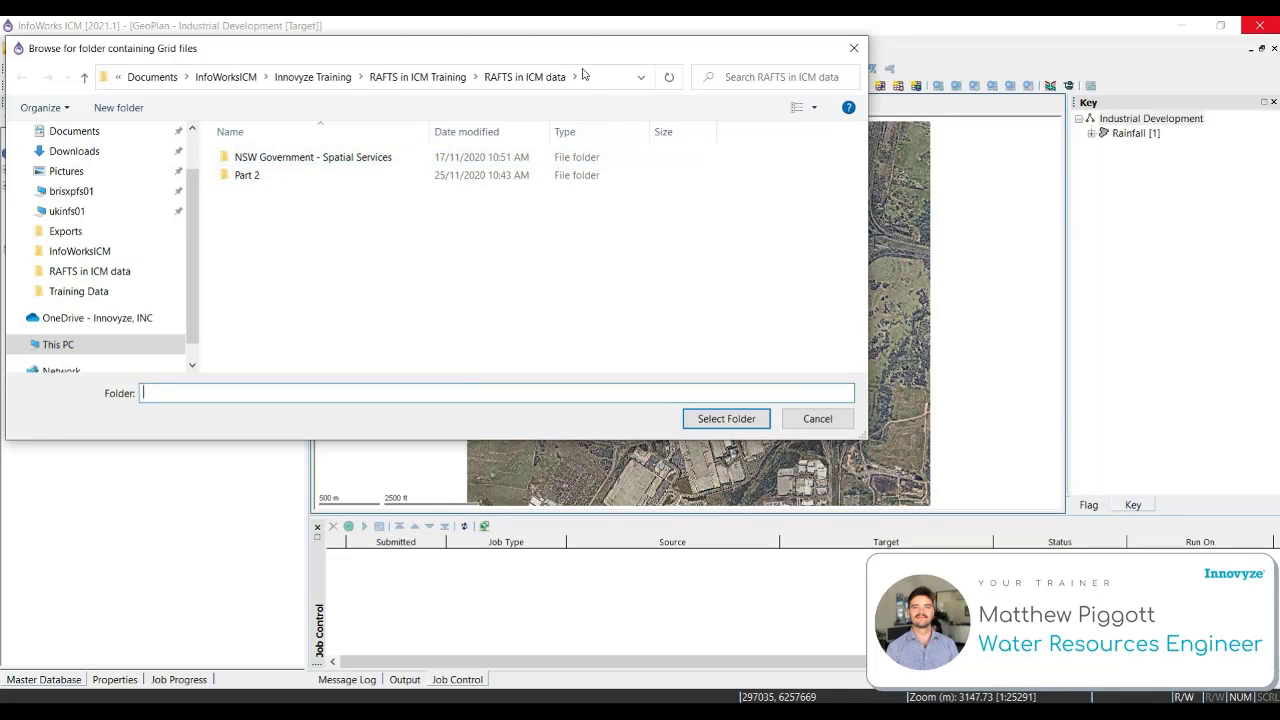
double_click(326, 162)
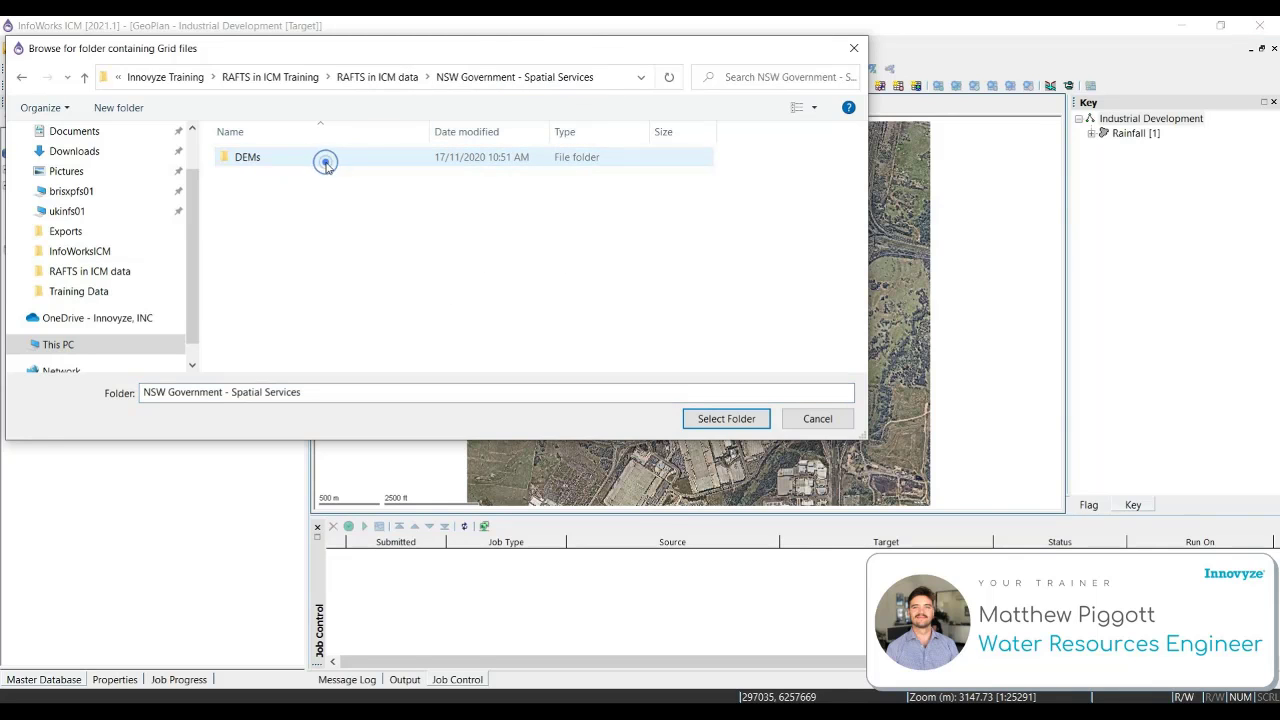
double_click(257, 160)
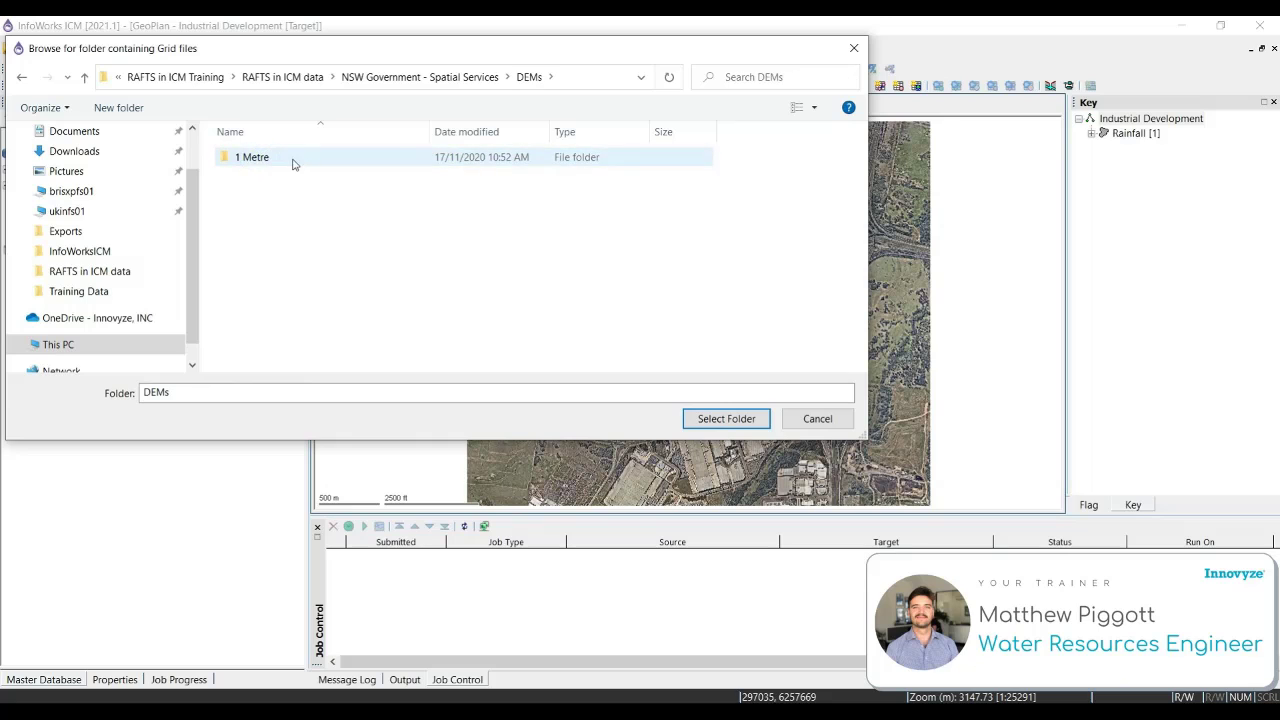
click(291, 163)
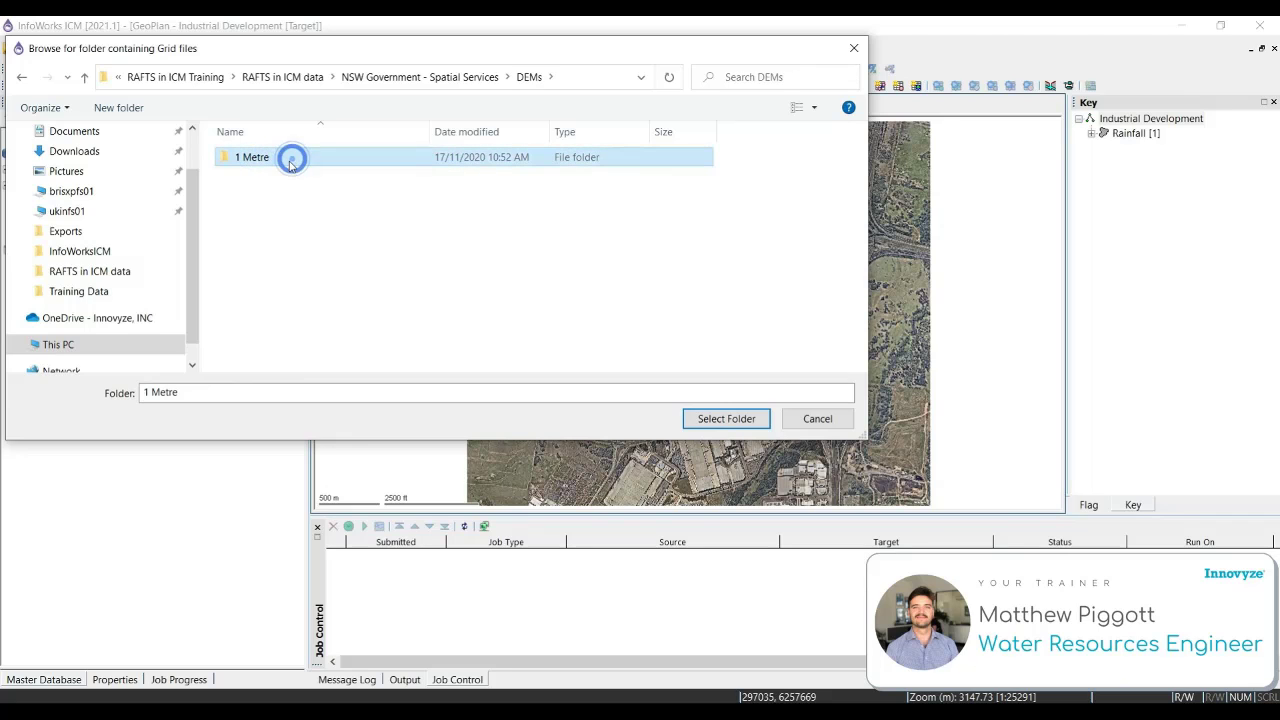
click(756, 419)
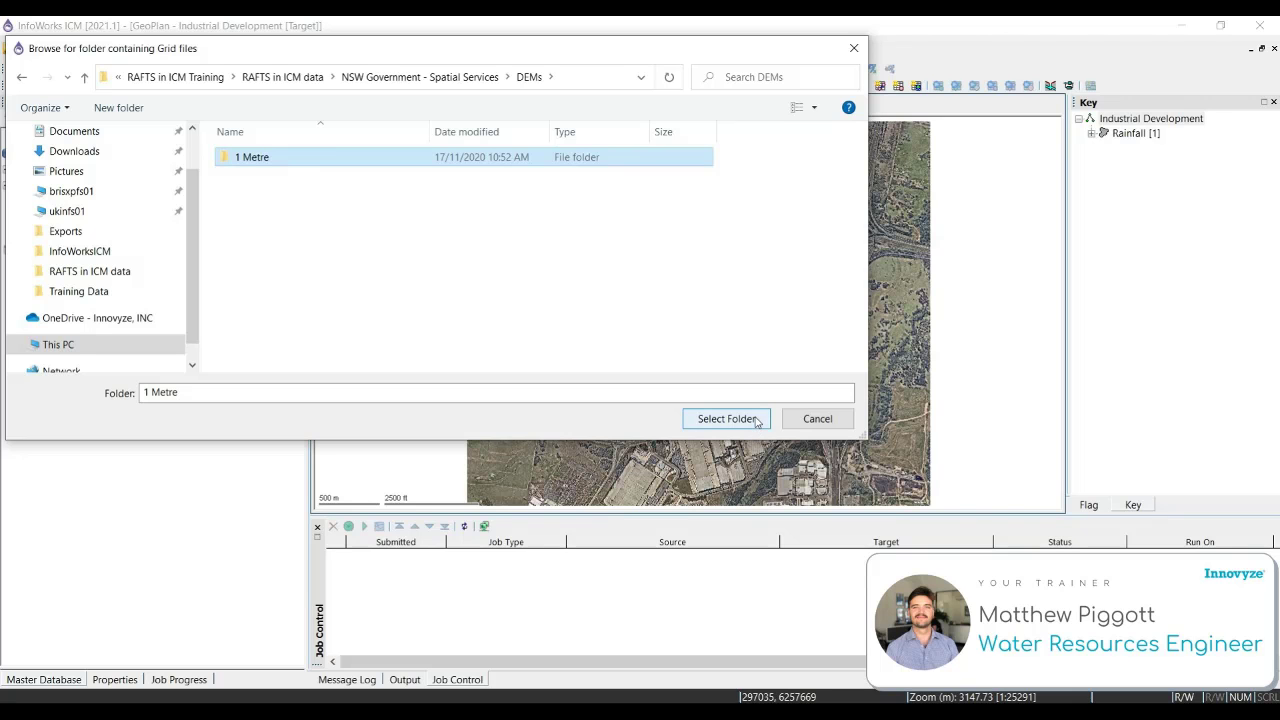
click(756, 421)
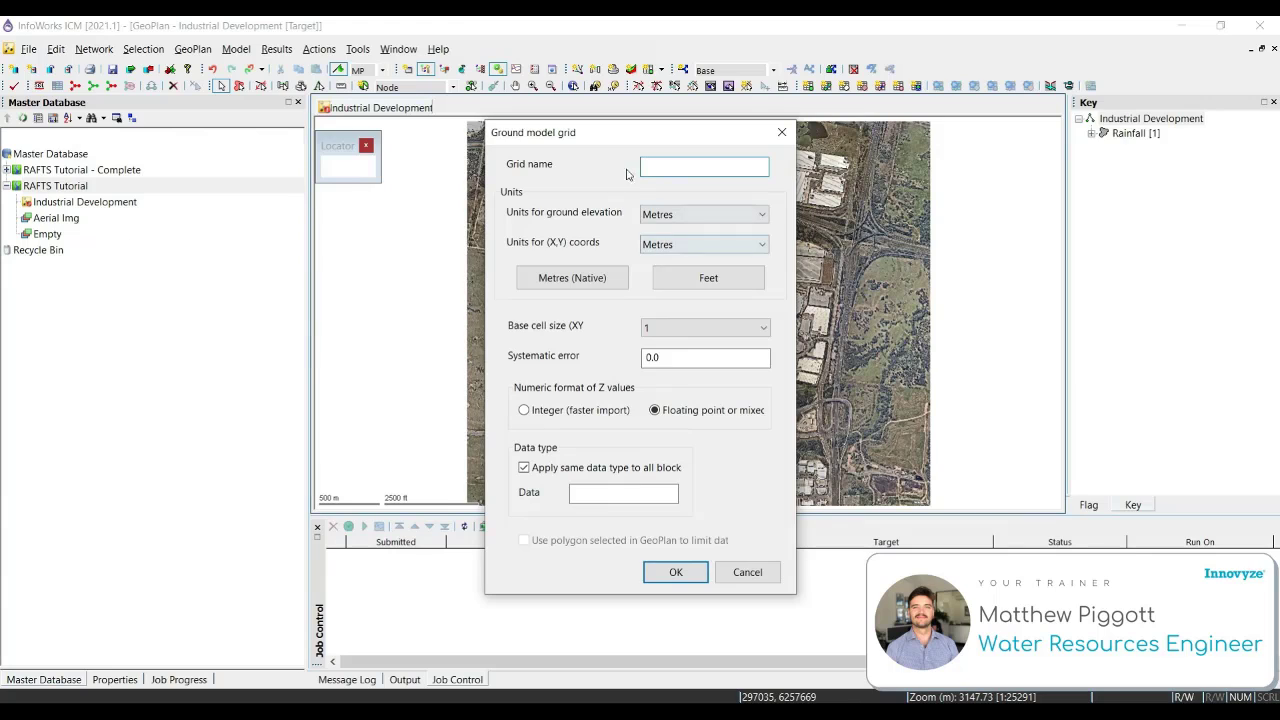
- Name the grid 'NSWGov DEM 1m' and run the import
text(NSWGov DEM 1m)
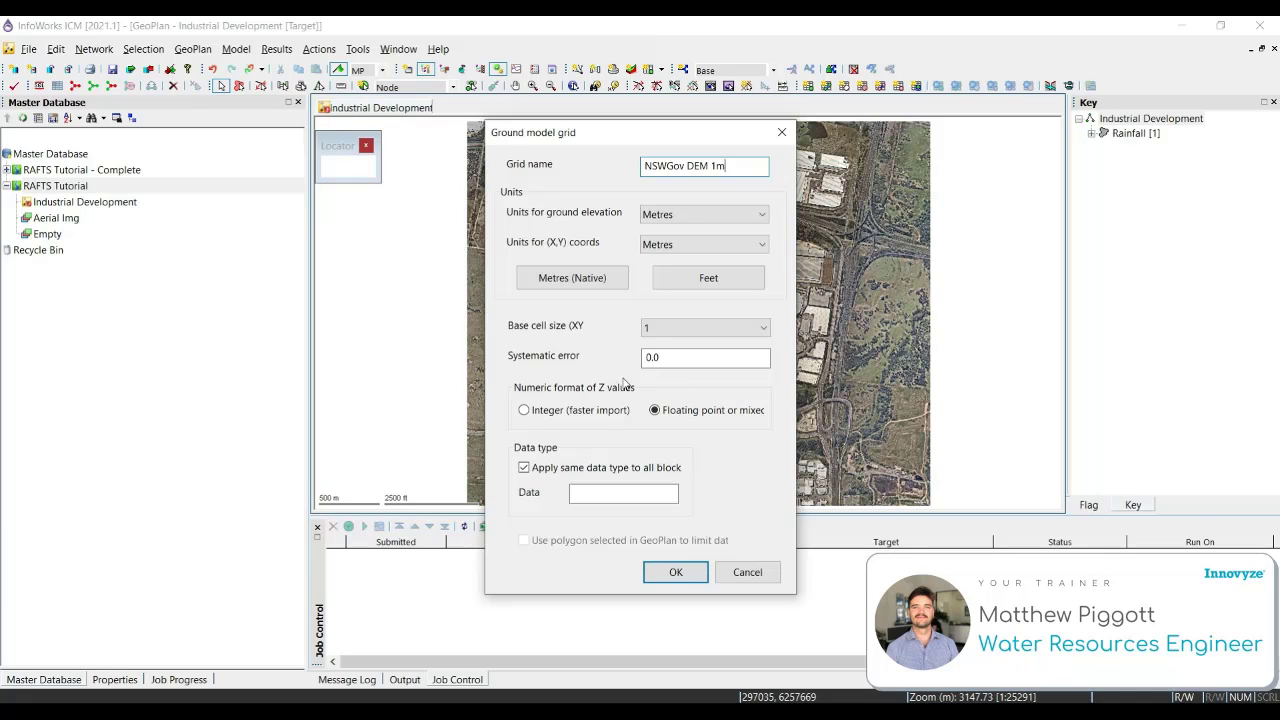
click(680, 571)
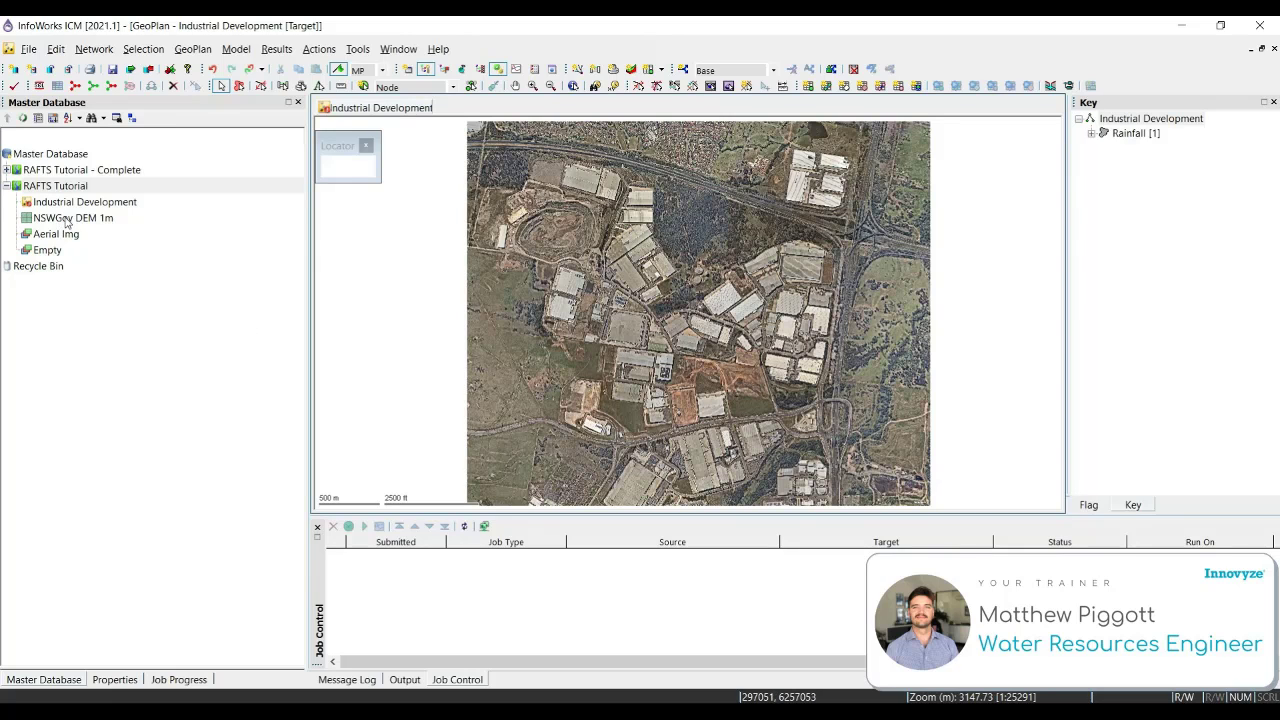
- Load NSWGov DEM 1m onto the GeoPlan and view it in 3D with elevation exaggeration 5
drag(66, 219, 493, 268)
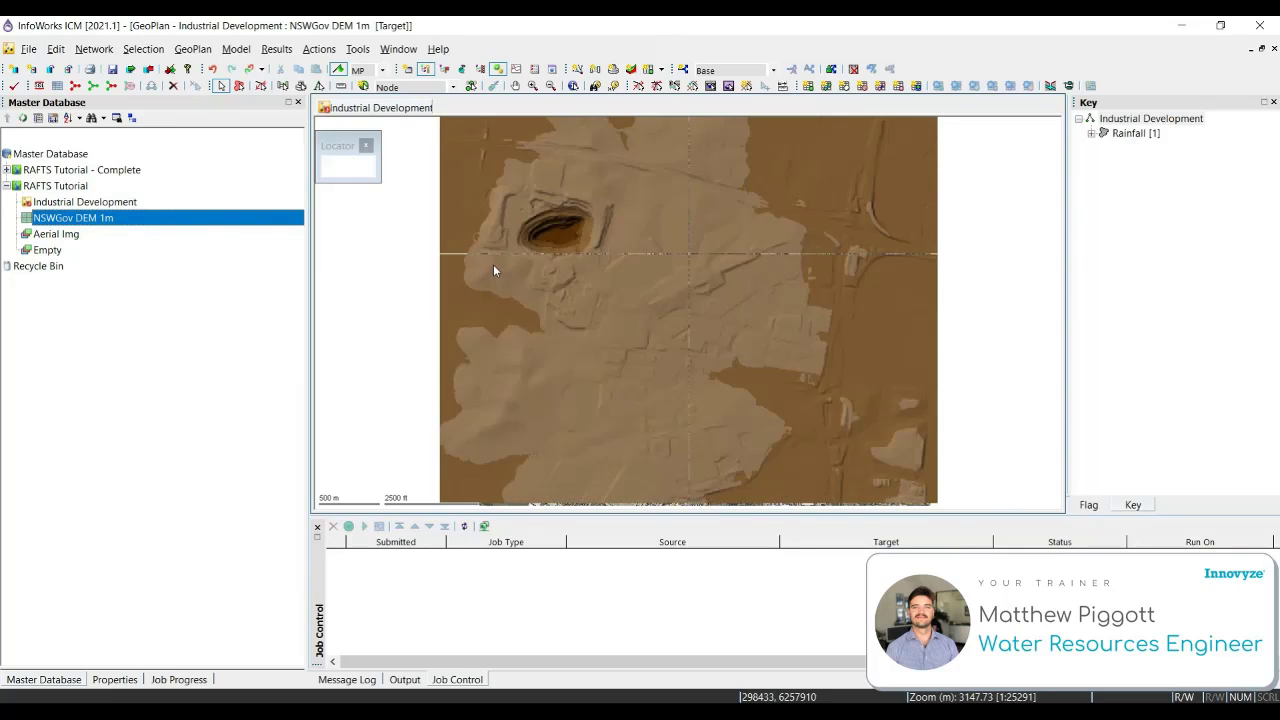
click(633, 71)
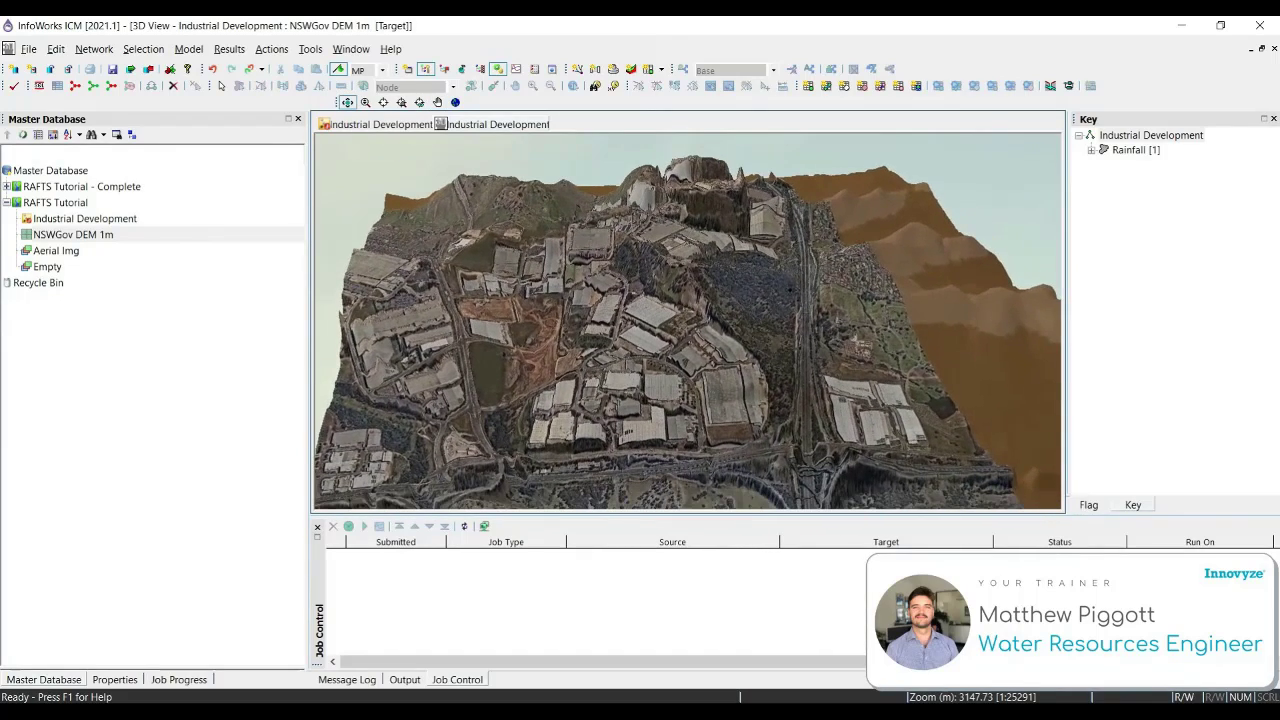
right_click(638, 331)
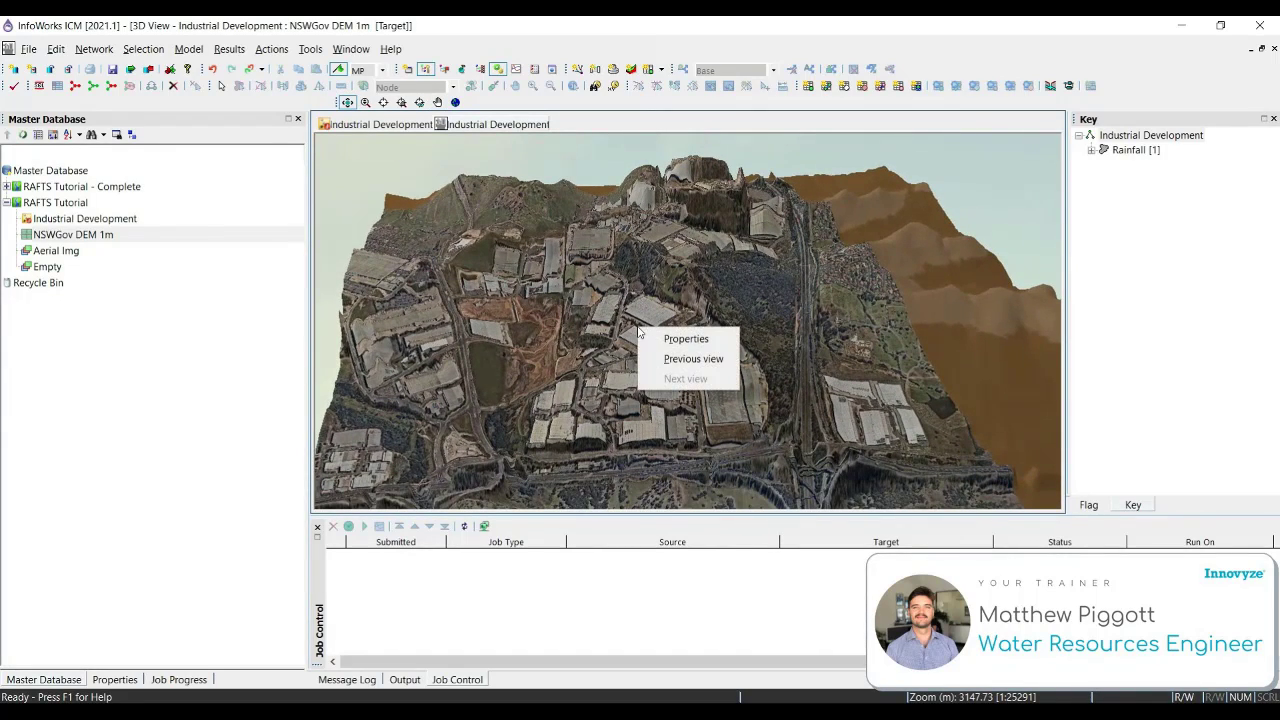
click(682, 338)
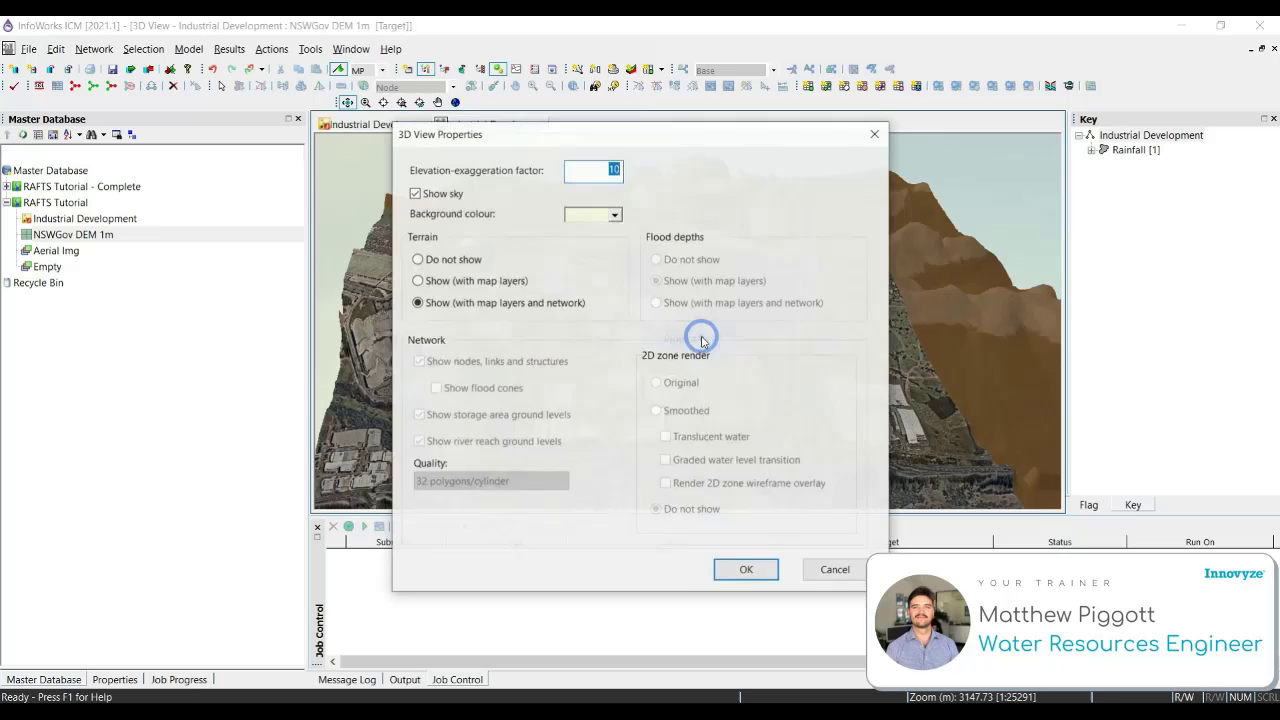
text(5)
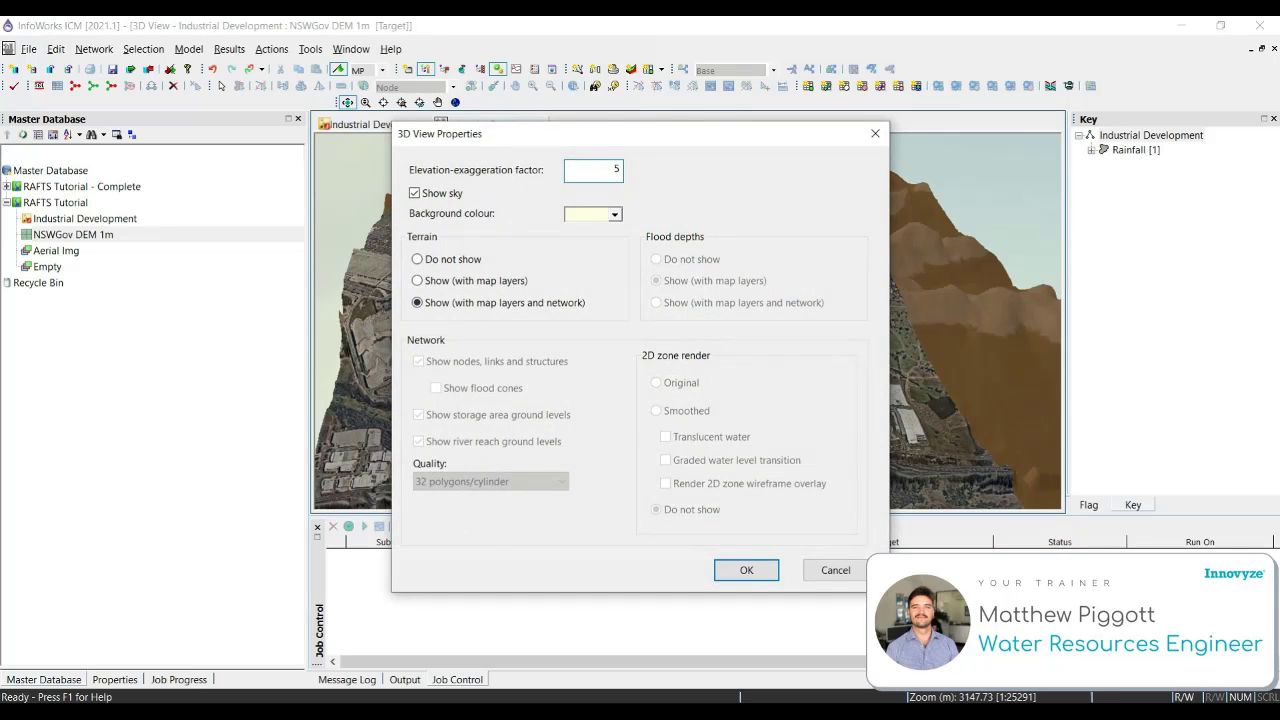
click(752, 569)
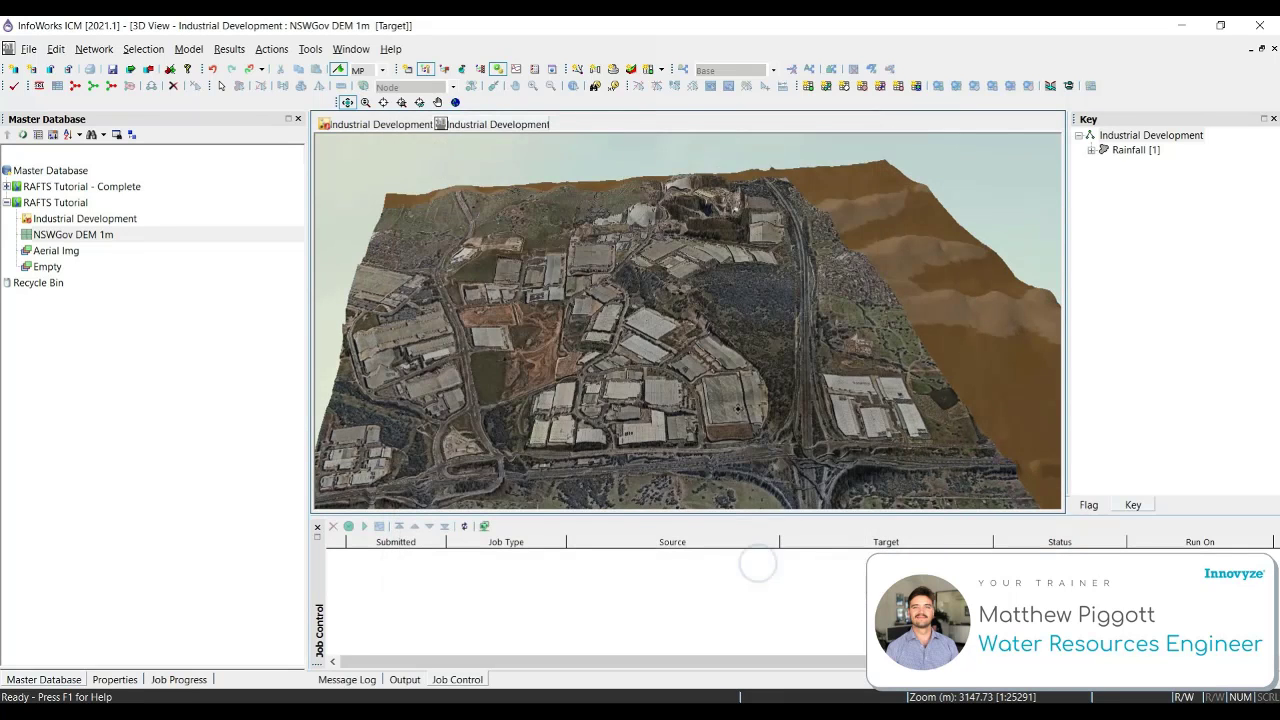
- Orbit the exaggerated terrain, then close the 3D view
drag(727, 392, 743, 303)
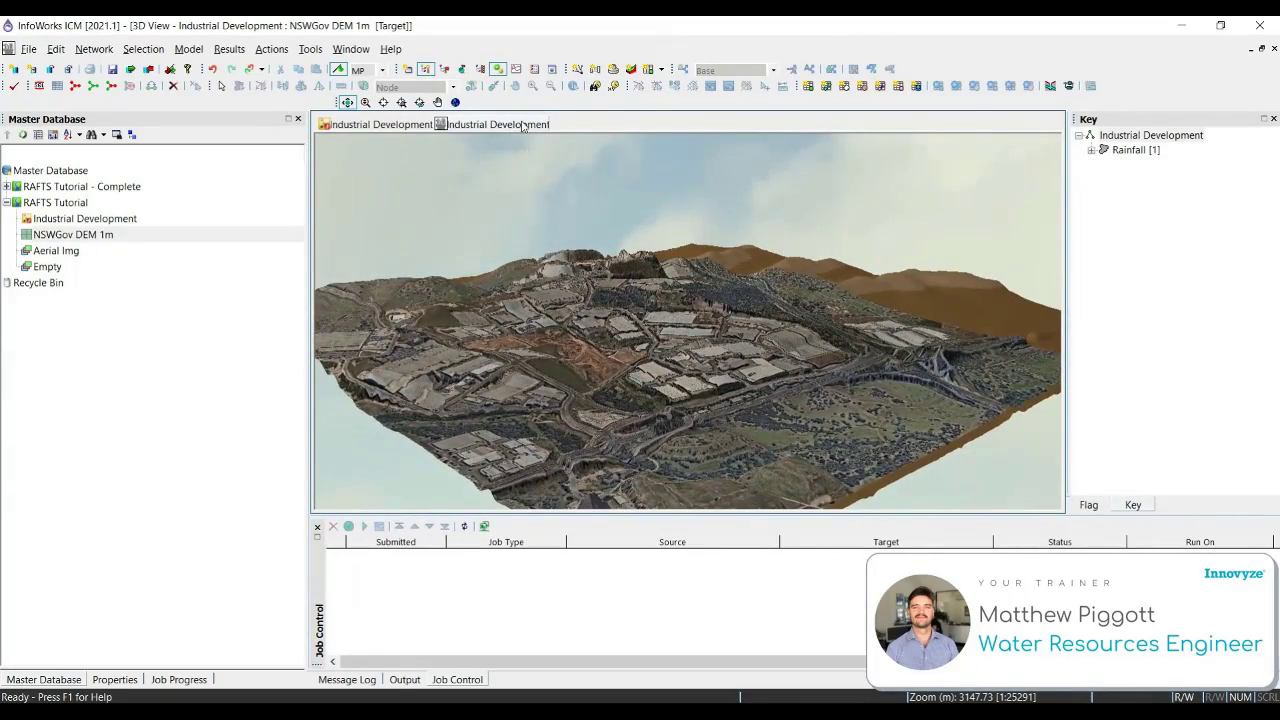
right_click(522, 126)
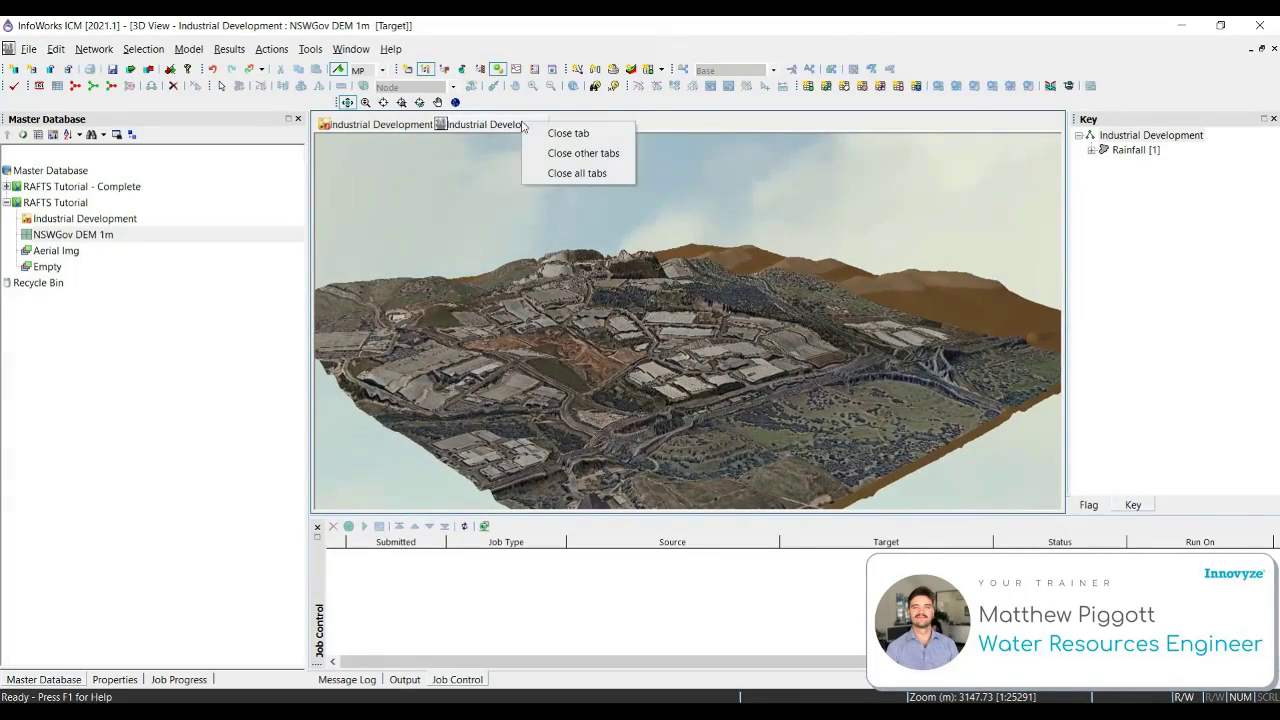
click(589, 136)
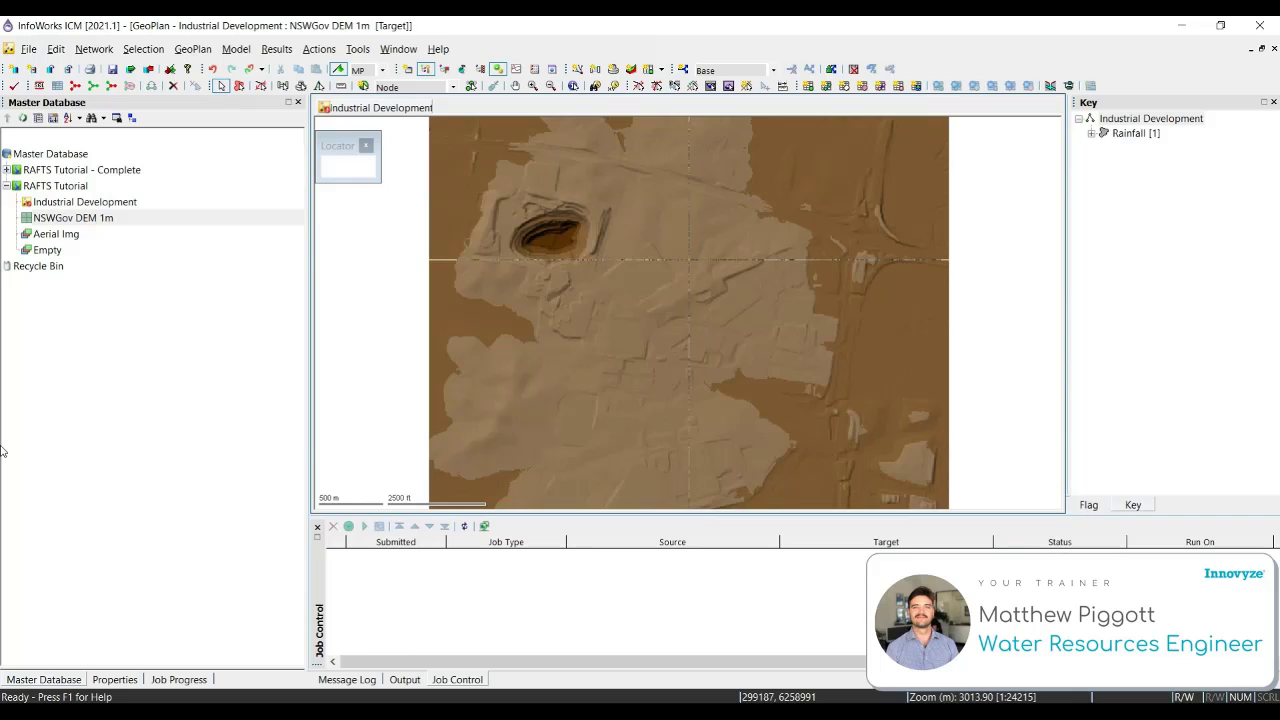
- Clear the ground model, then drag NSWGov DEM 1m back onto the GeoPlan
click(95, 49)
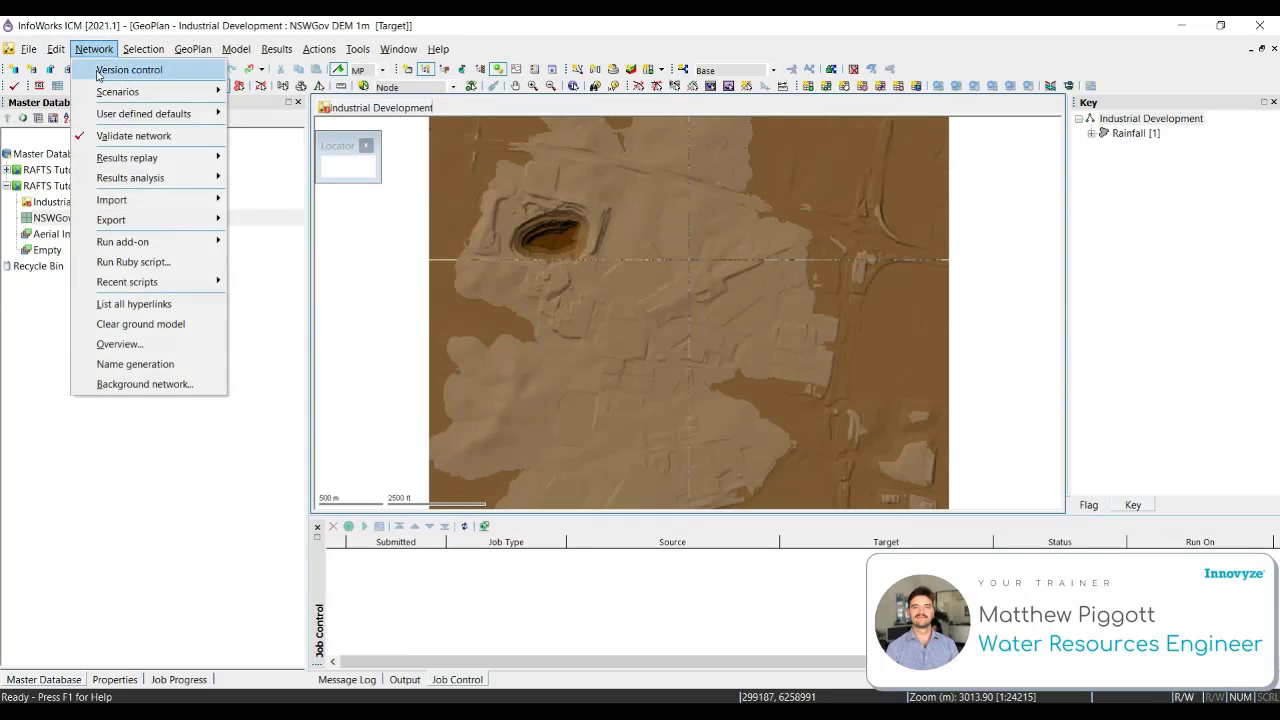
click(189, 326)
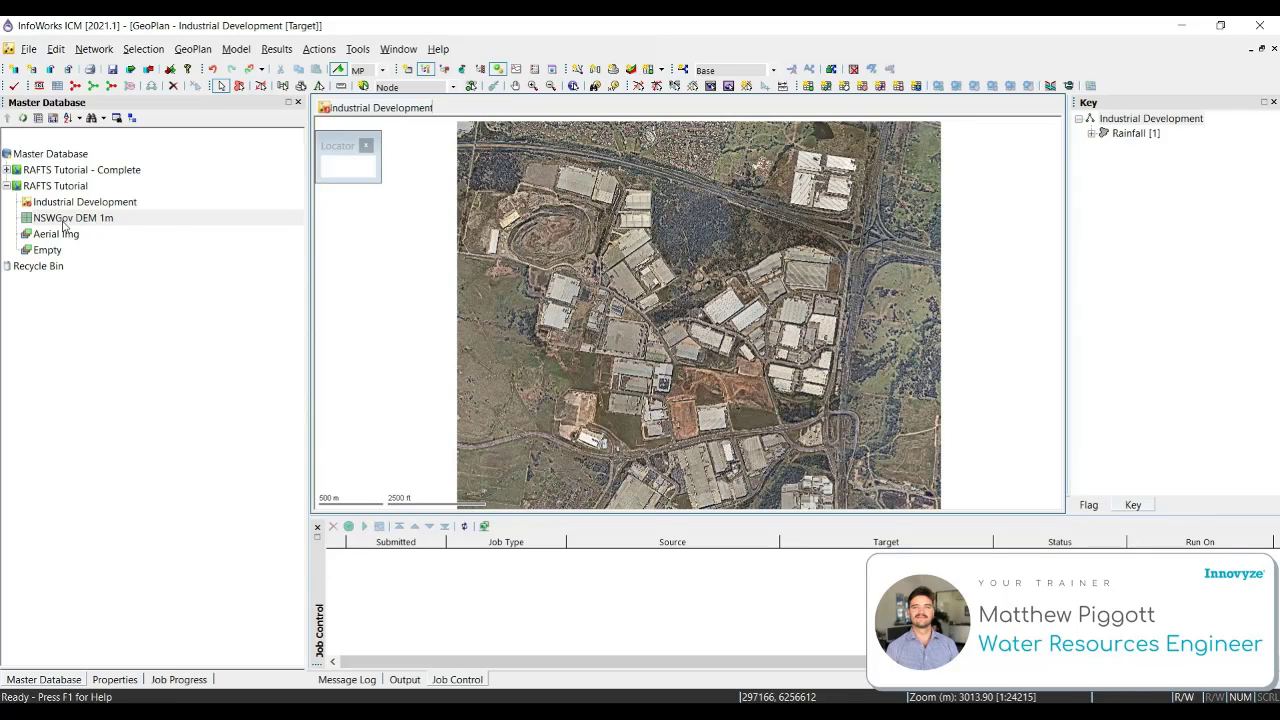
drag(66, 220, 628, 276)
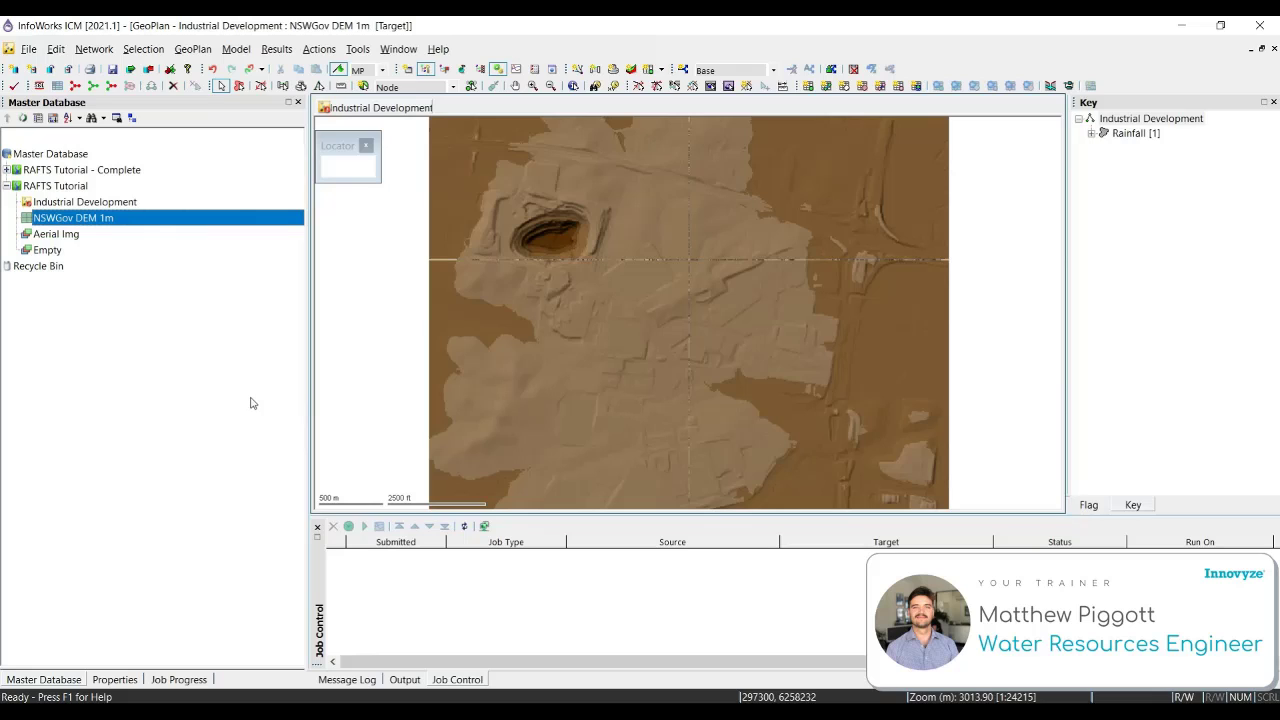
- Show ground level in the coordinates readout and save it as this network's default
right_click(682, 284)
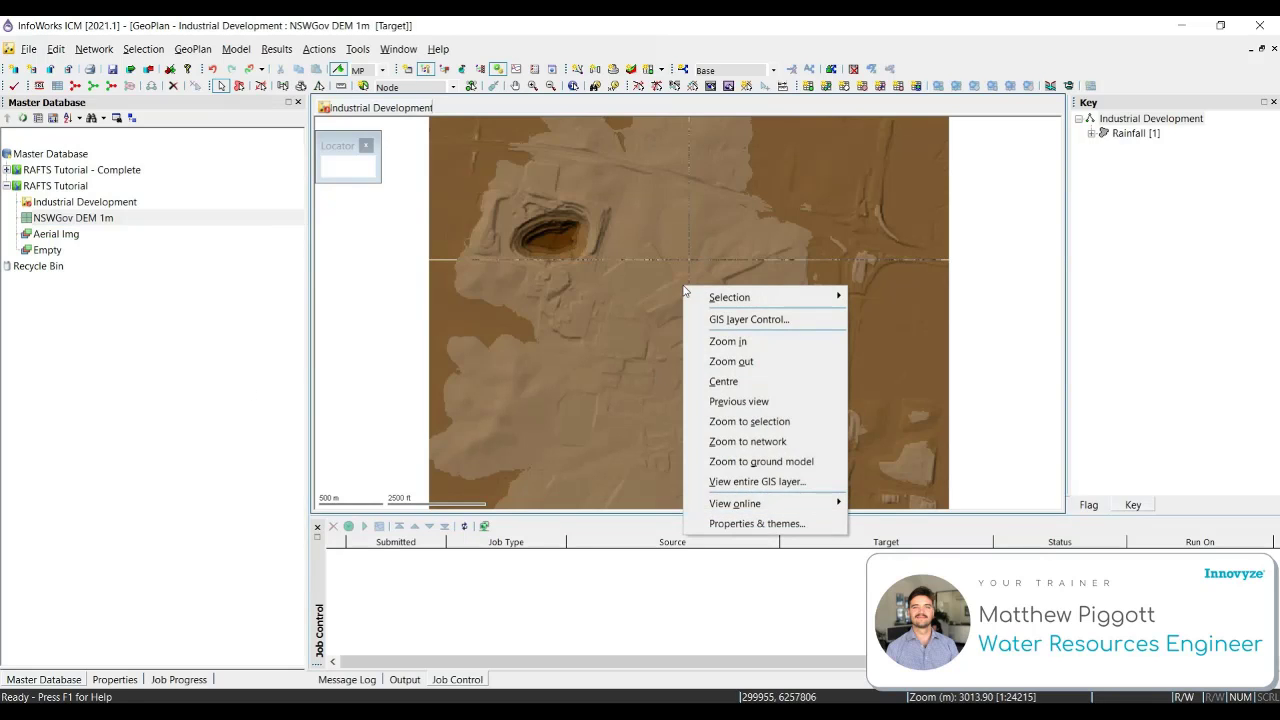
click(802, 526)
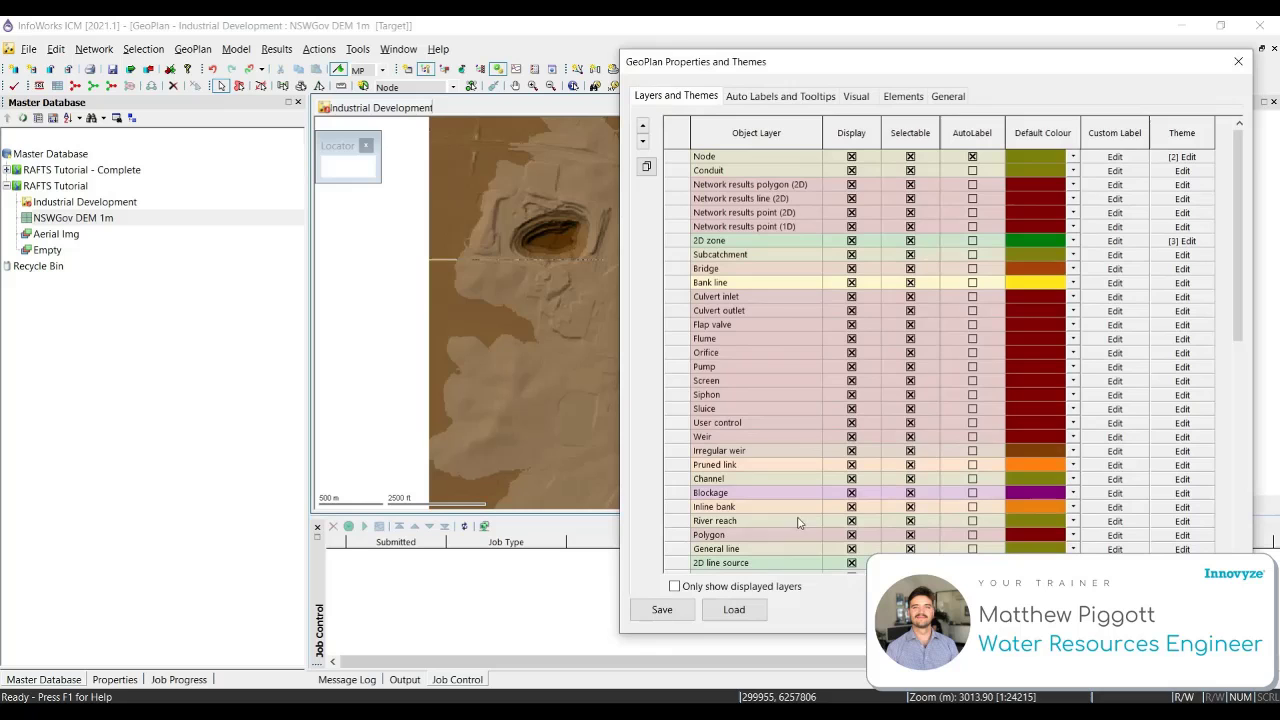
drag(1018, 68, 785, 88)
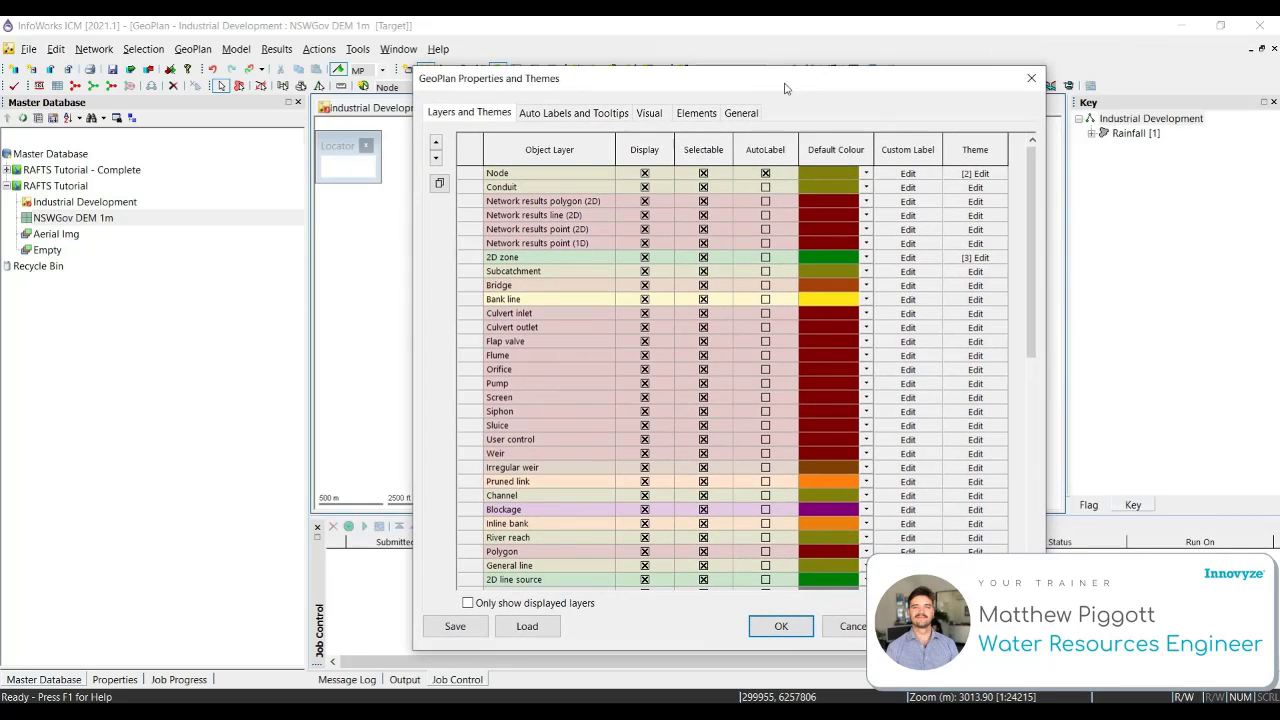
click(653, 116)
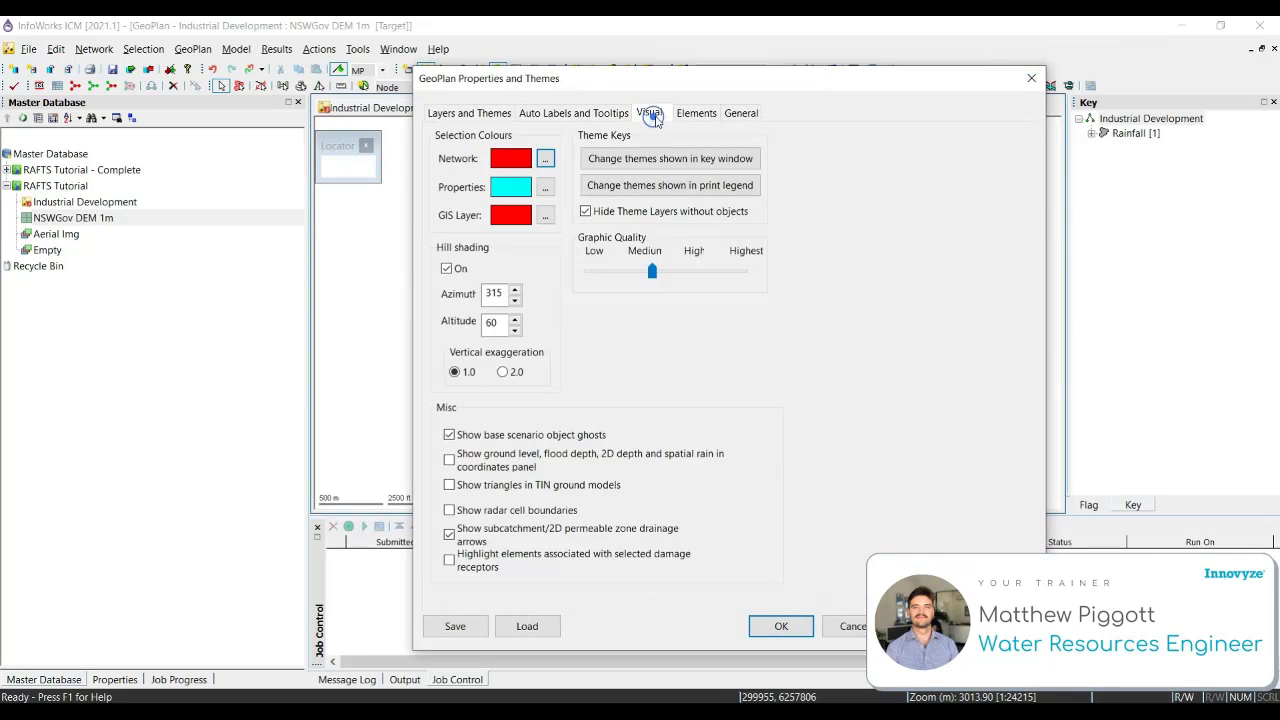
click(650, 458)
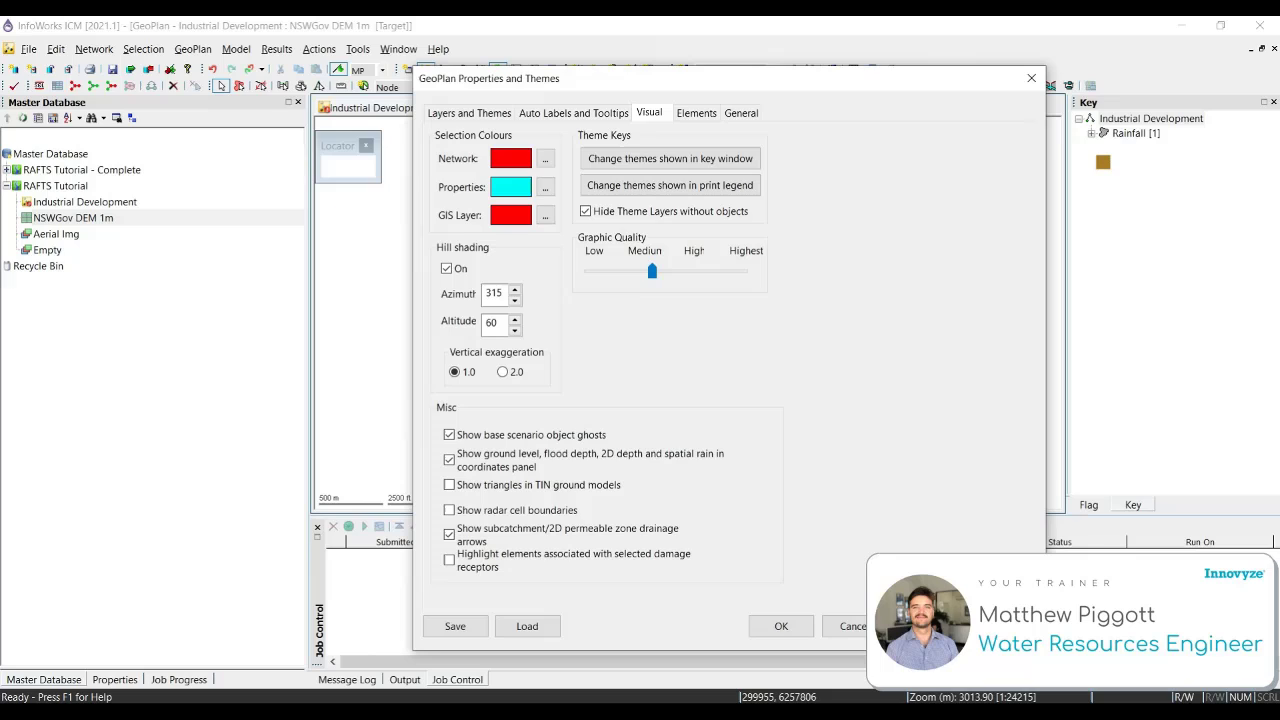
click(456, 626)
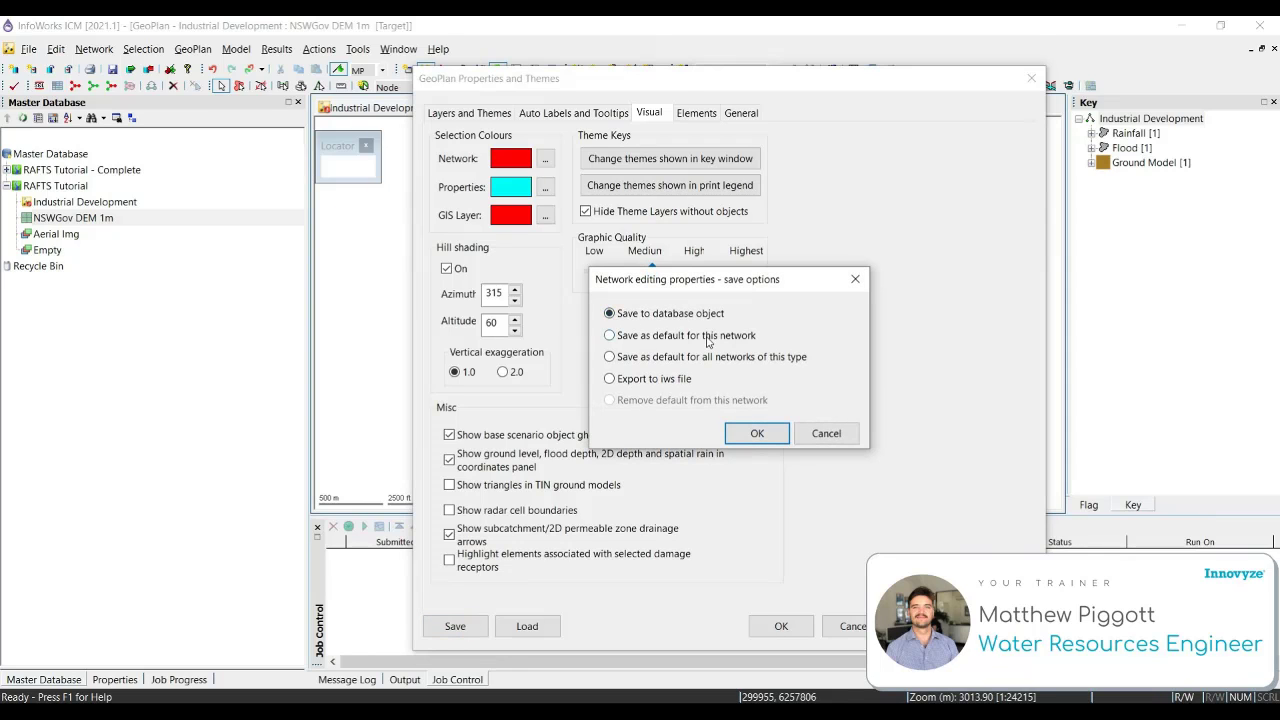
click(708, 340)
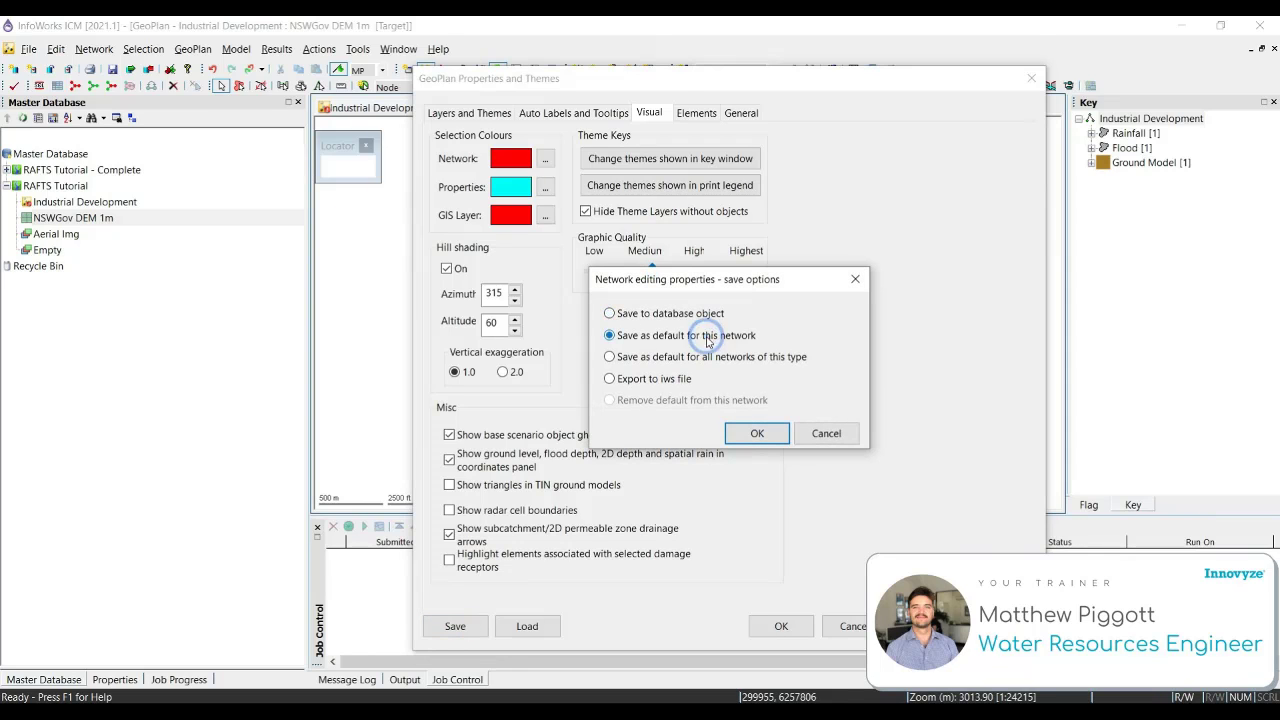
click(757, 434)
click(801, 626)
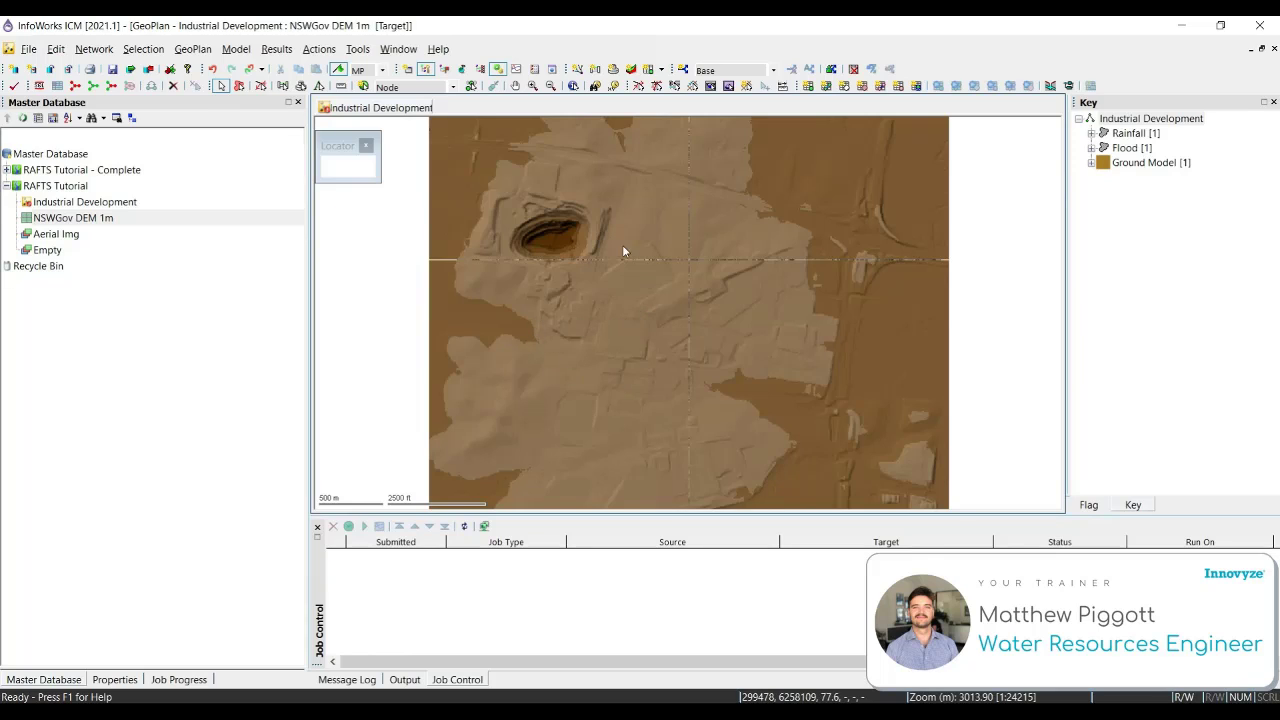
- Edit the Ground Model layer theme in GeoPlan properties and set its display to Transparent
right_click(642, 299)
click(733, 538)
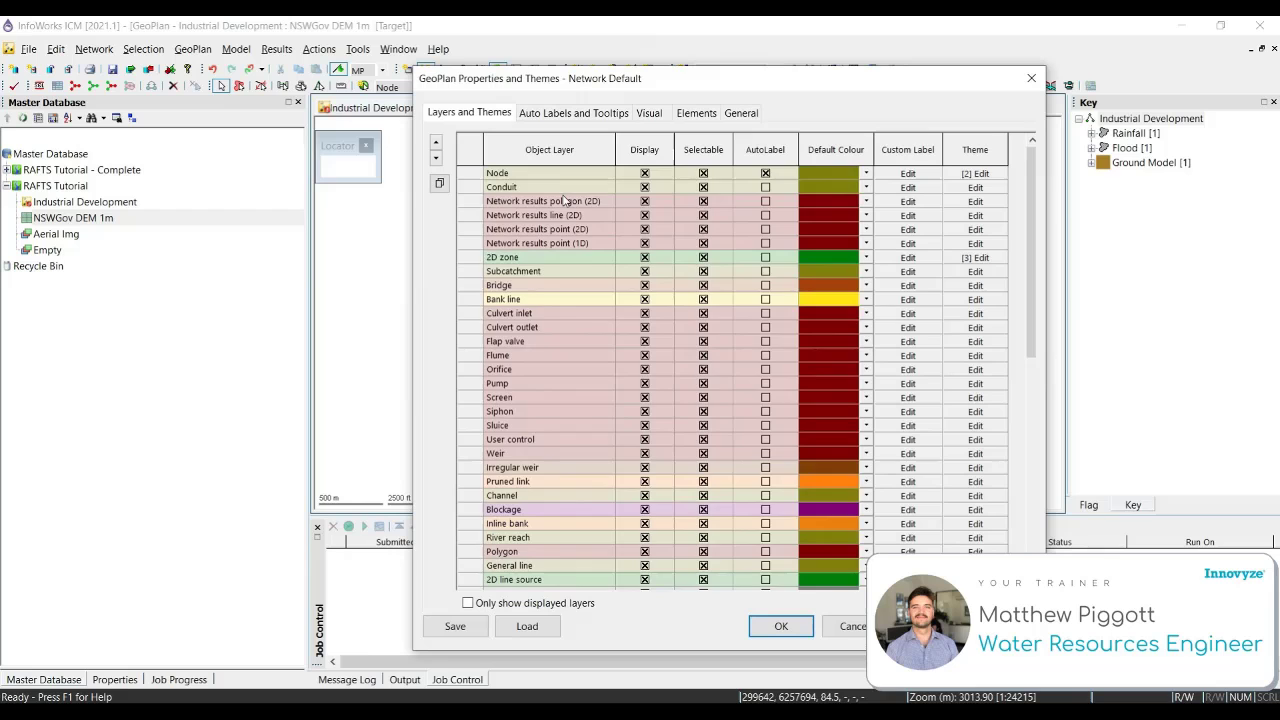
scroll(565, 200, down, 15)
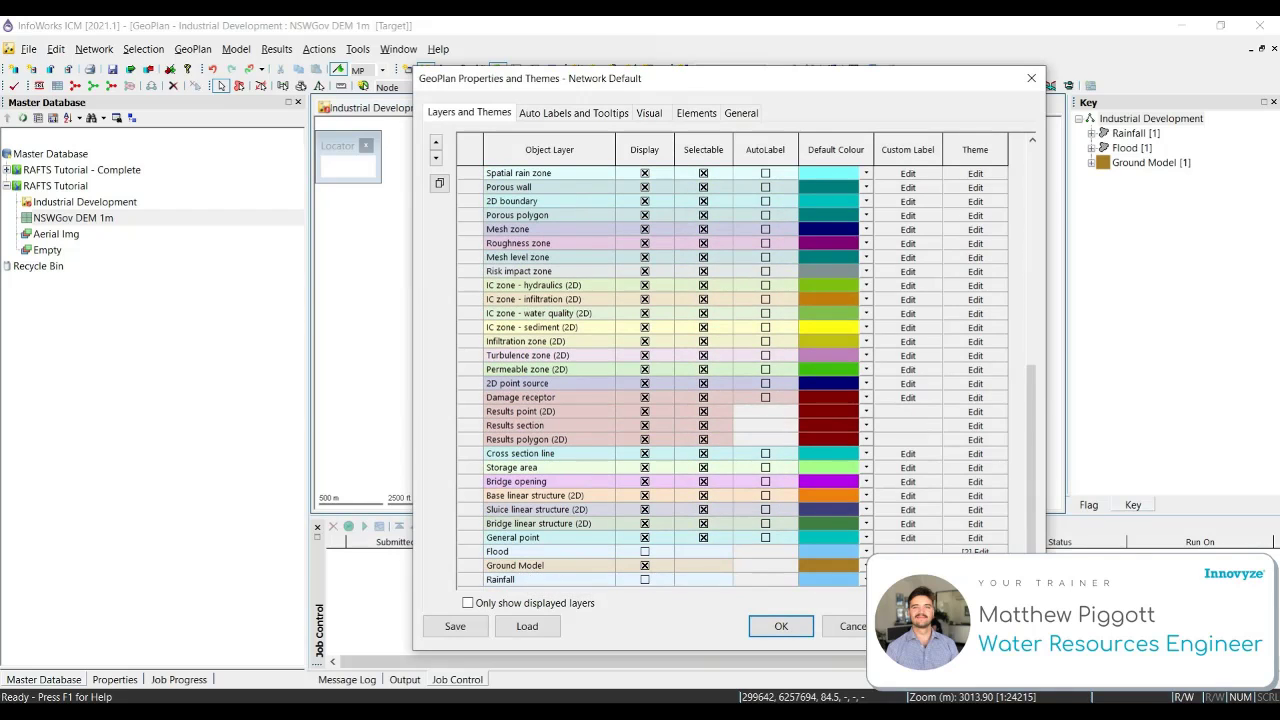
click(975, 565)
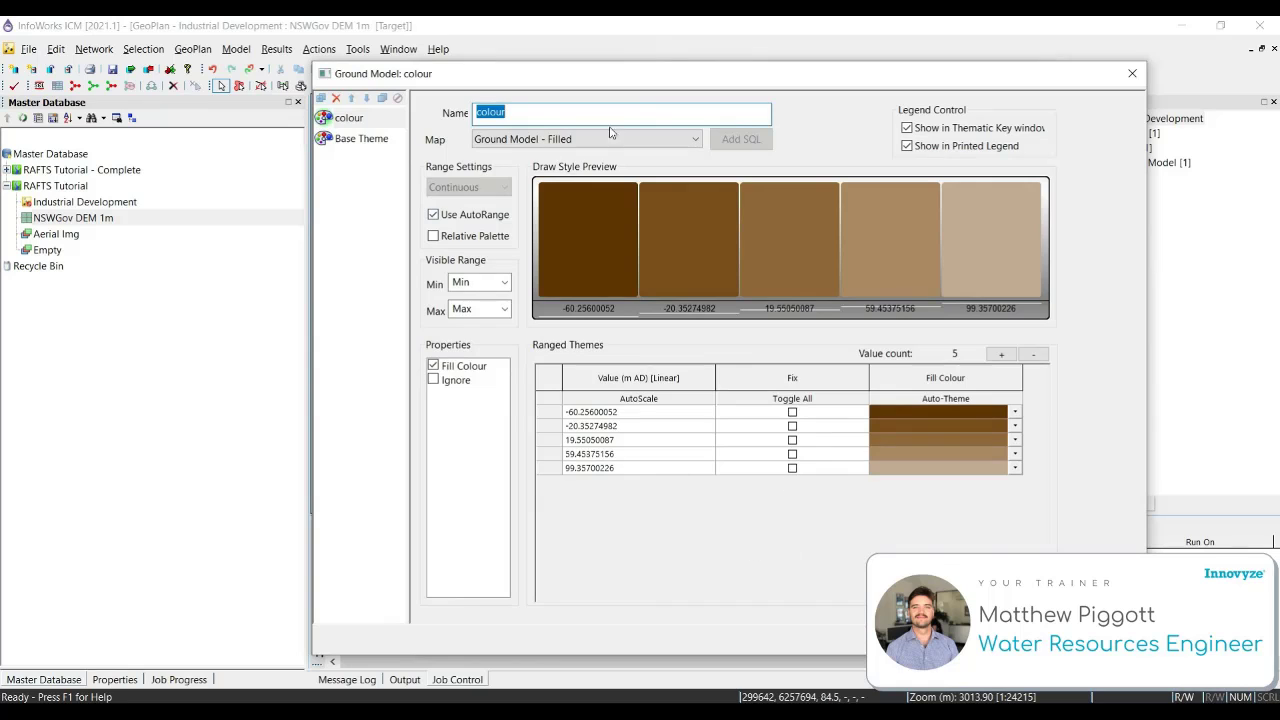
click(698, 144)
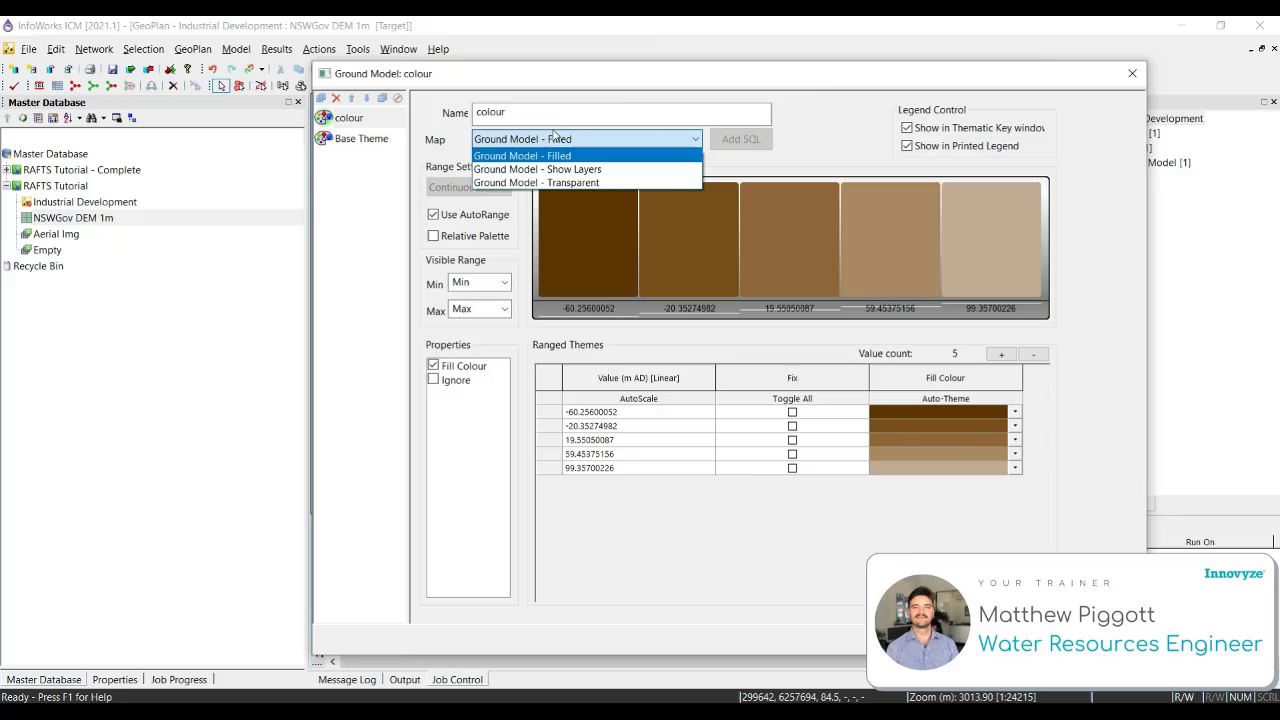
click(602, 183)
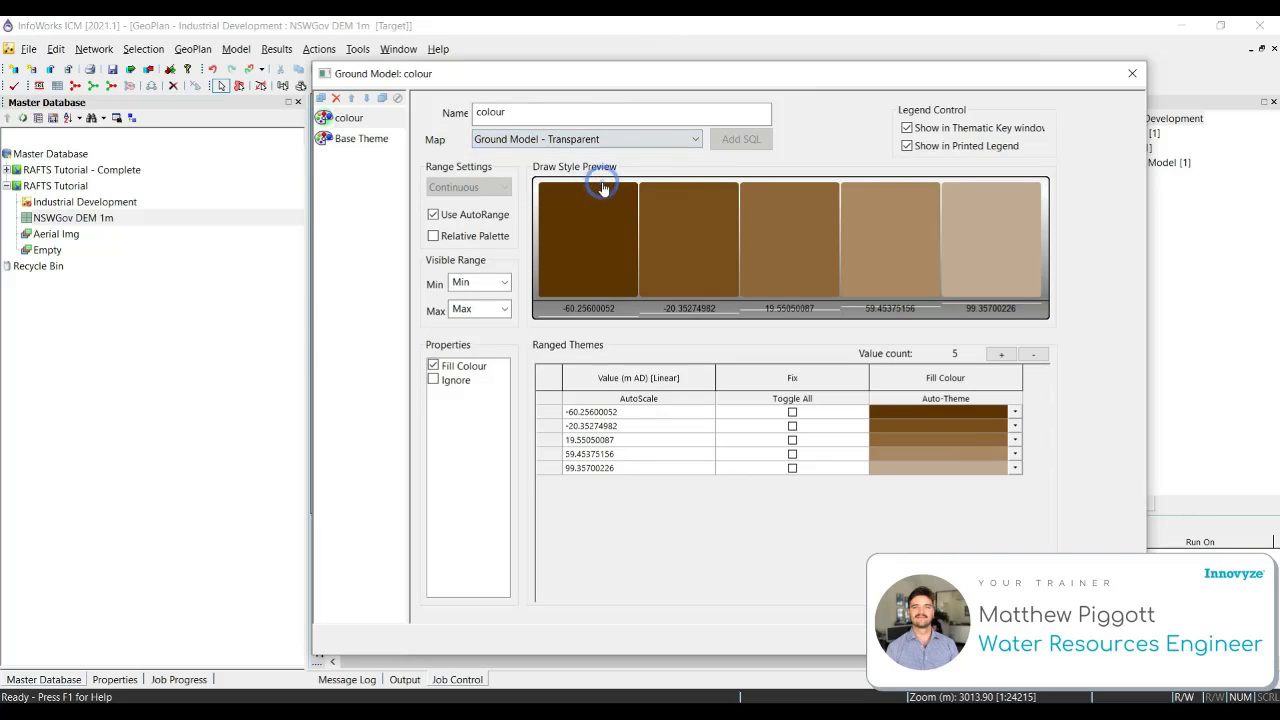
- Expand the theme to nine ranges and fix the first at 50 and the last at 90
click(1002, 355)
click(1002, 355)
click(1003, 355)
click(1003, 355)
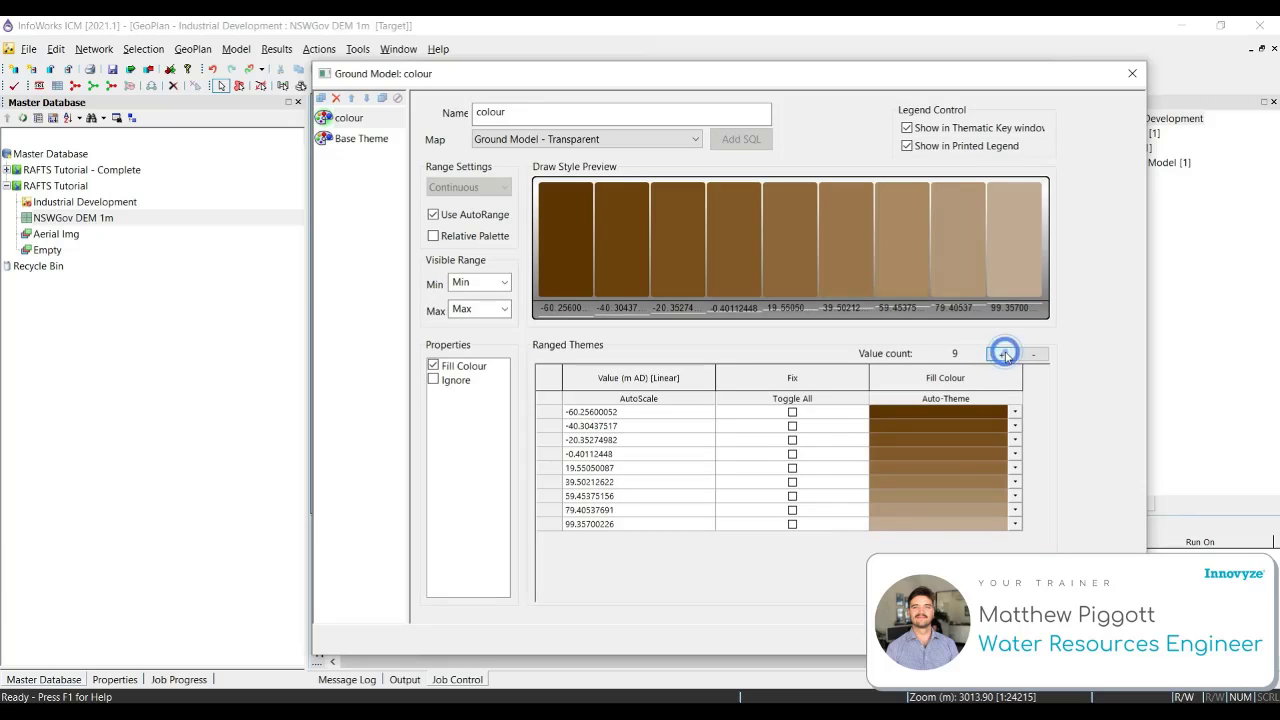
click(792, 412)
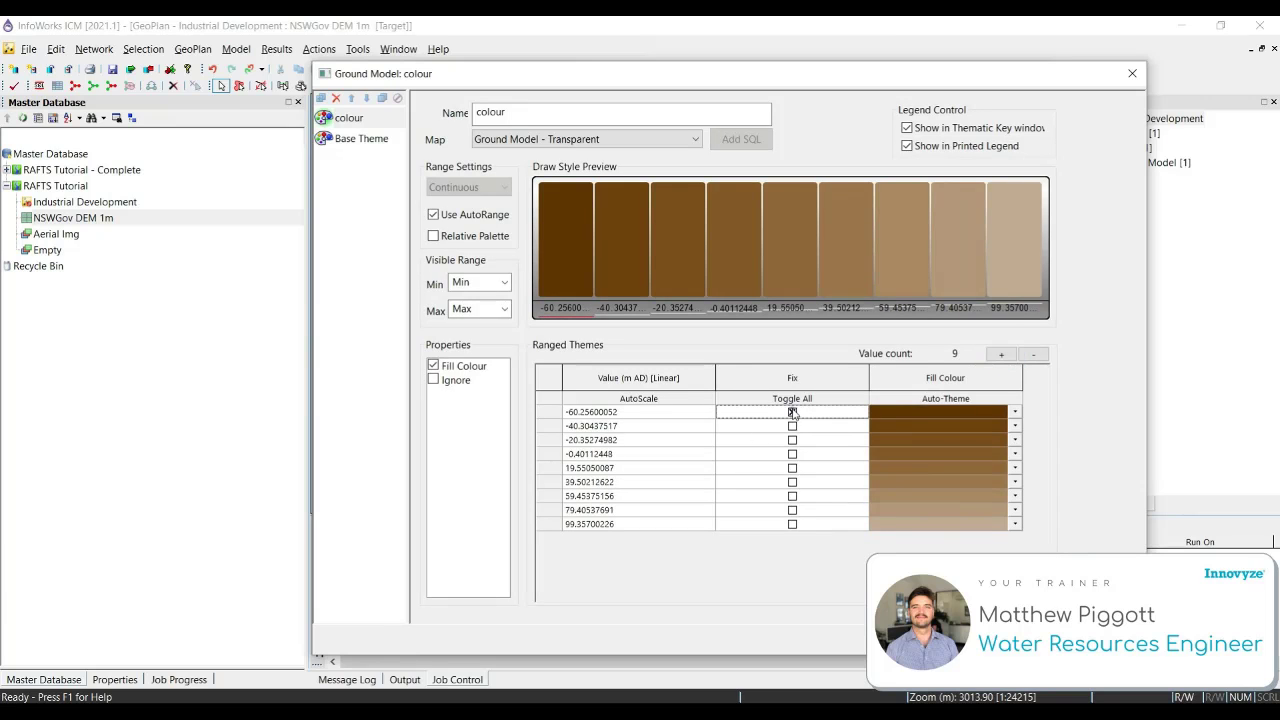
click(792, 524)
click(640, 412)
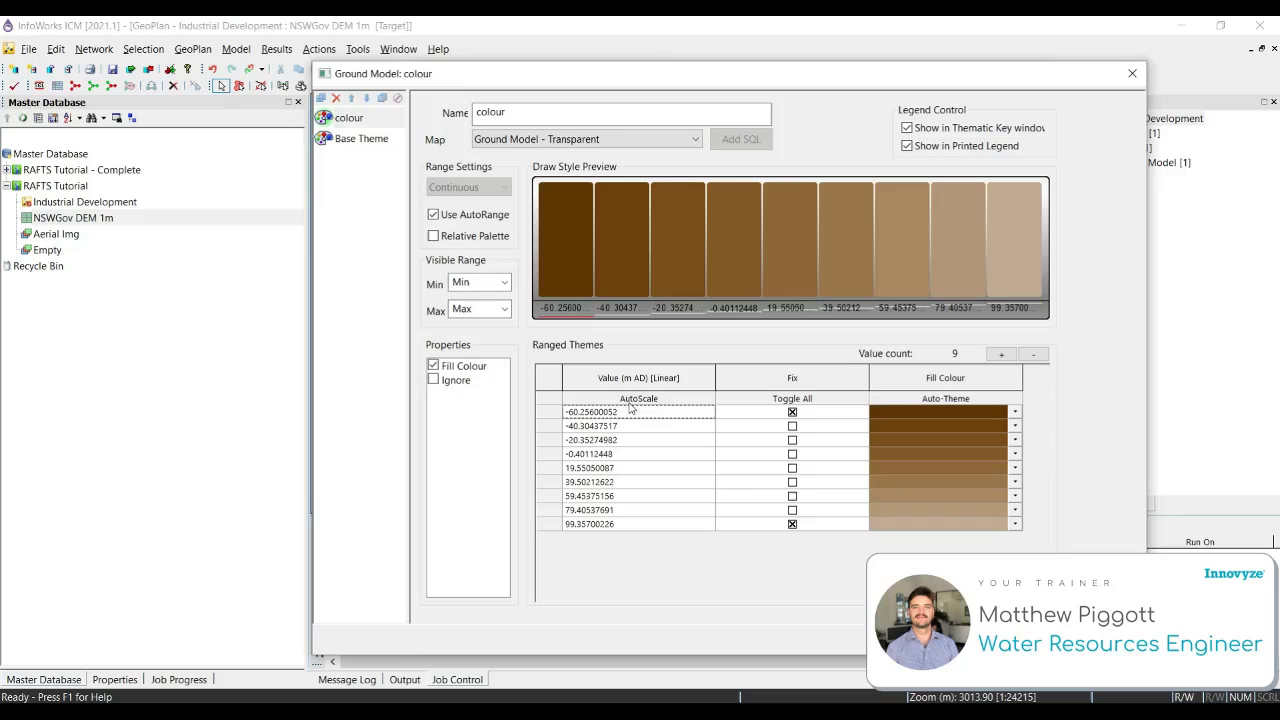
text(50)
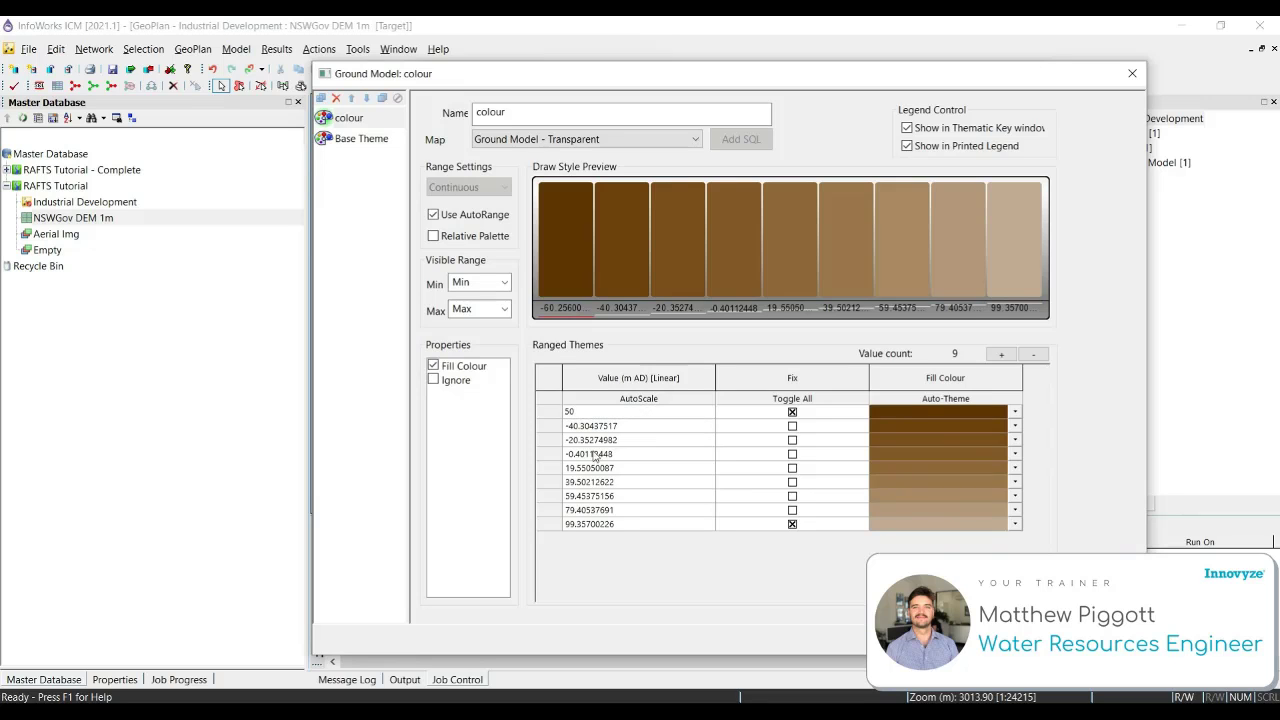
click(629, 524)
text(90)
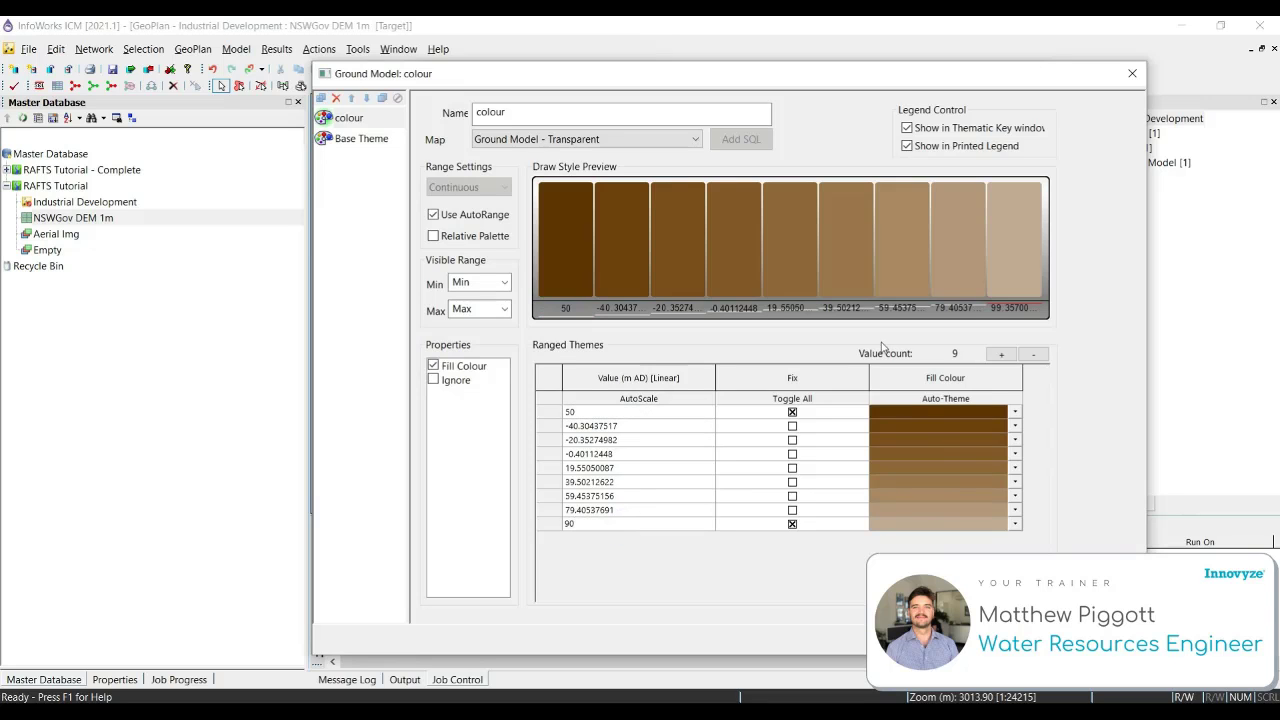
- Keep linear range spacing, colouring the 50 range blue and the 90 range red
click(667, 399)
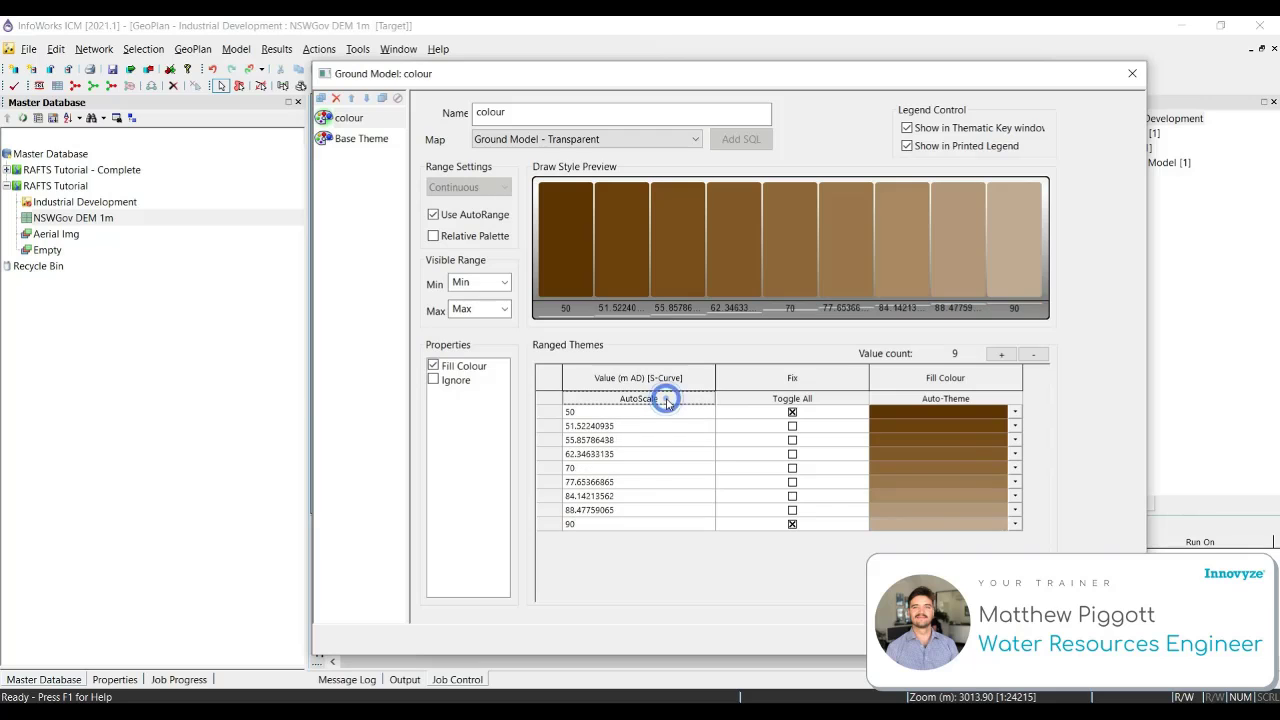
click(667, 399)
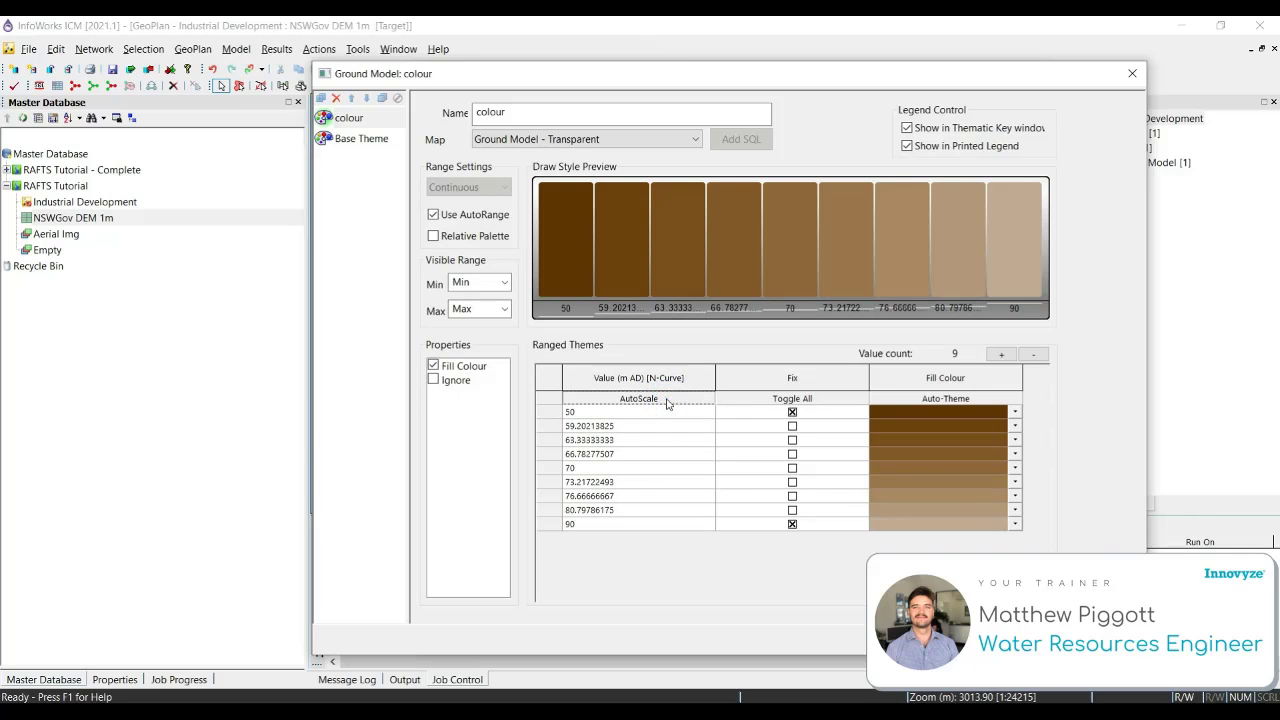
click(667, 399)
click(673, 398)
click(679, 398)
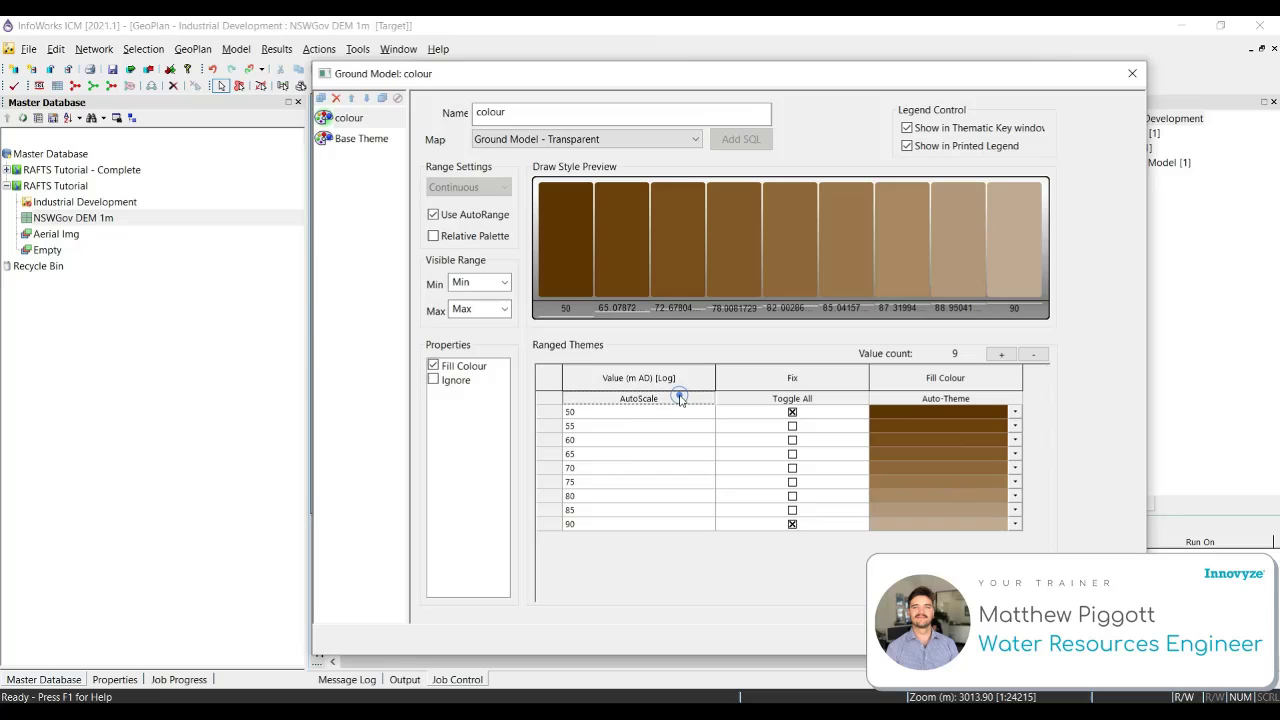
click(1016, 414)
click(928, 438)
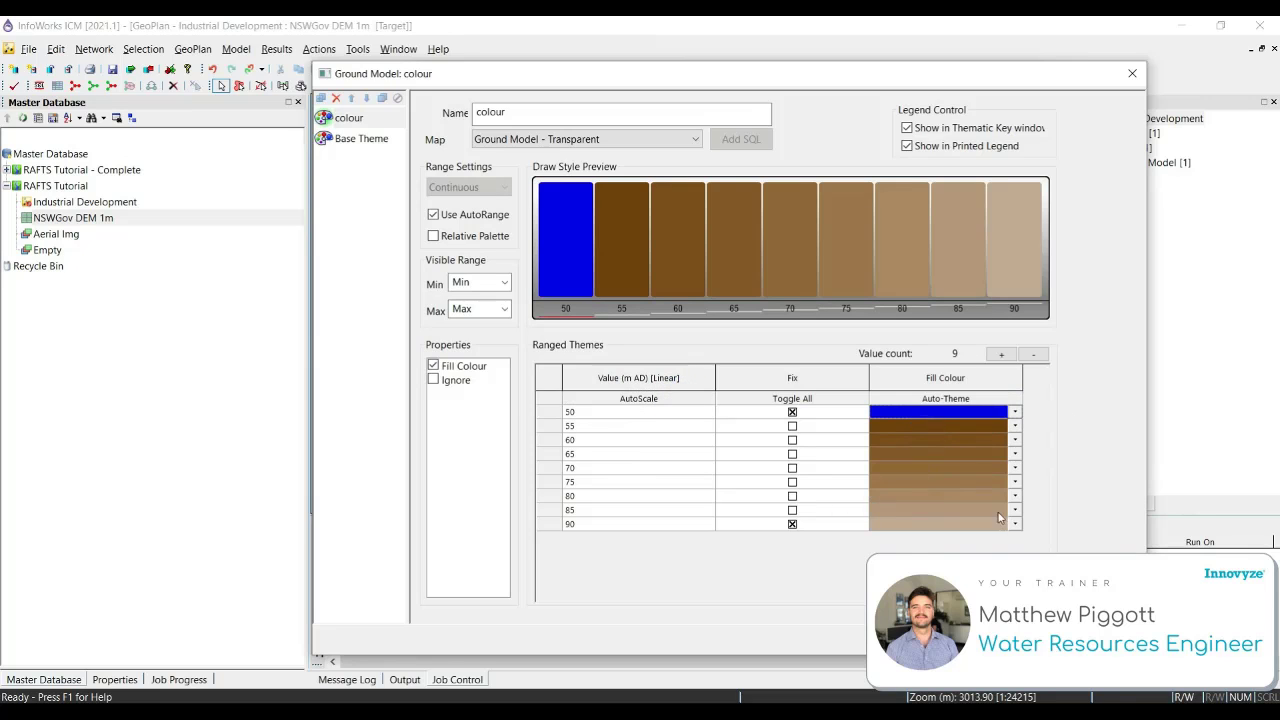
click(1016, 524)
click(935, 537)
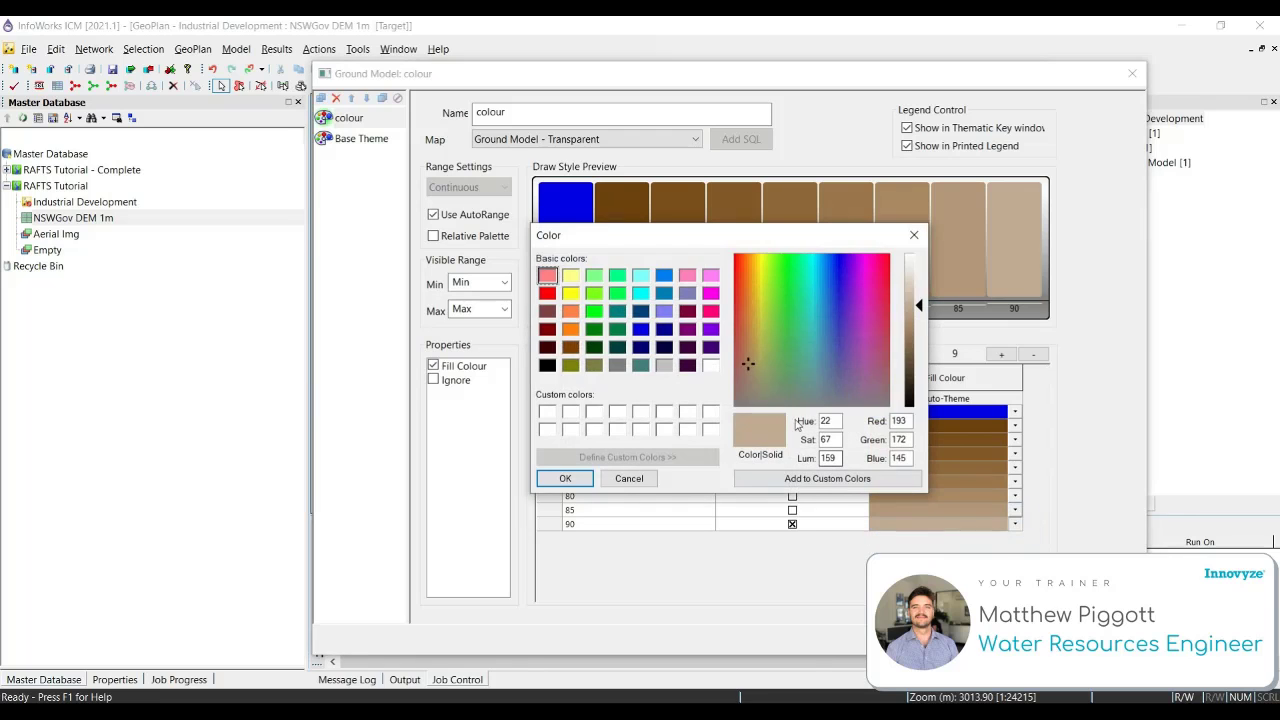
click(547, 292)
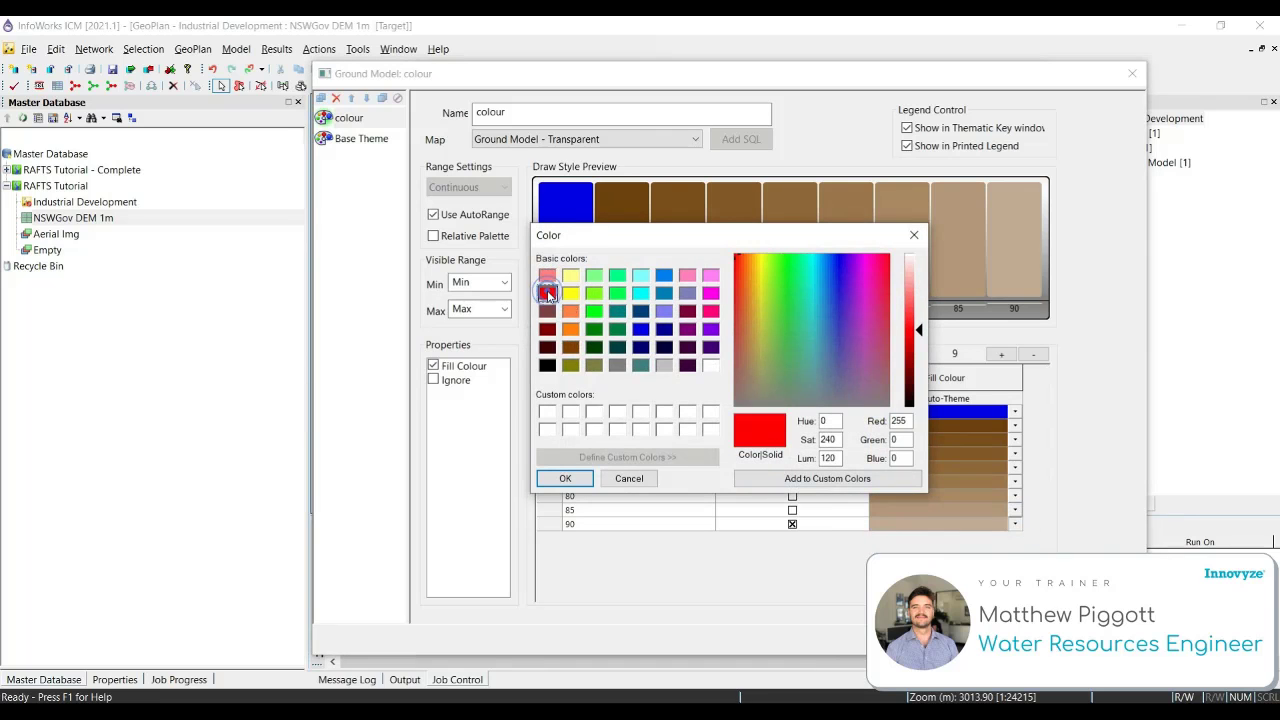
click(562, 479)
- Blend the range colours from blue to red and confirm the ground model theme
click(966, 399)
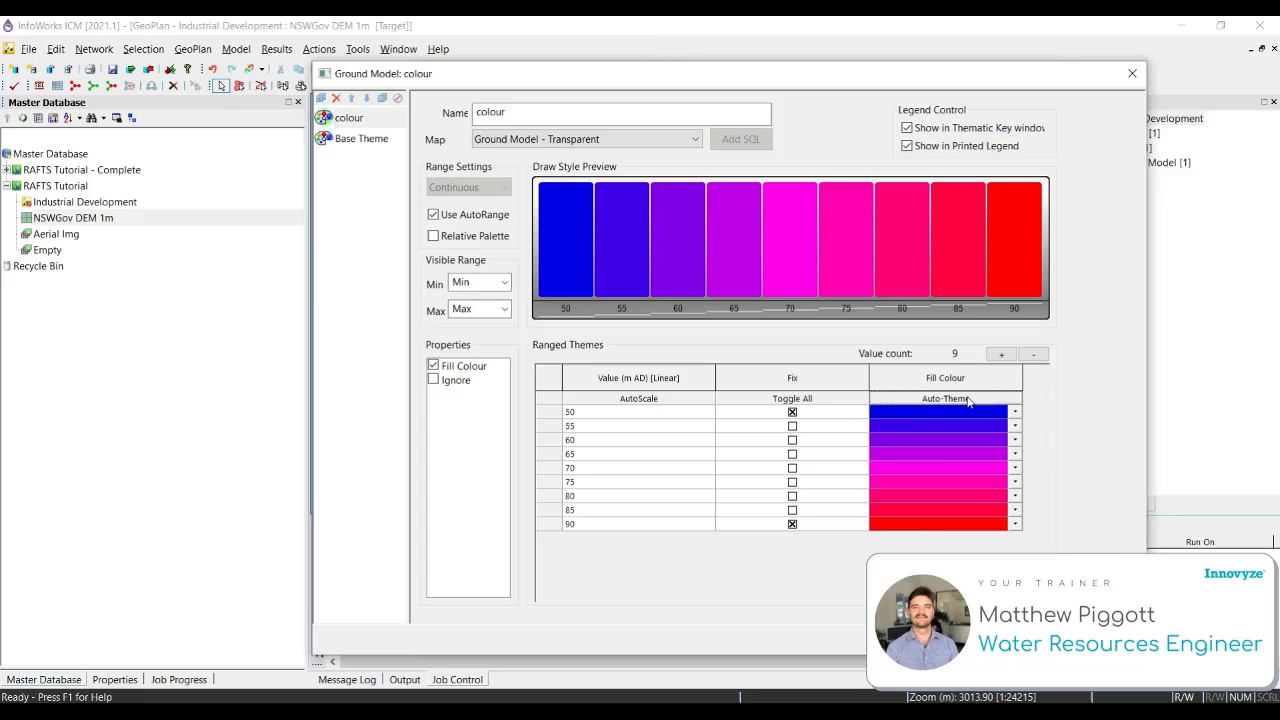
click(966, 399)
click(966, 399)
click(966, 399)
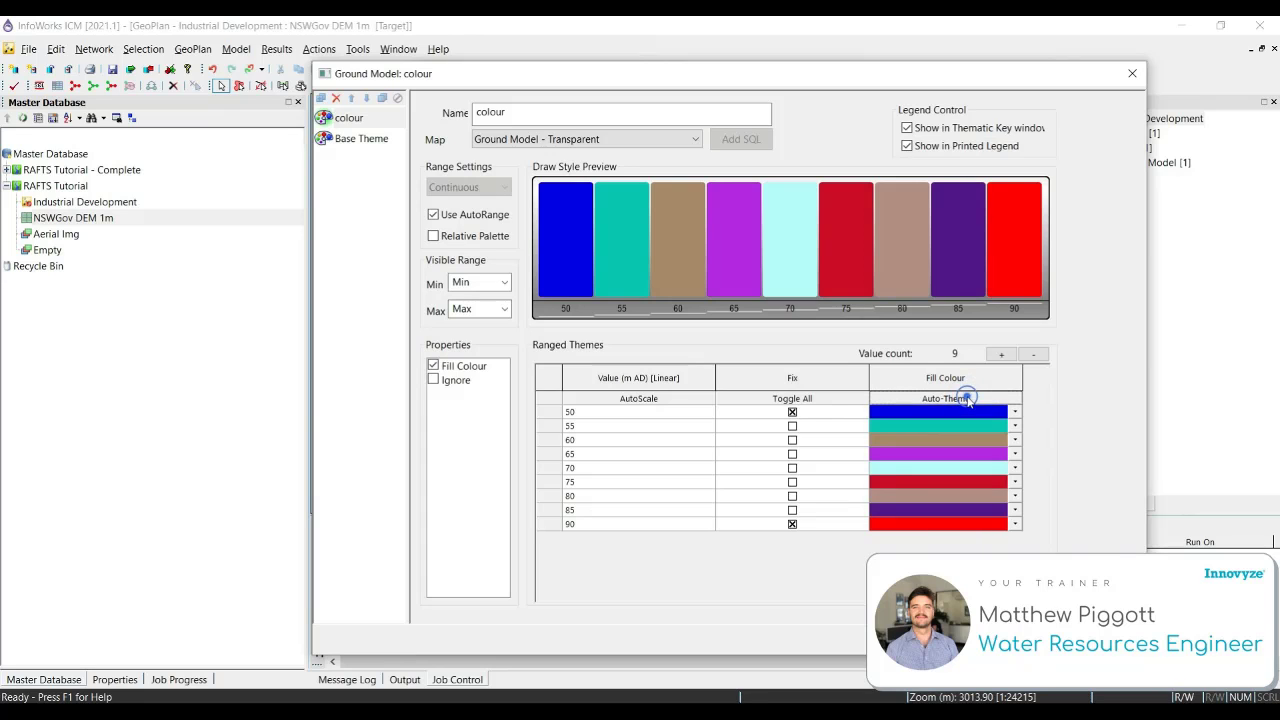
click(966, 399)
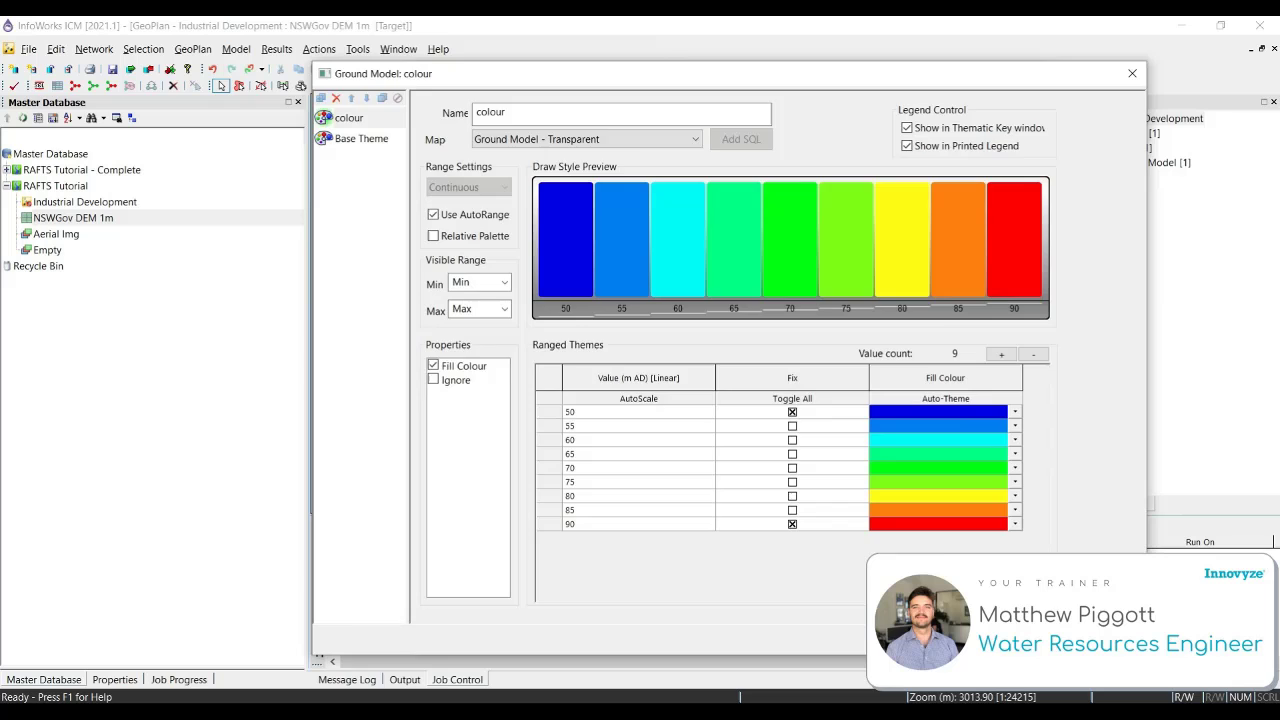
key(Return)
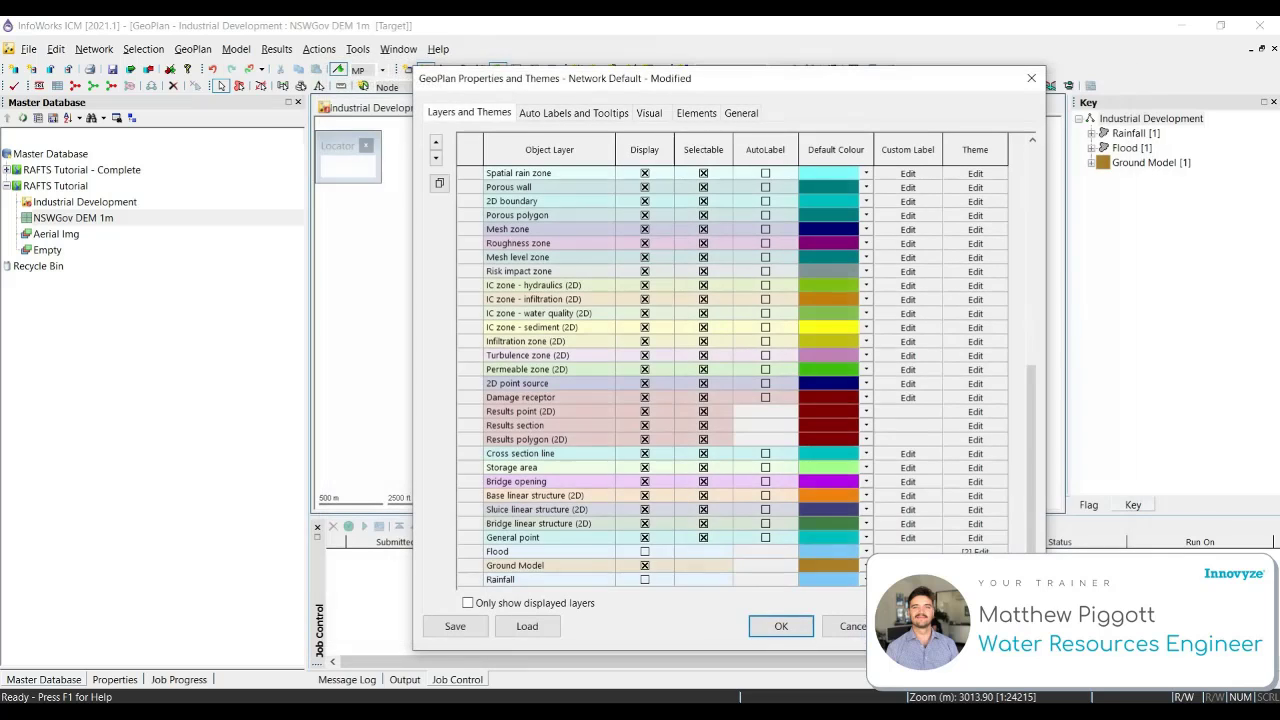
- Save the GeoPlan settings as database object 'Ground Model - Transp Colour' under RAFTS Tutorial and apply them
click(455, 626)
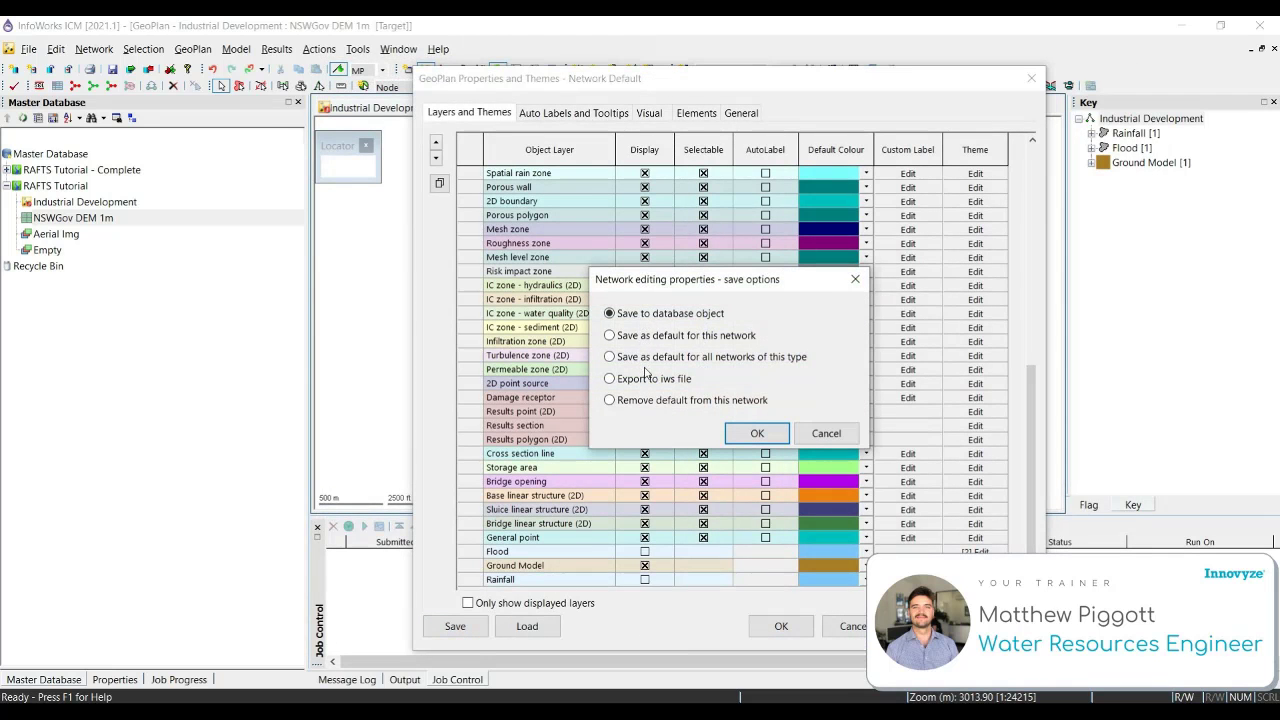
click(757, 433)
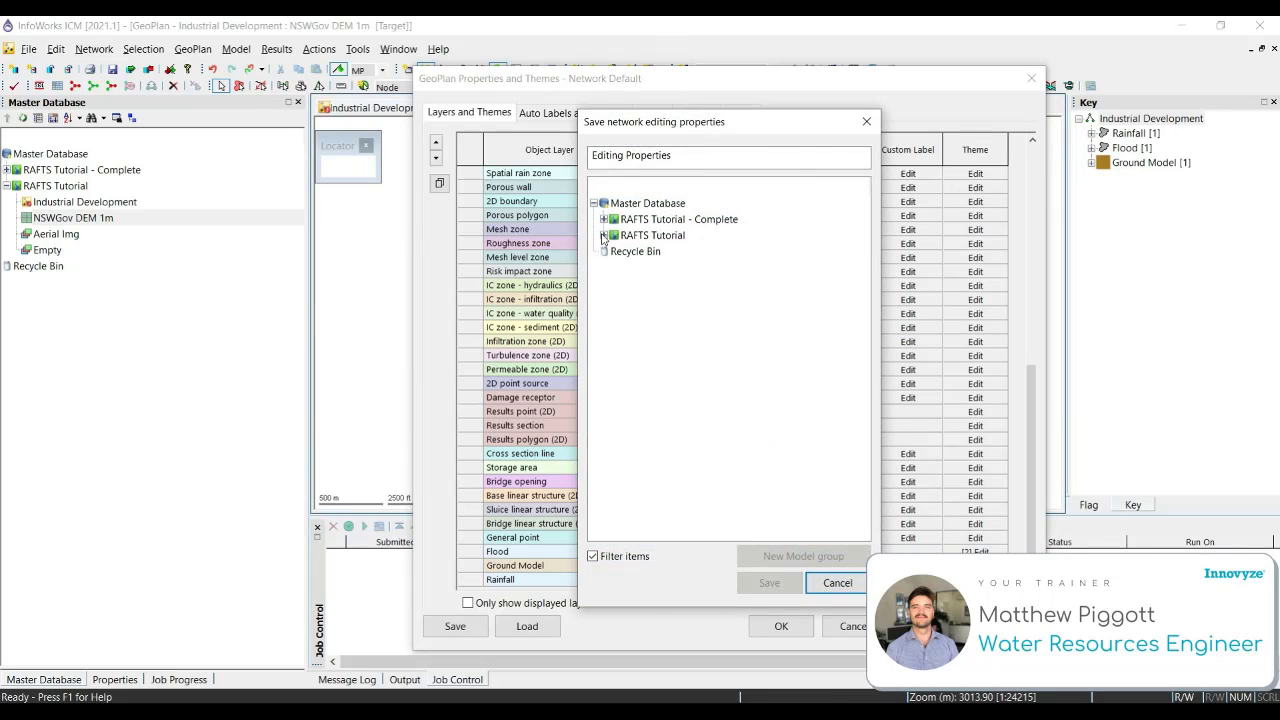
click(603, 235)
click(651, 237)
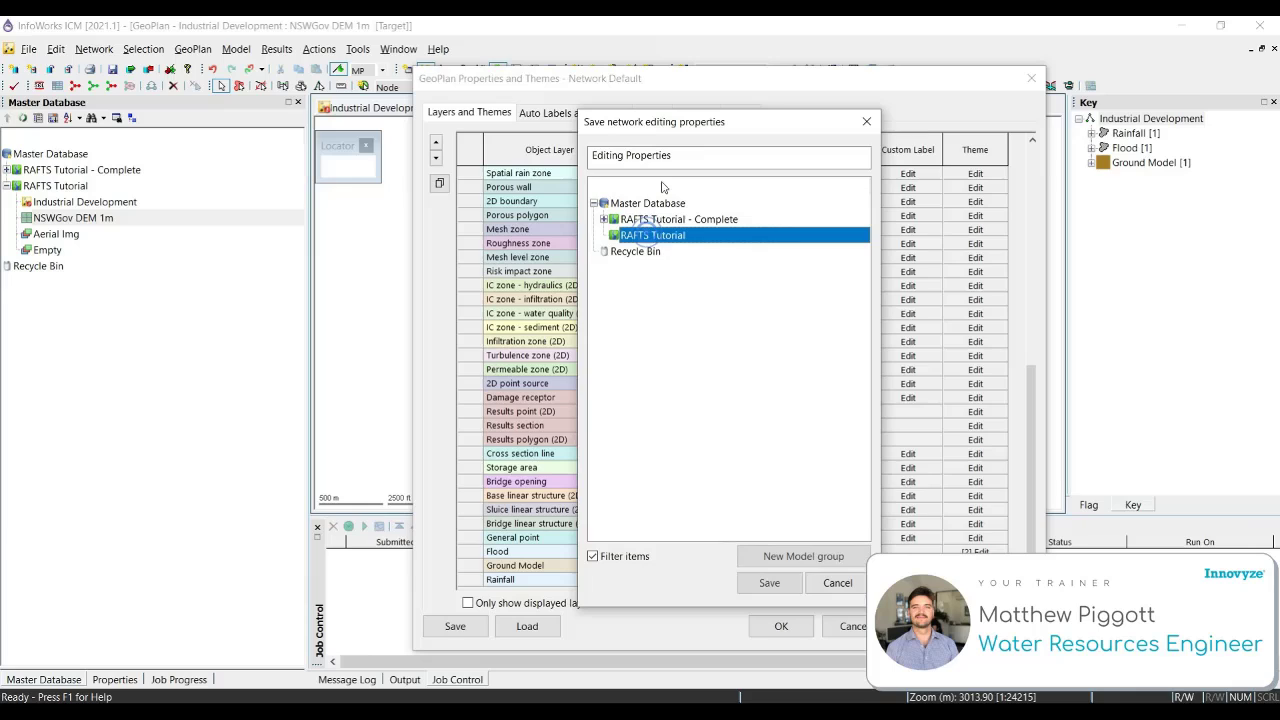
drag(683, 155, 592, 156)
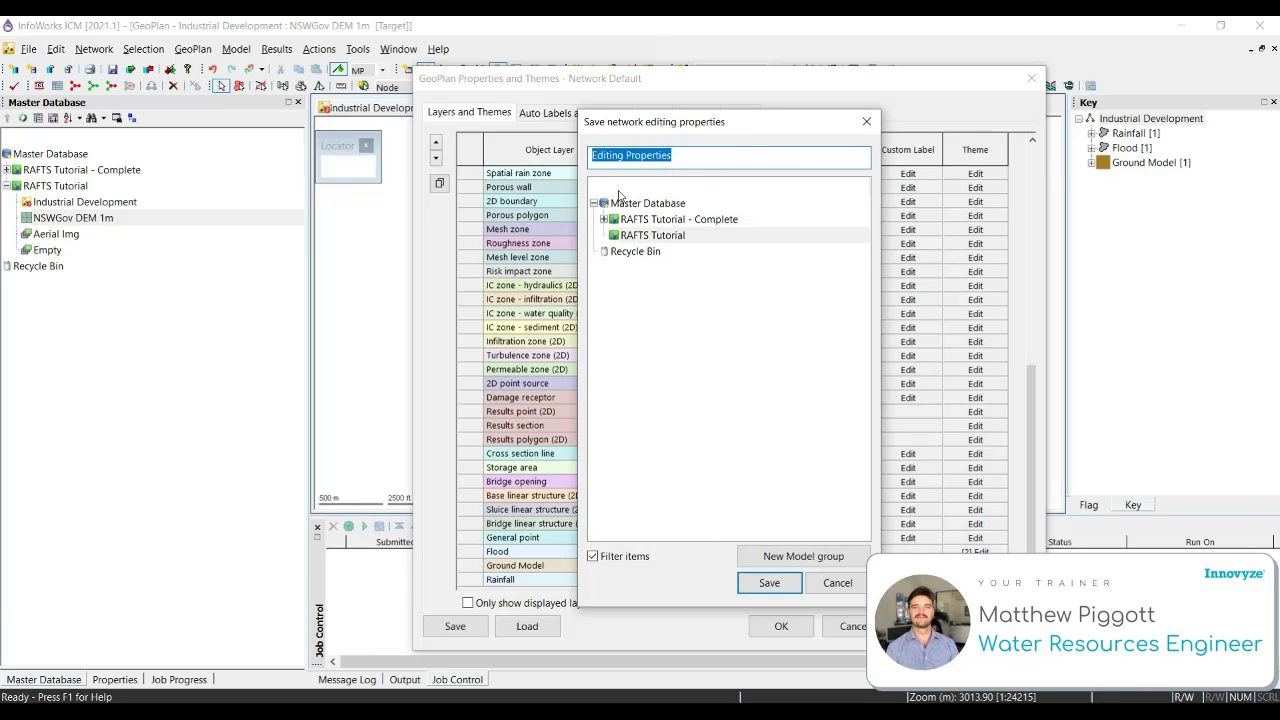
text(G)
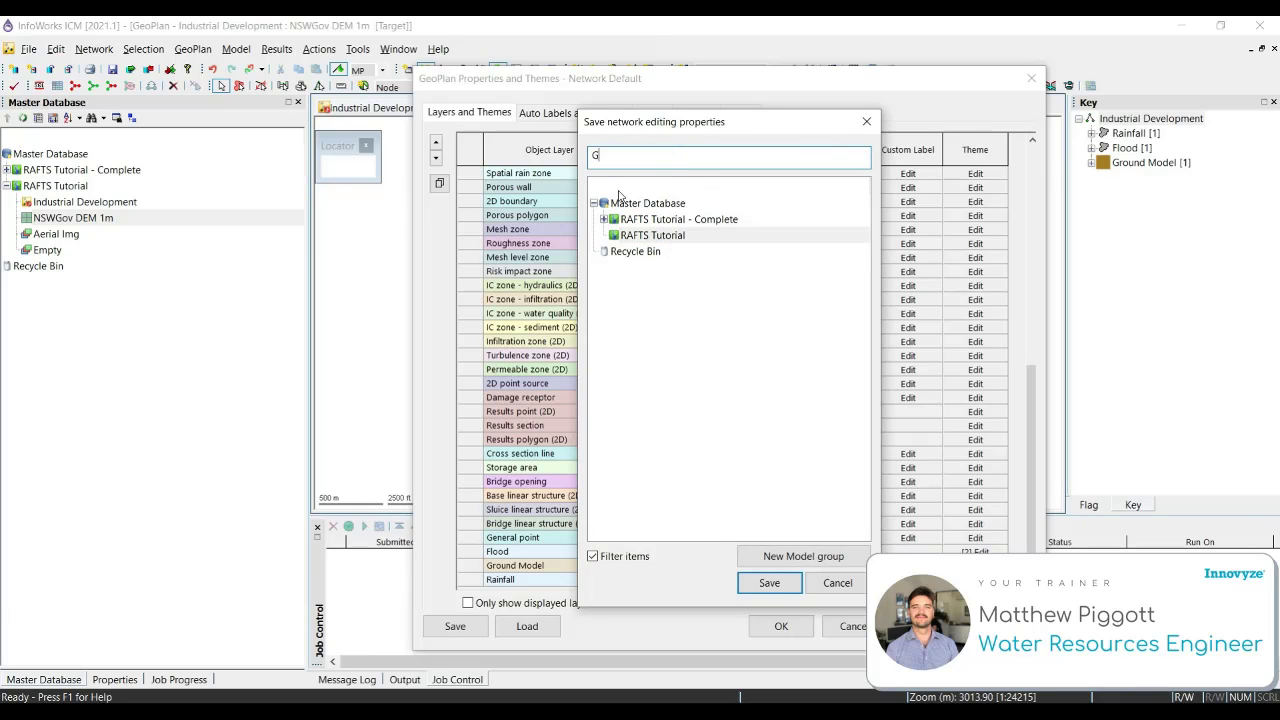
text(round Model - Transp Colour)
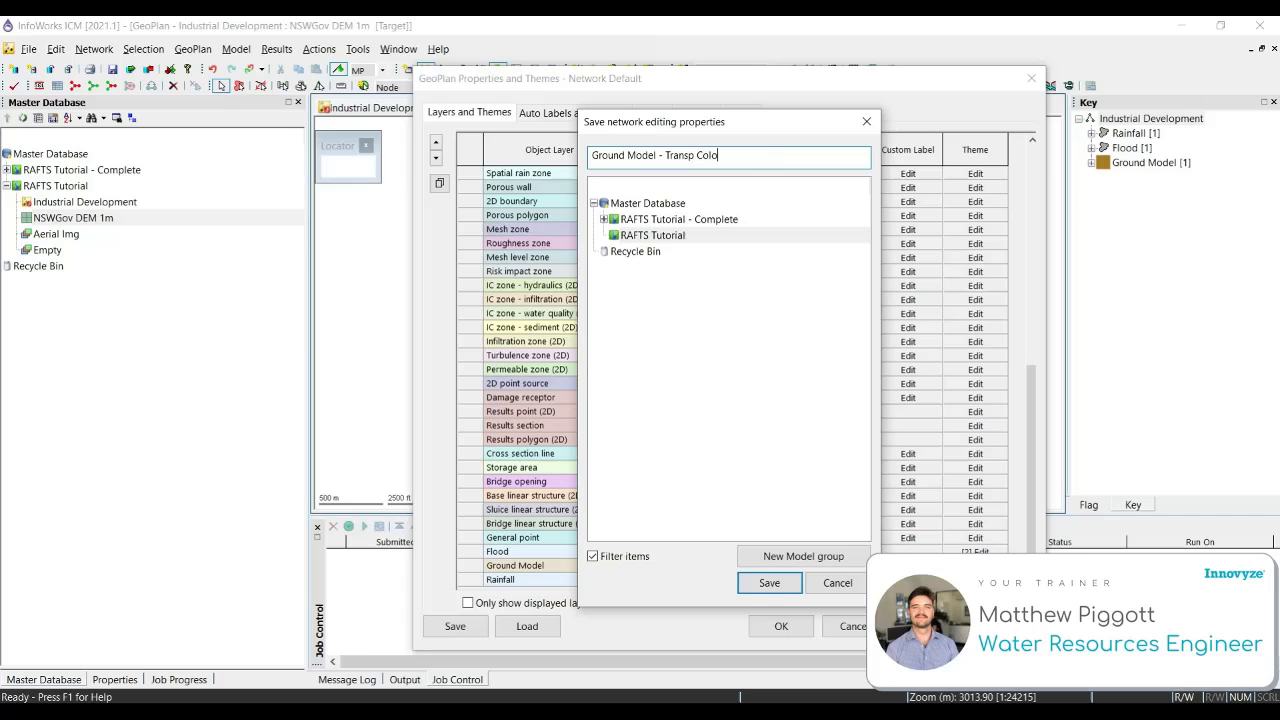
click(769, 583)
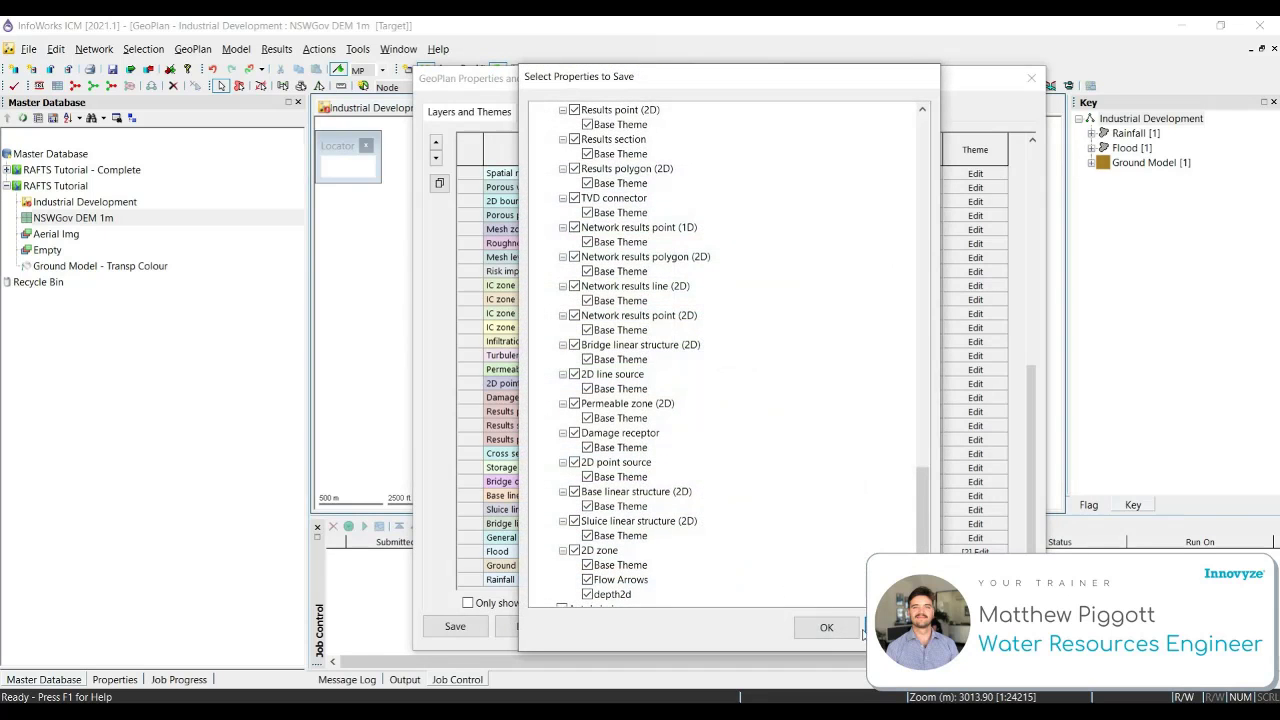
click(843, 631)
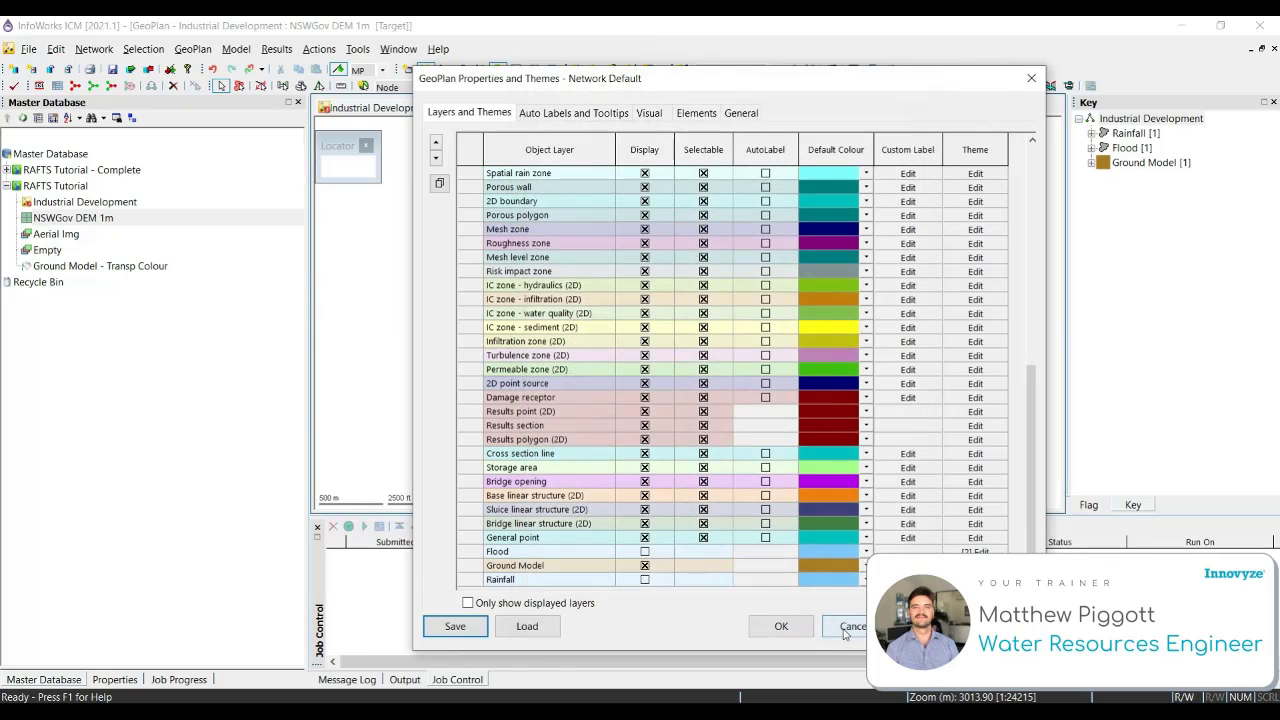
click(779, 627)
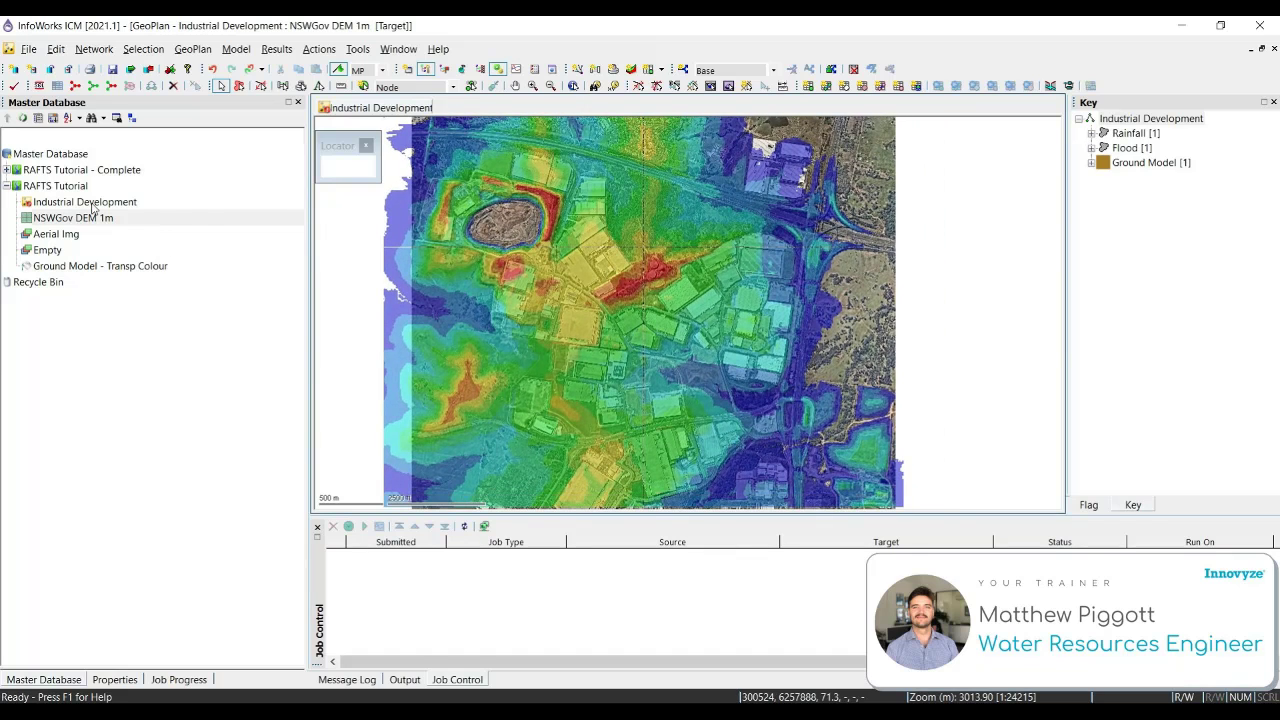
- Drag the RAFTS Hydrology theme from RAFTS Tutorial - Complete onto the GeoPlan map
mouse_move(93, 206)
click(9, 171)
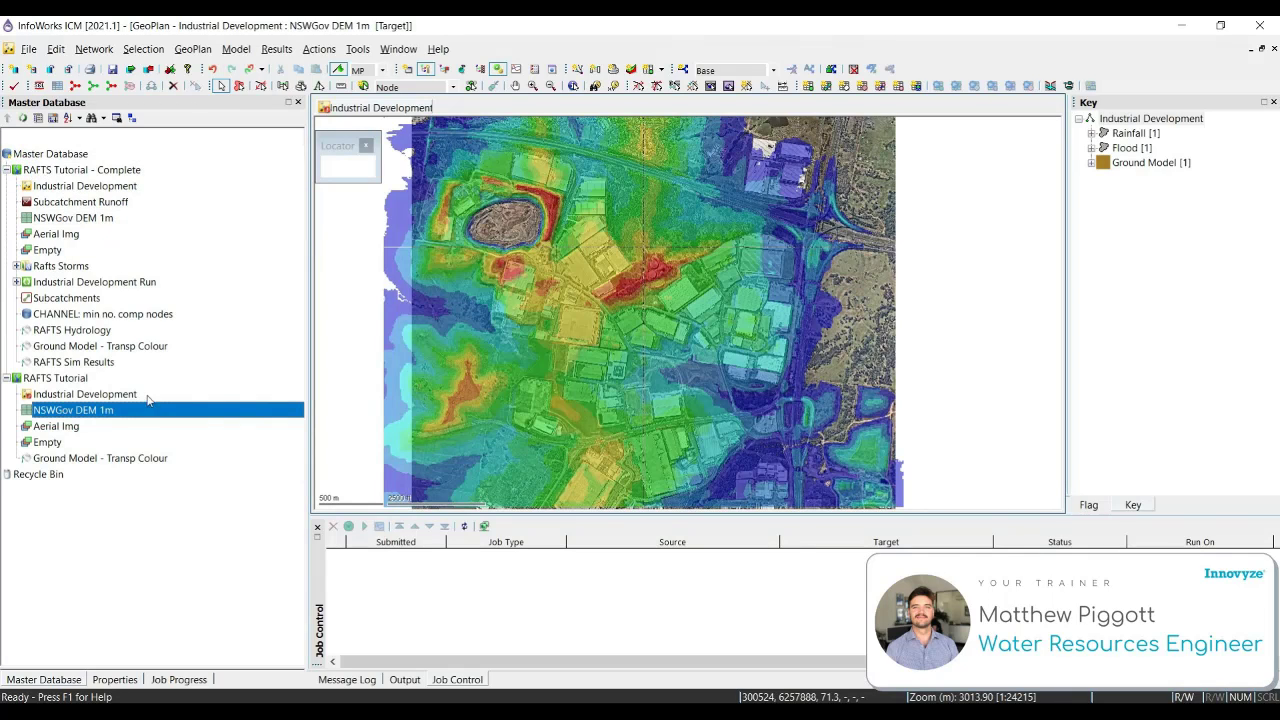
mouse_move(90, 339)
drag(72, 333, 897, 279)
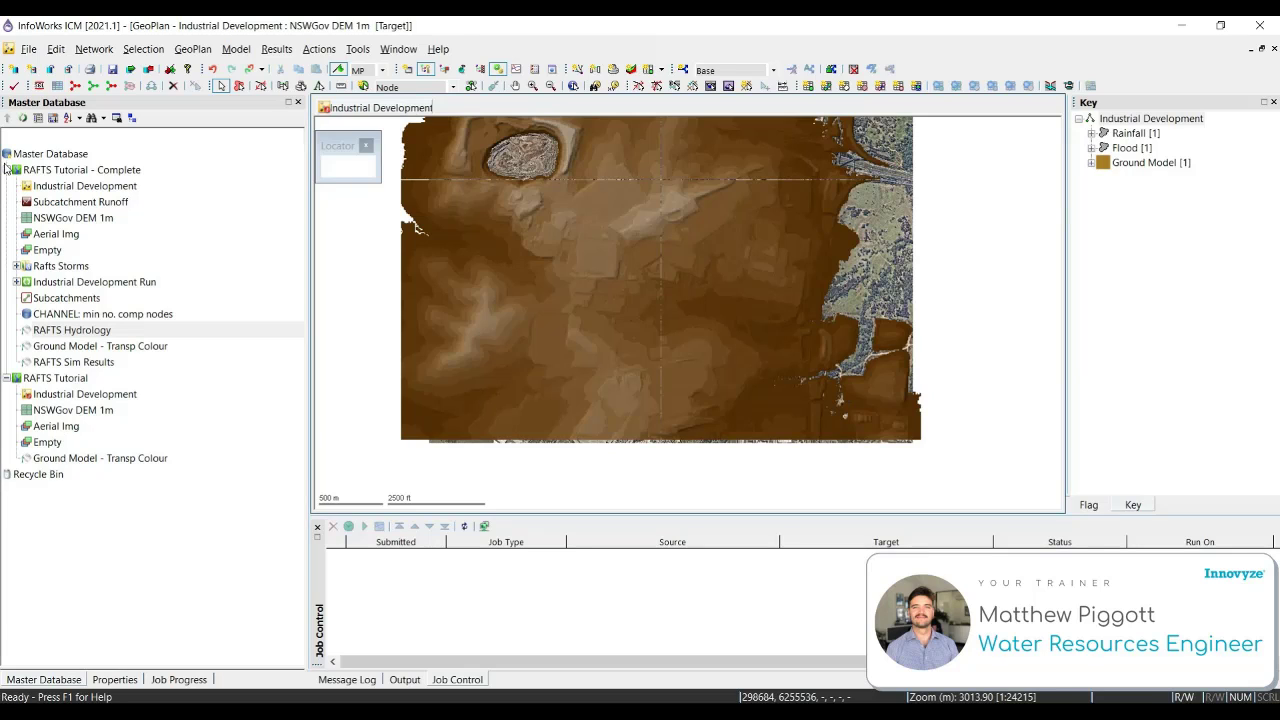
- Select the Industrial Development network and start committing its changes to the master database
click(7, 171)
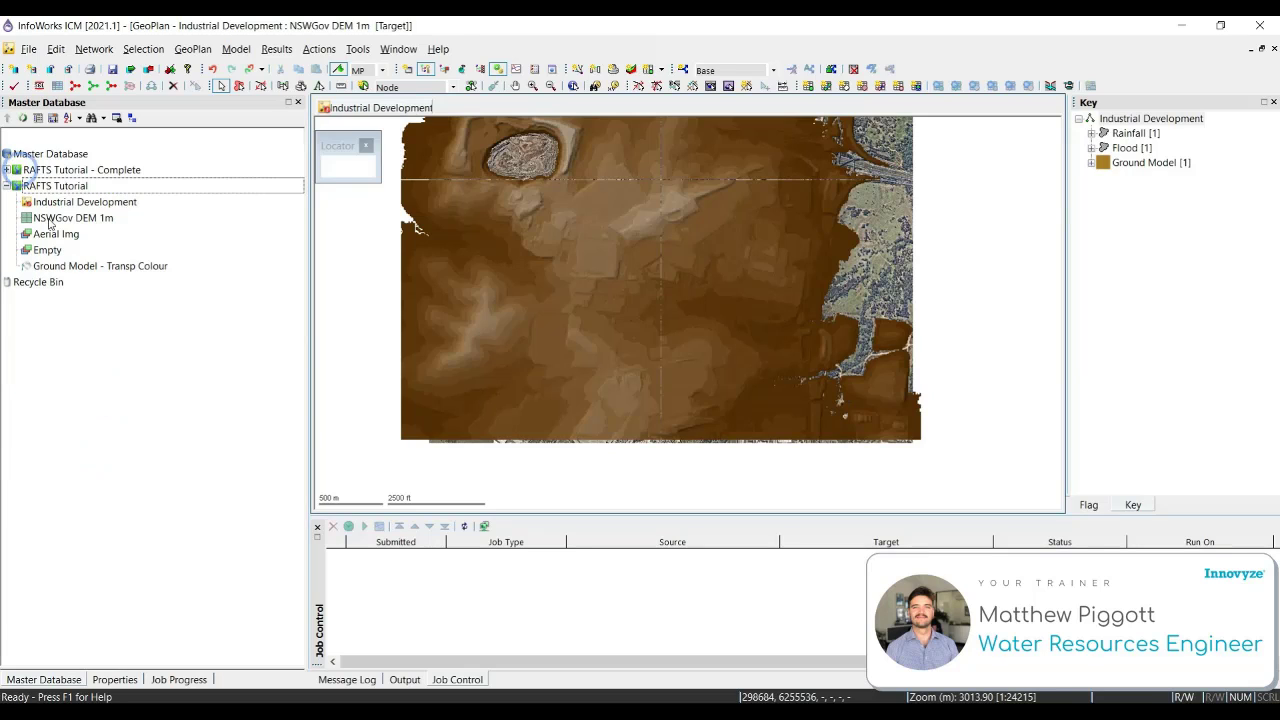
click(119, 205)
right_click(119, 205)
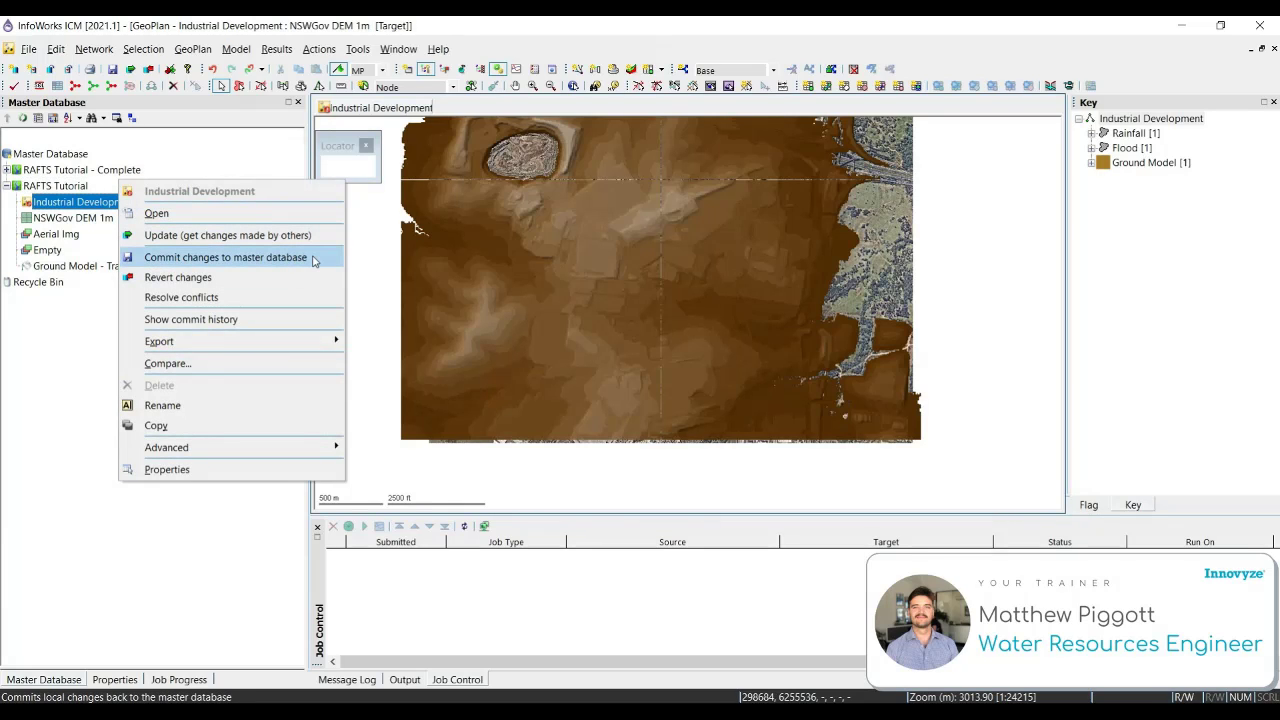
click(30, 368)
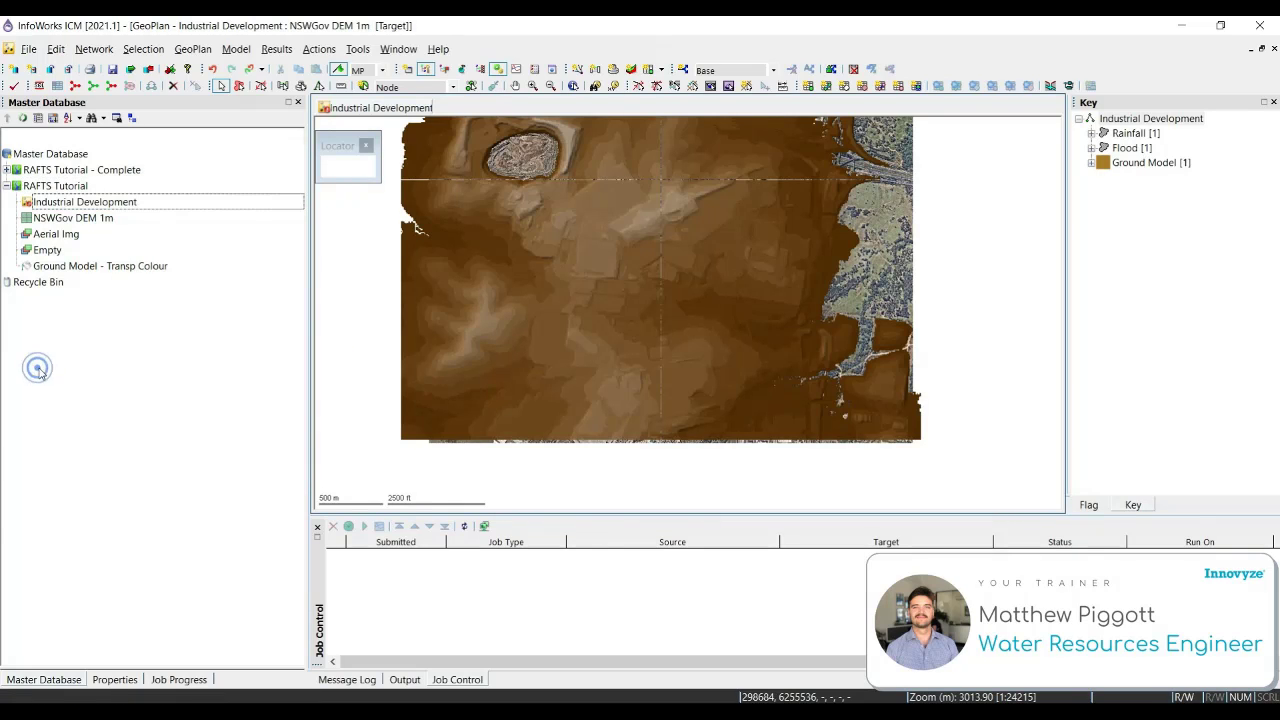
click(114, 70)
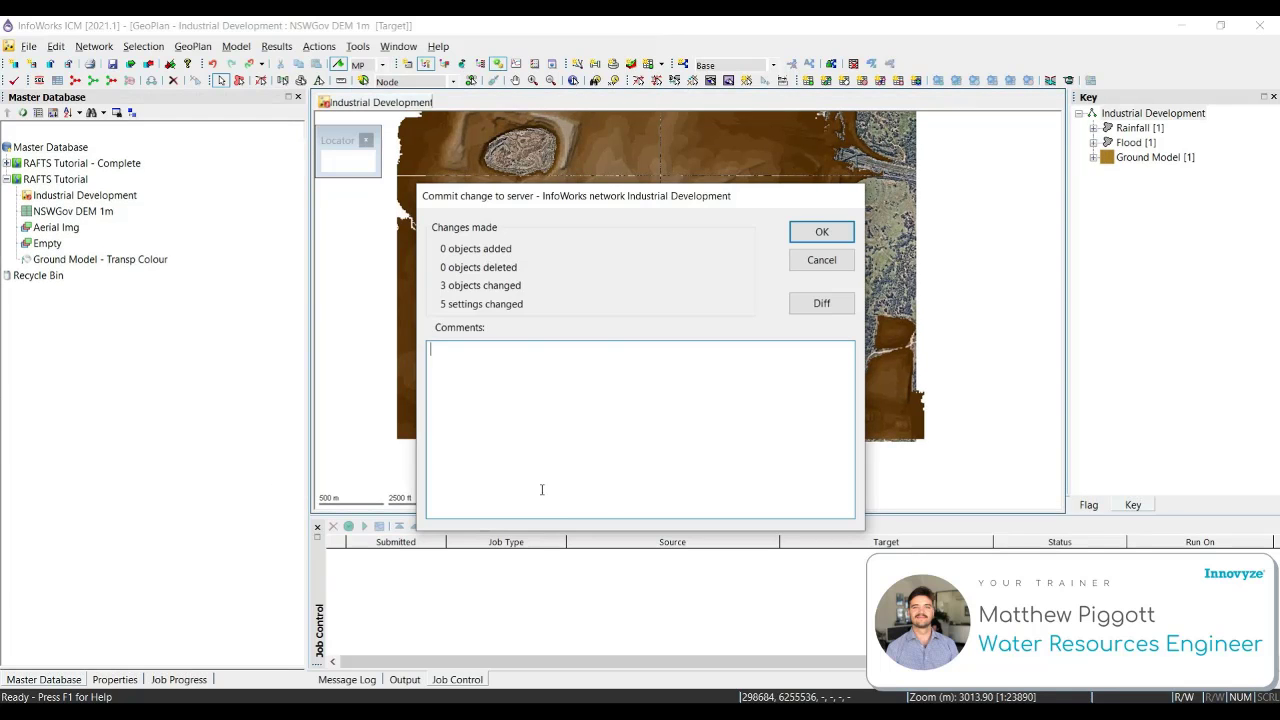
- Commit with comment 'Workshop 2 - Set up GeoPlan and Background data. Changes made to subcatchment defaults', skipping validation
drag(662, 197, 658, 131)
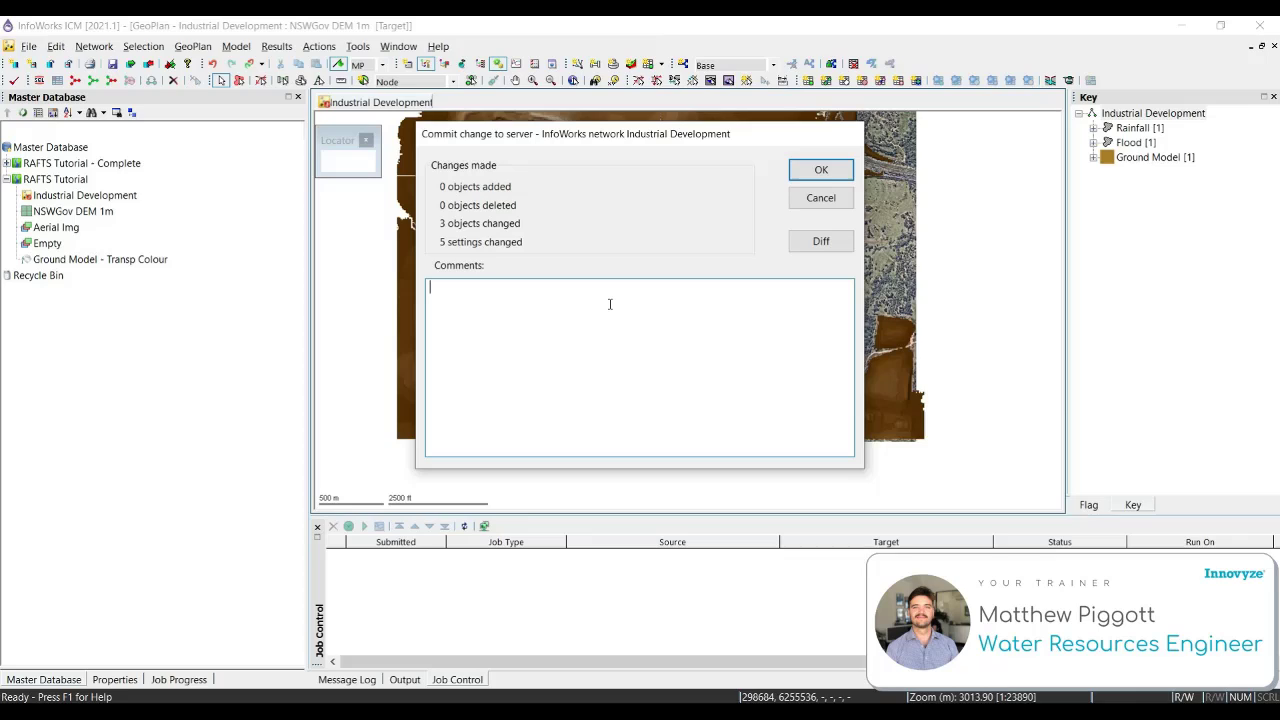
text(Workshop)
text(2 - Set up GeoPla)
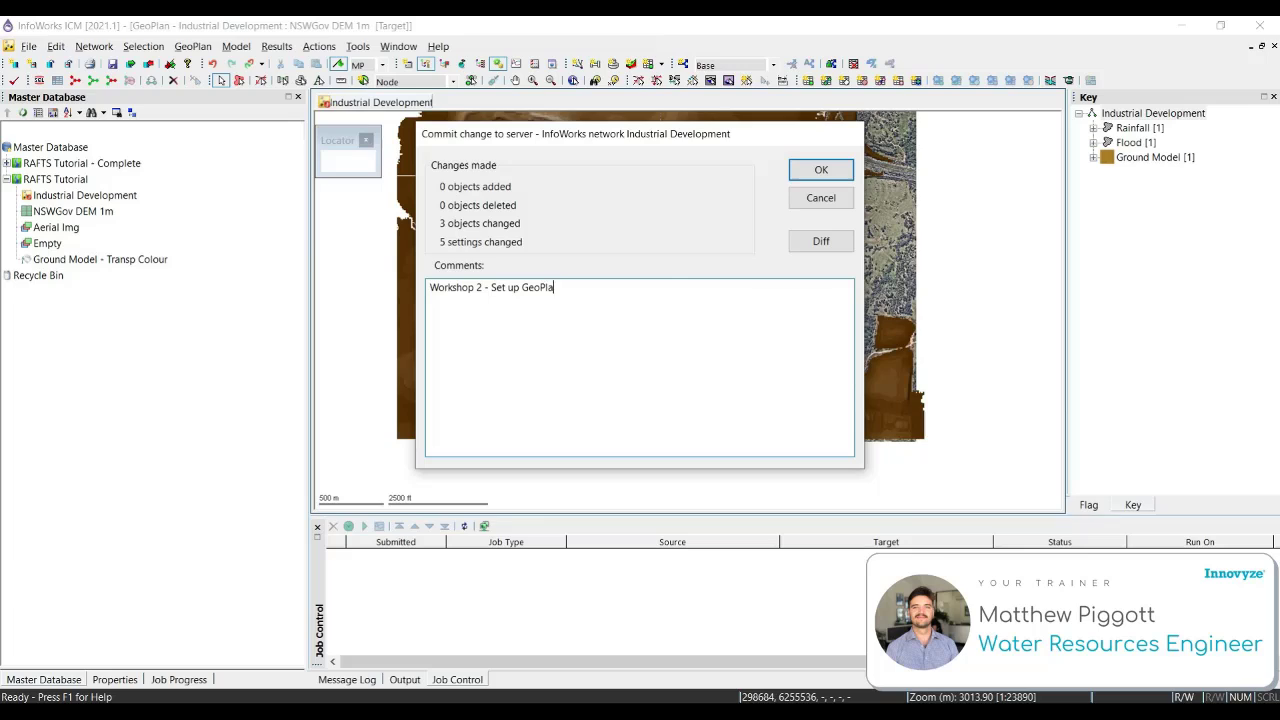
text(n and Background data. Changes made to subcatchment defaults)
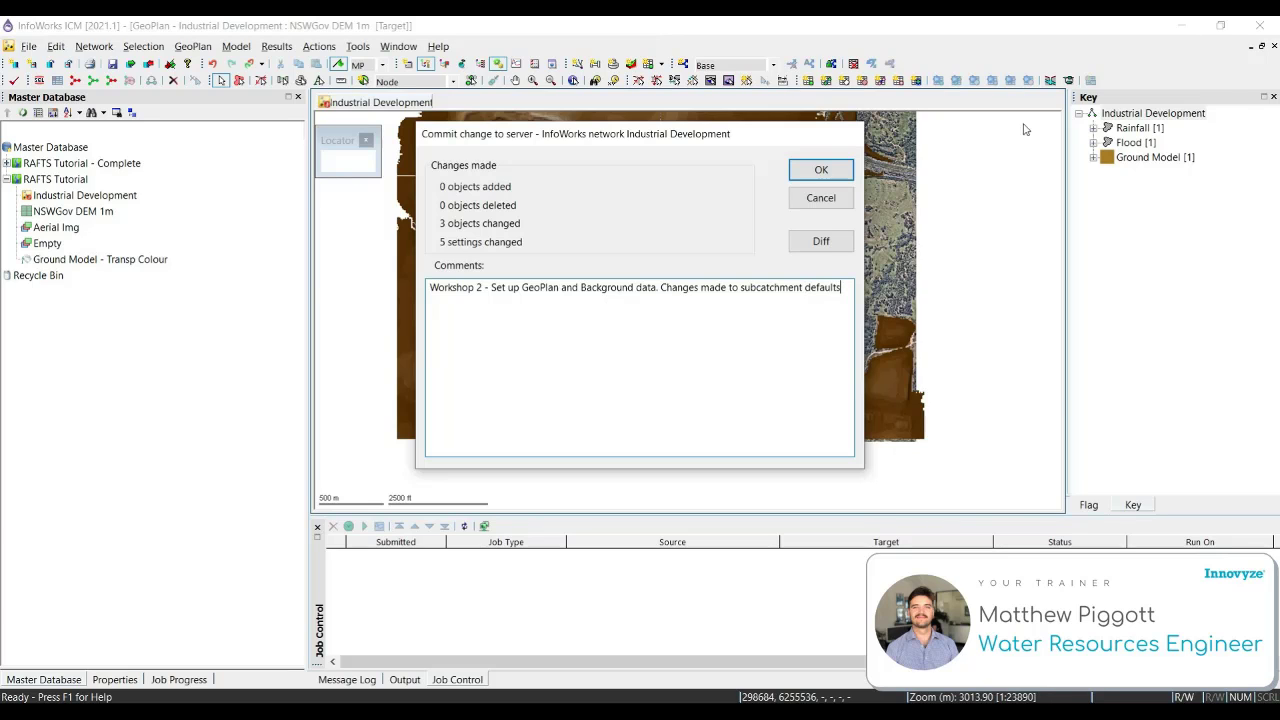
click(821, 171)
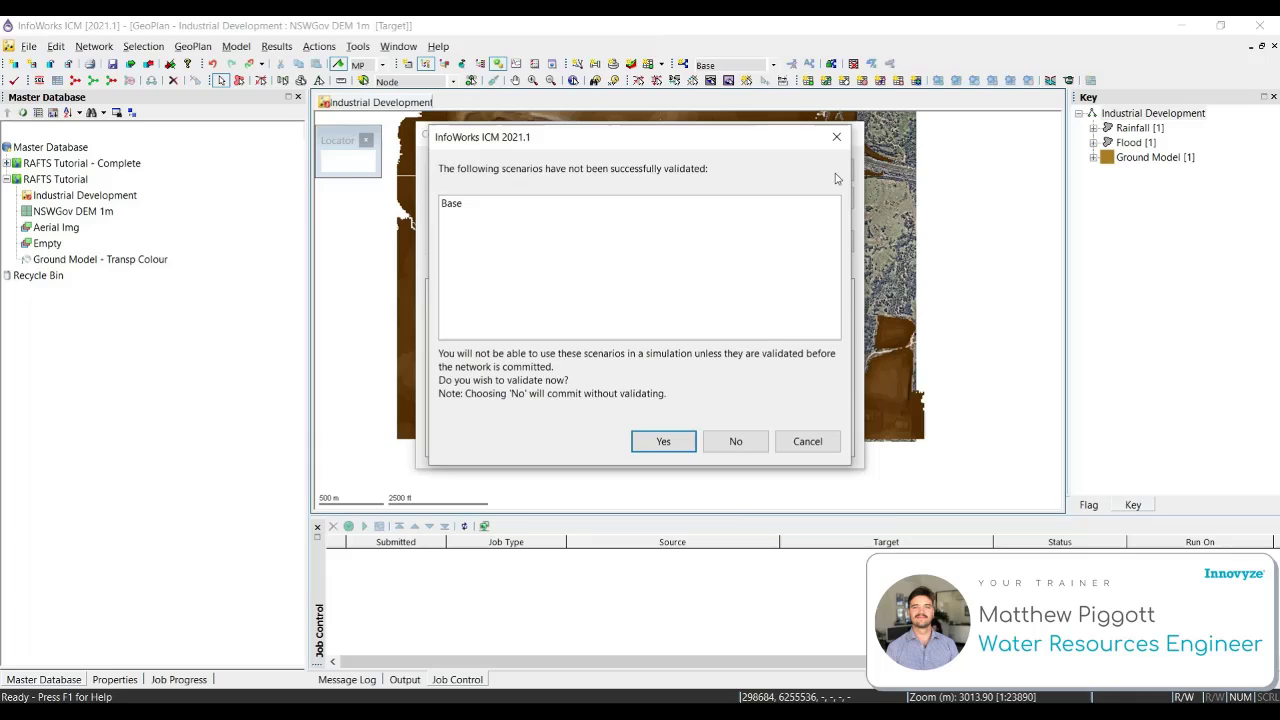
click(749, 443)
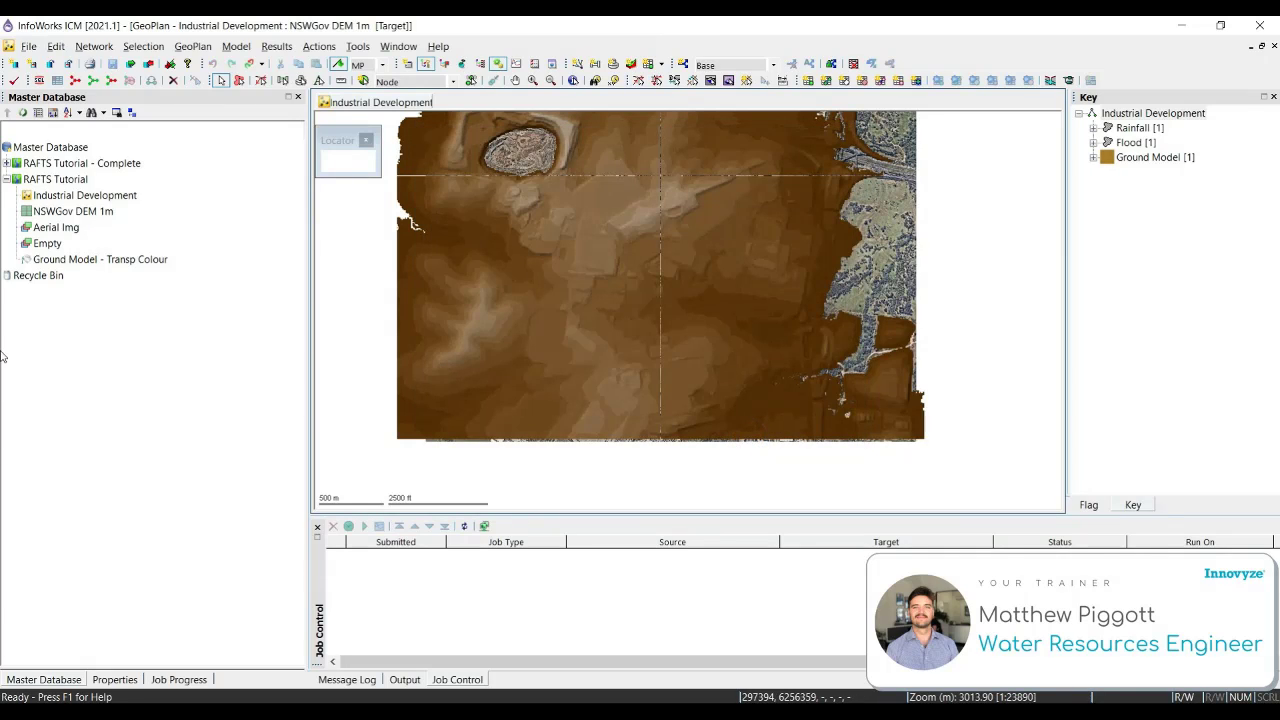
- Show Industrial Development's commit history, enlarging the window and widening the Comment and Changes columns
right_click(125, 200)
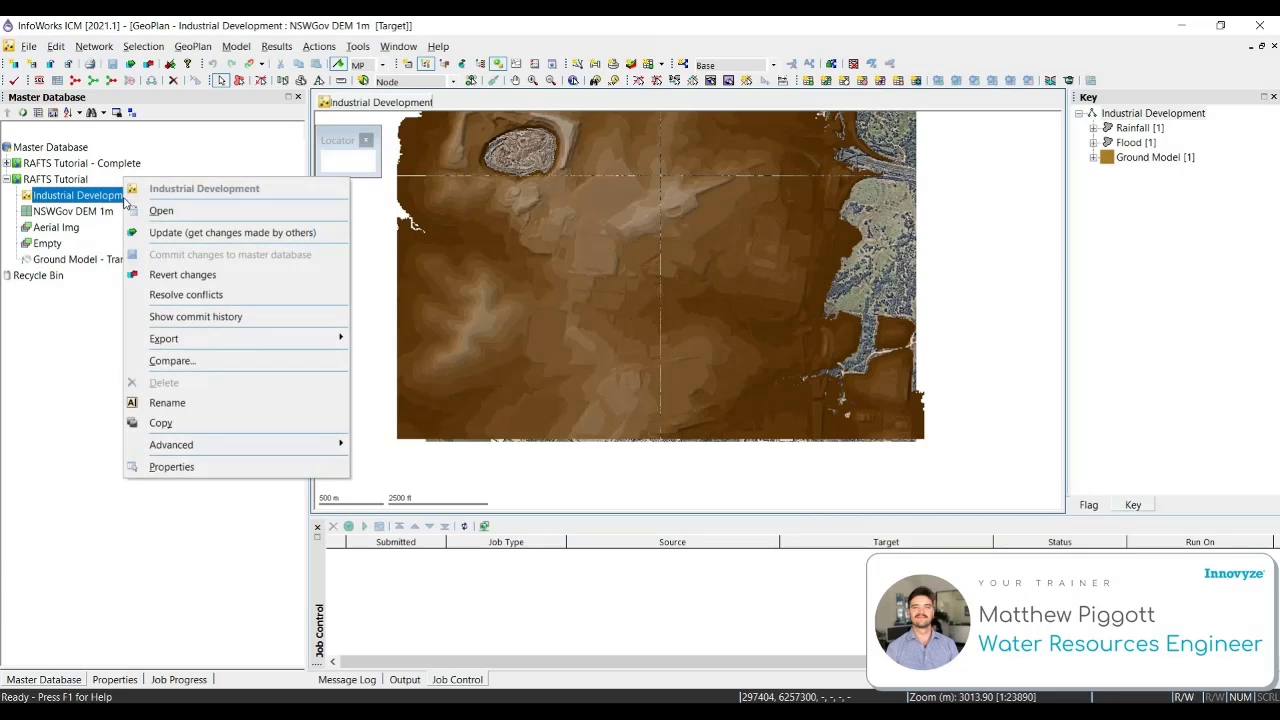
click(255, 316)
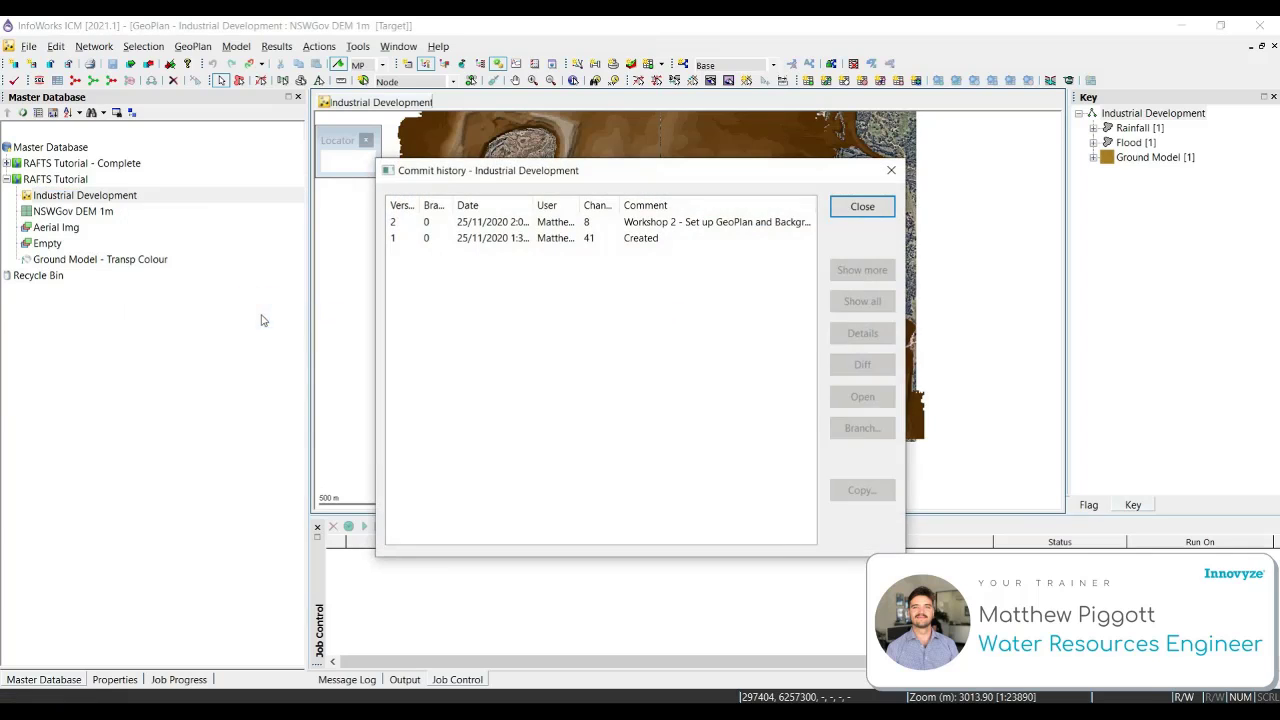
drag(575, 205, 622, 203)
drag(730, 183, 647, 145)
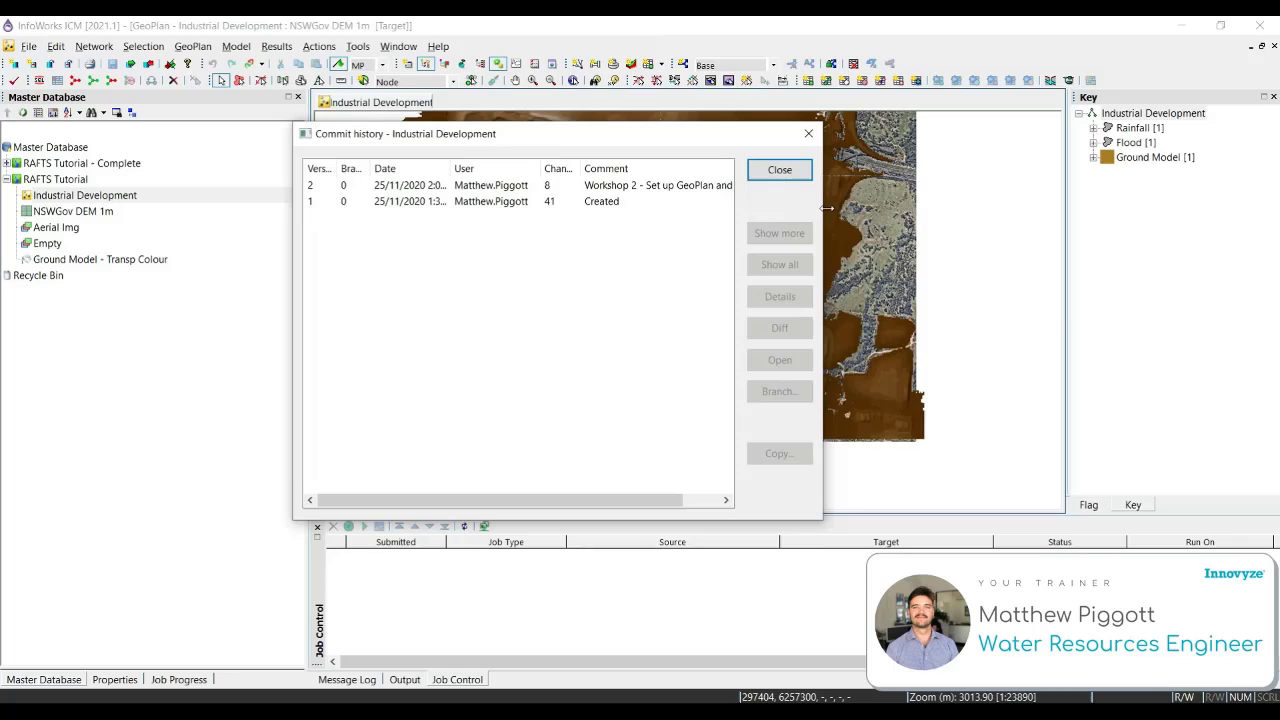
drag(829, 200, 1041, 190)
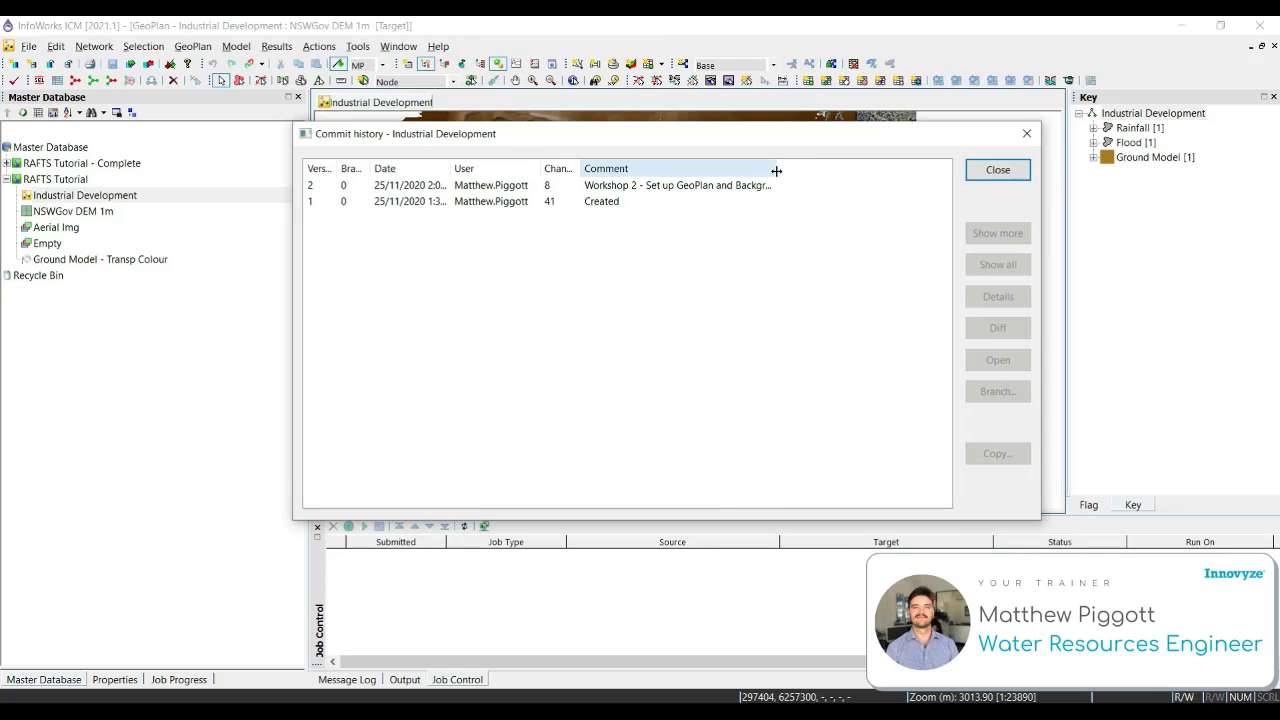
drag(776, 171, 917, 170)
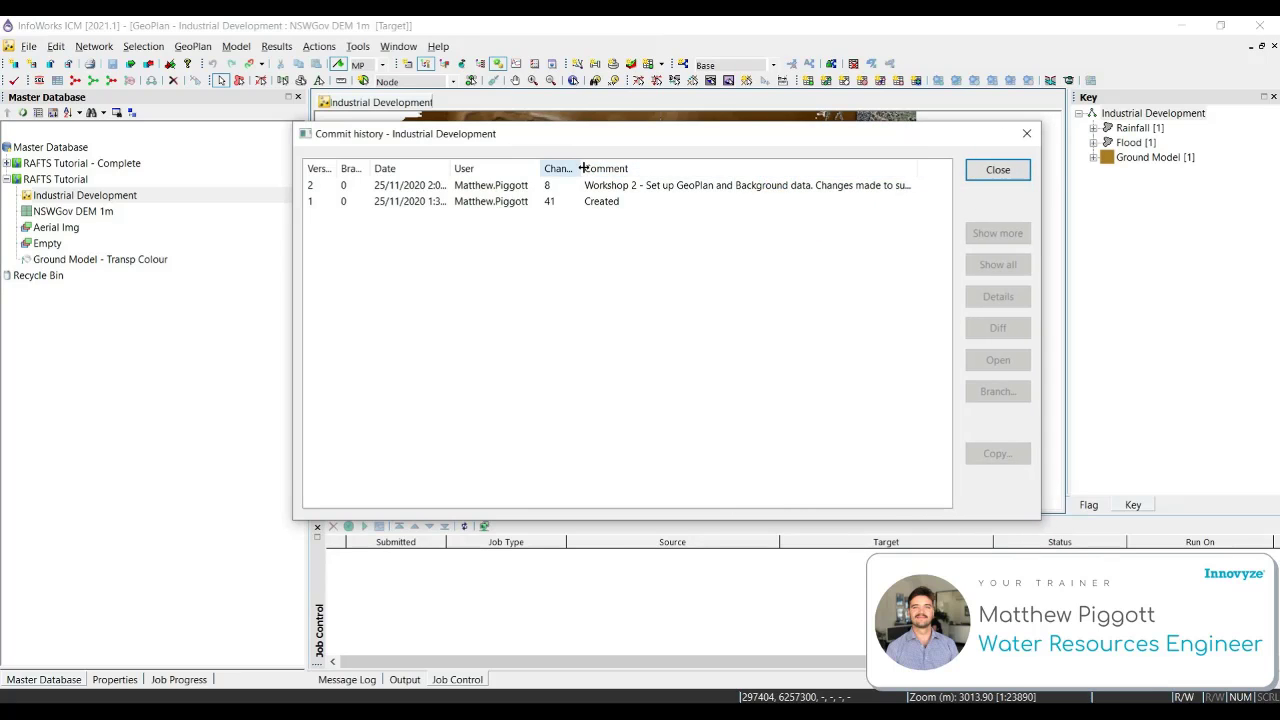
drag(583, 168, 606, 168)
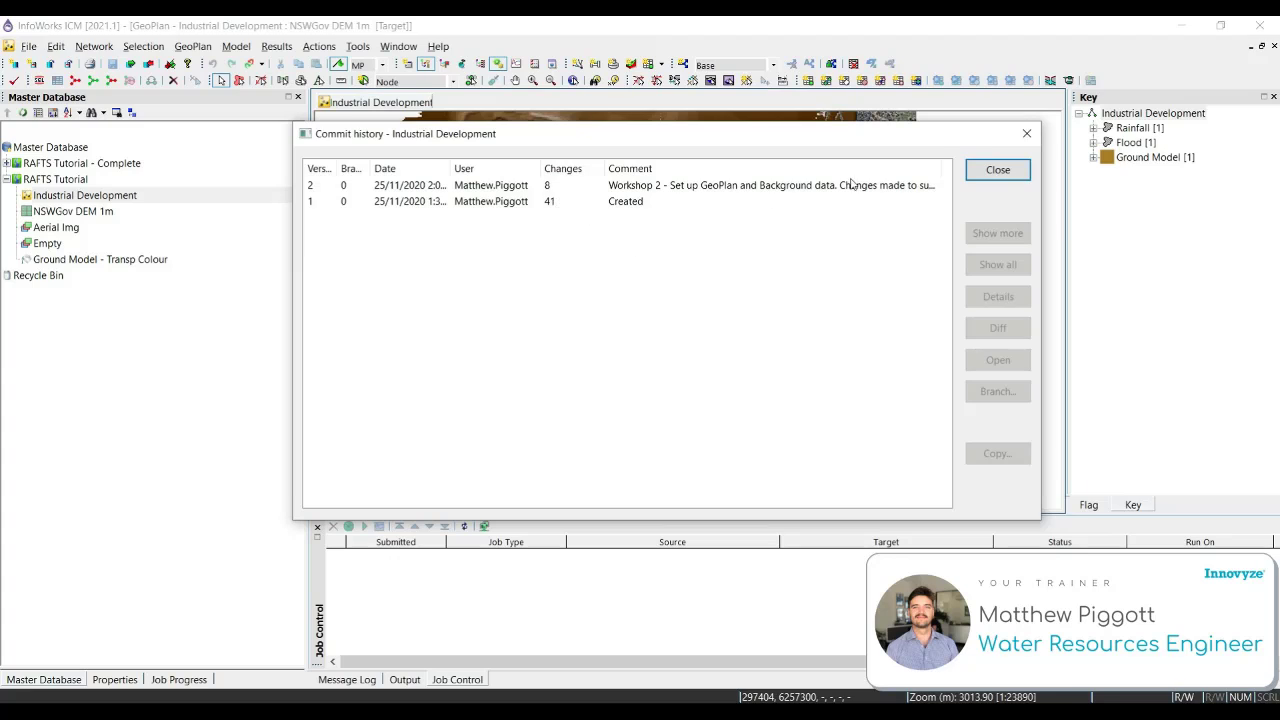